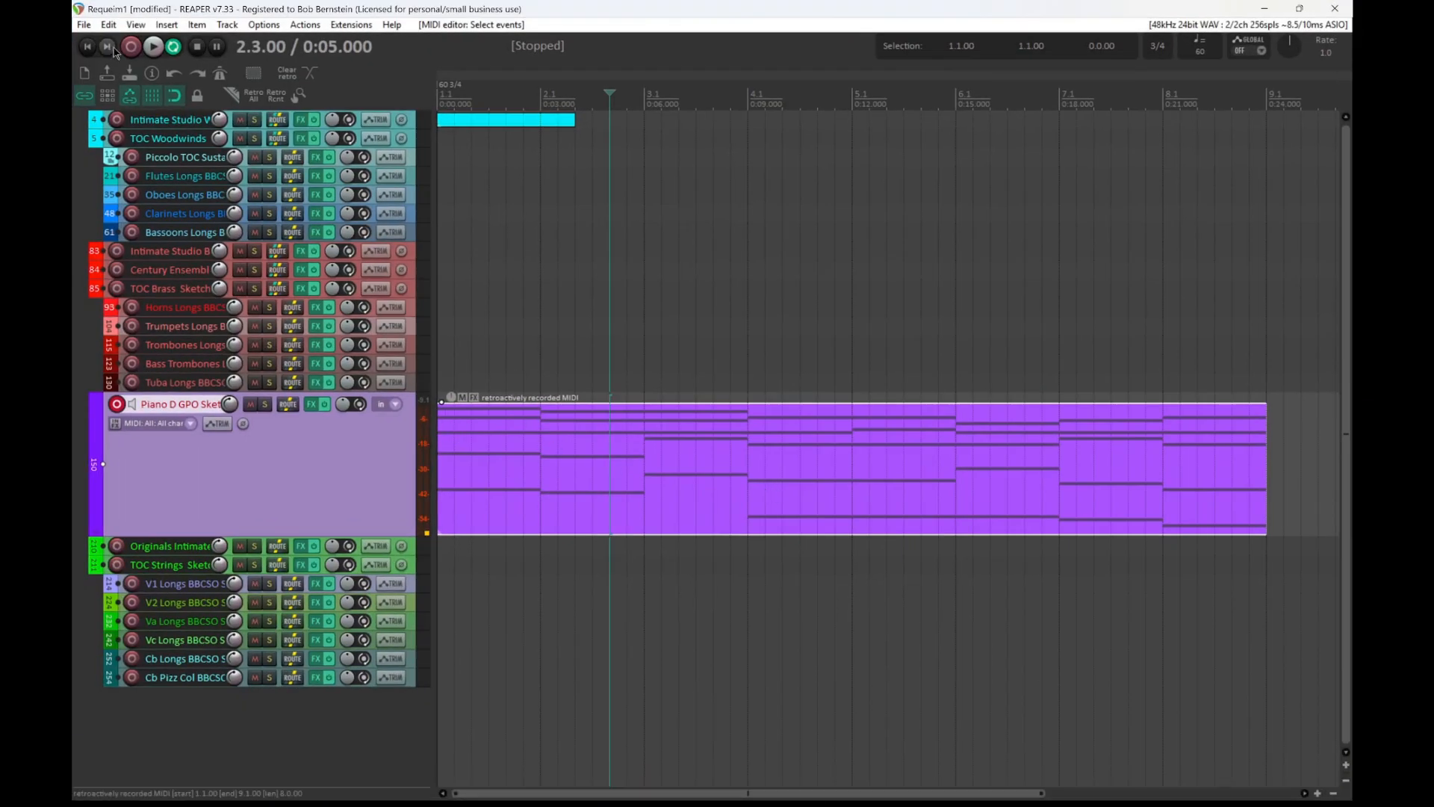
- Play the piano item from the project start and examine its chords in the MIDI editor
{"action": "left_click", "coordinate": [87, 46]}
{"action": "key", "text": "space"}
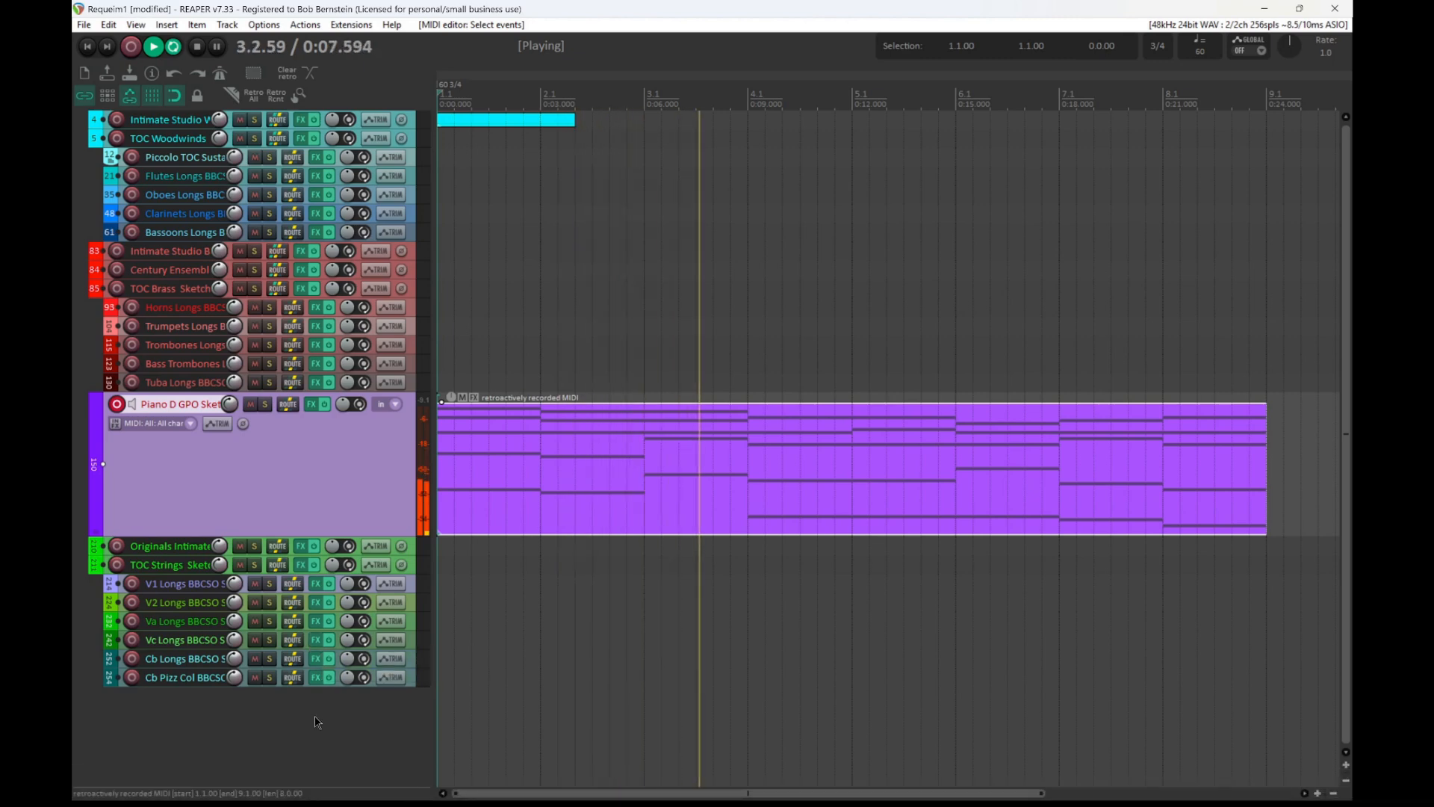
{"action": "double_click", "coordinate": [516, 518]}
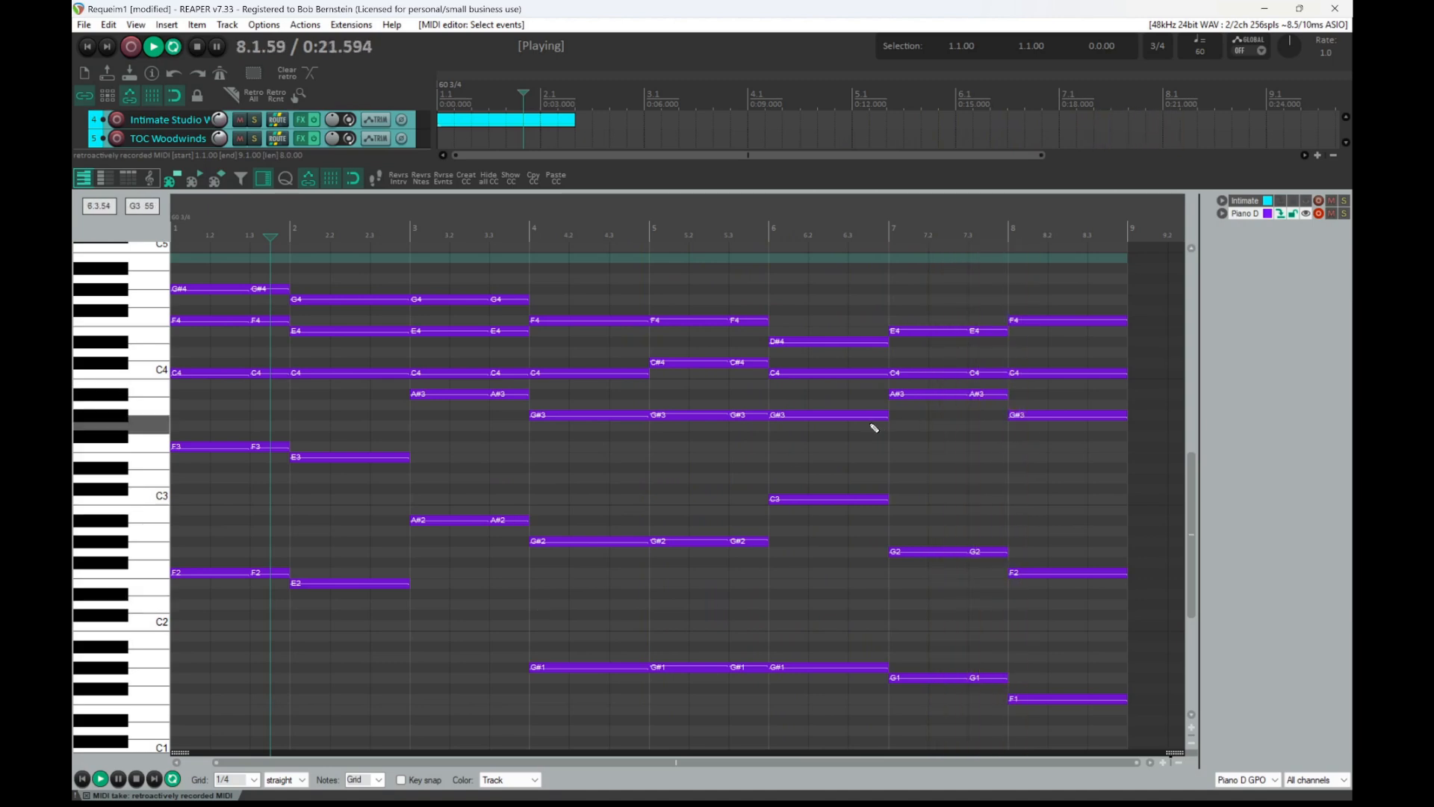
{"action": "key", "text": "space"}
{"action": "key", "text": "Escape"}
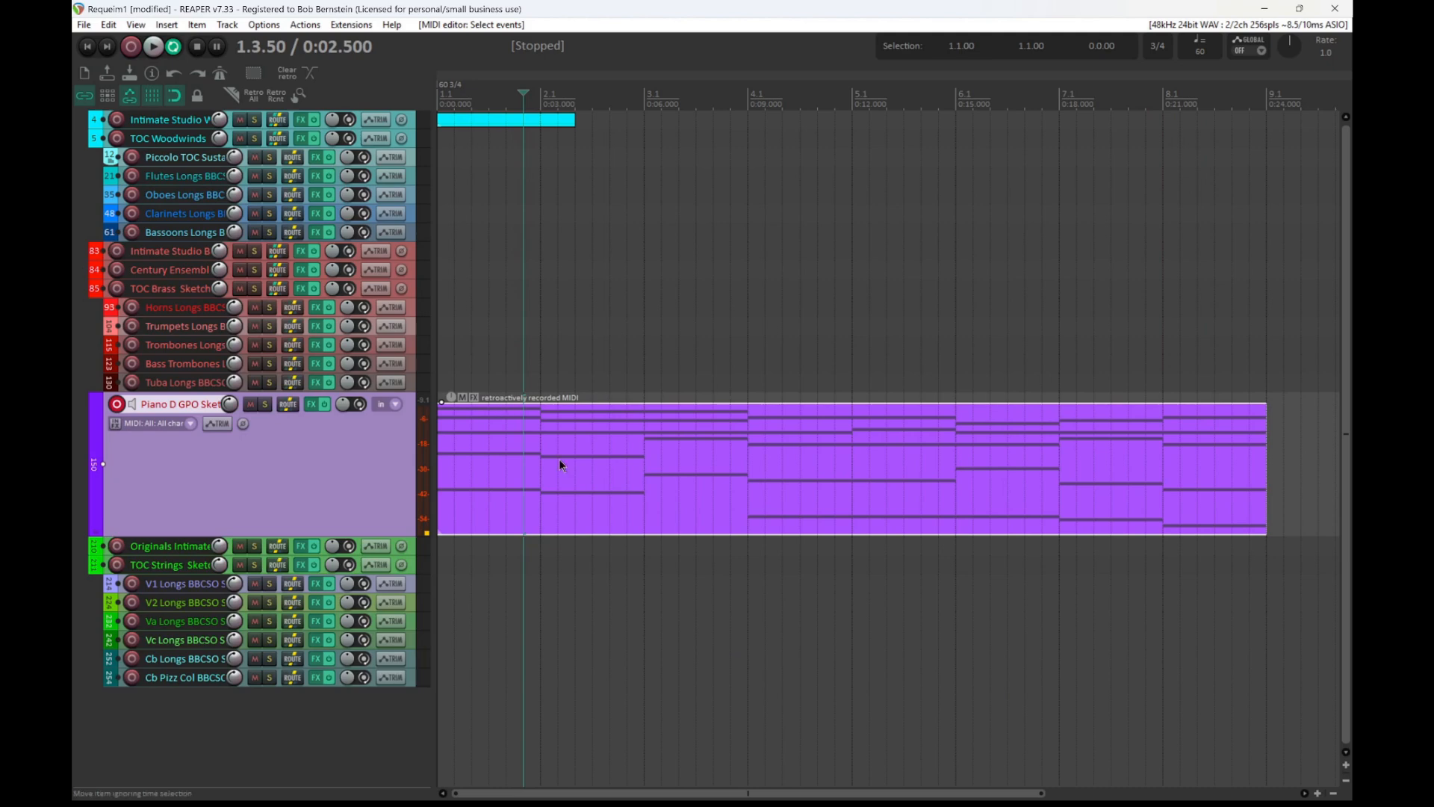
{"action": "double_click", "coordinate": [579, 452]}
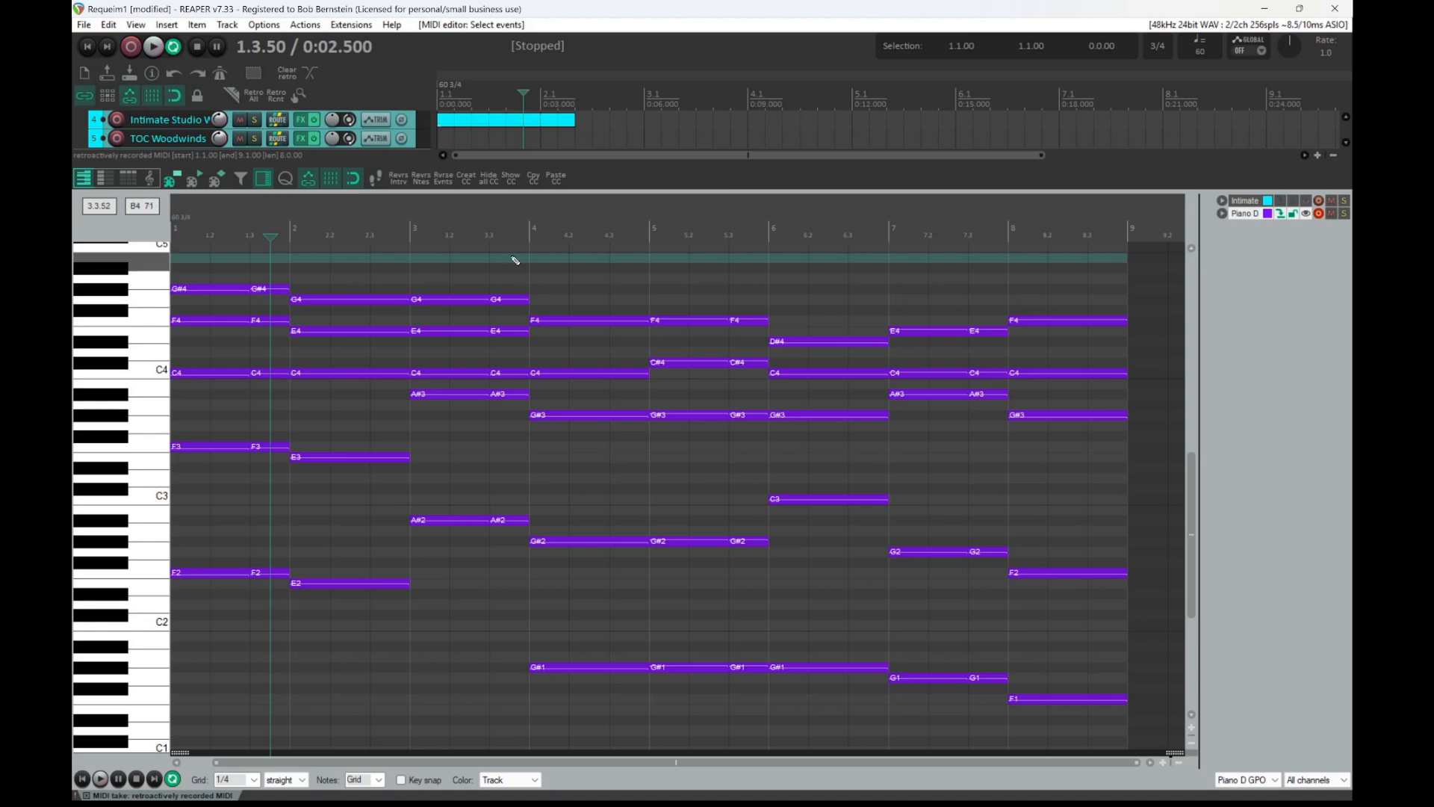
{"action": "key", "text": "Escape"}
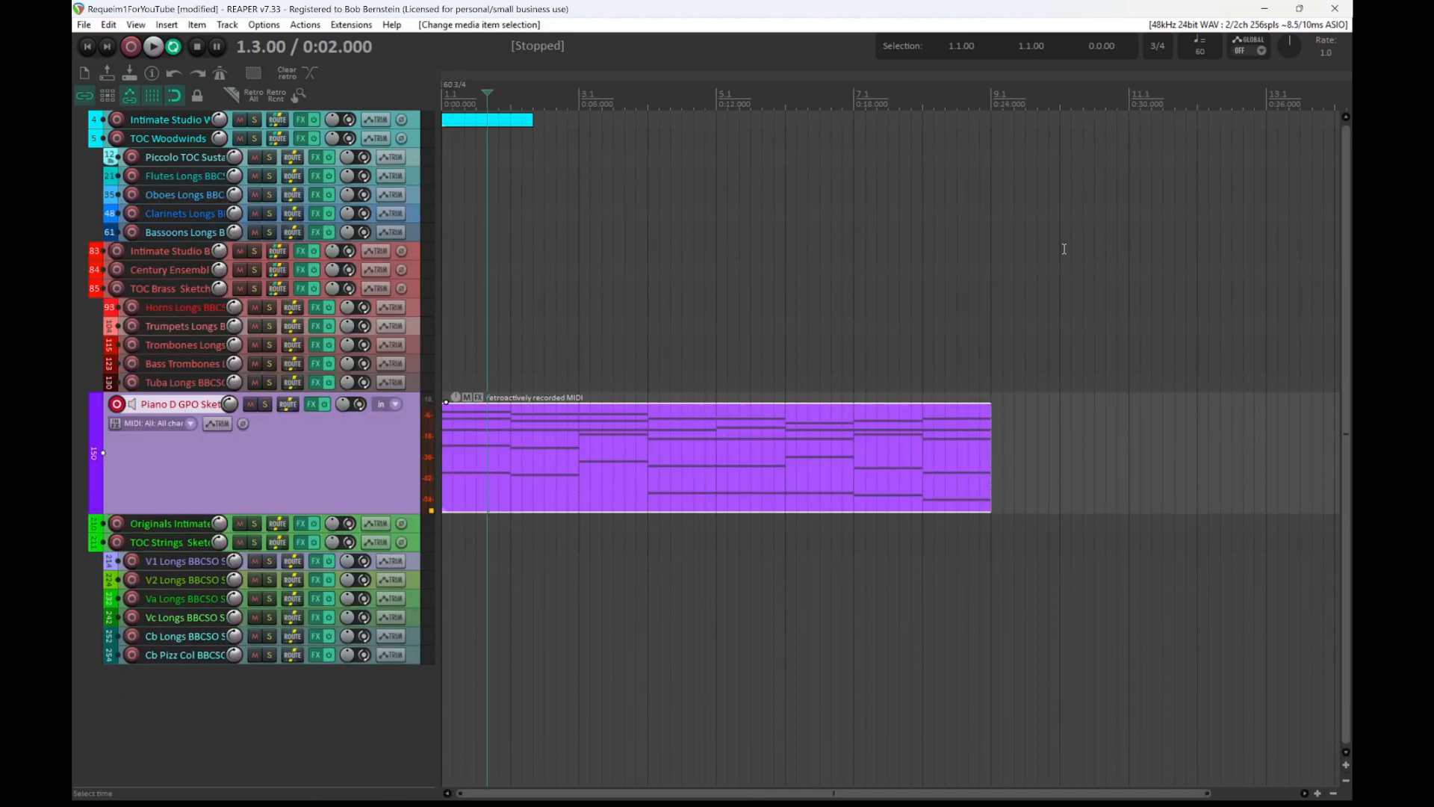
- Switch to the Brave browser, search the web for "reaper stash" and open the REAPER Stash site
{"action": "mouse_move", "coordinate": [889, 800]}
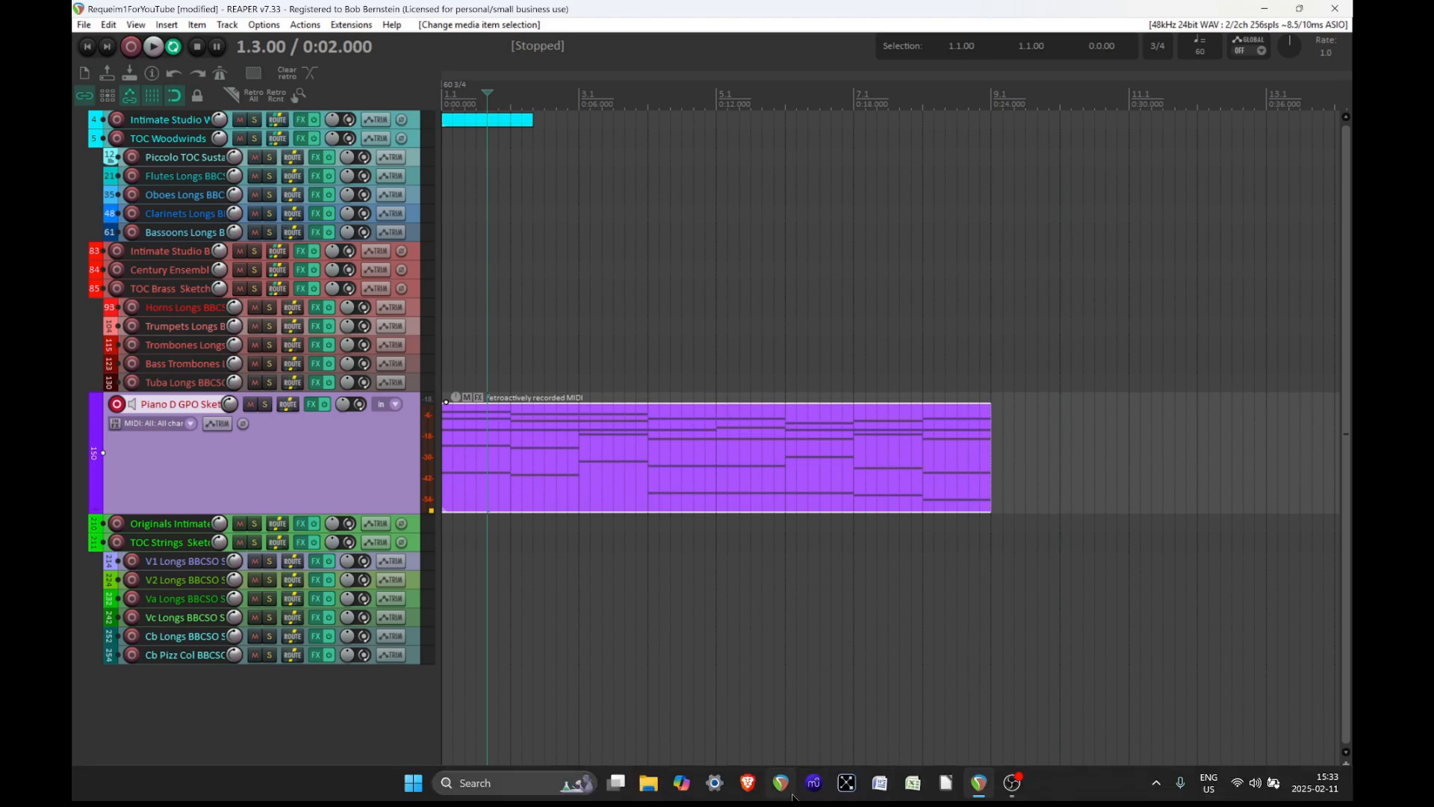
{"action": "left_click", "coordinate": [748, 784]}
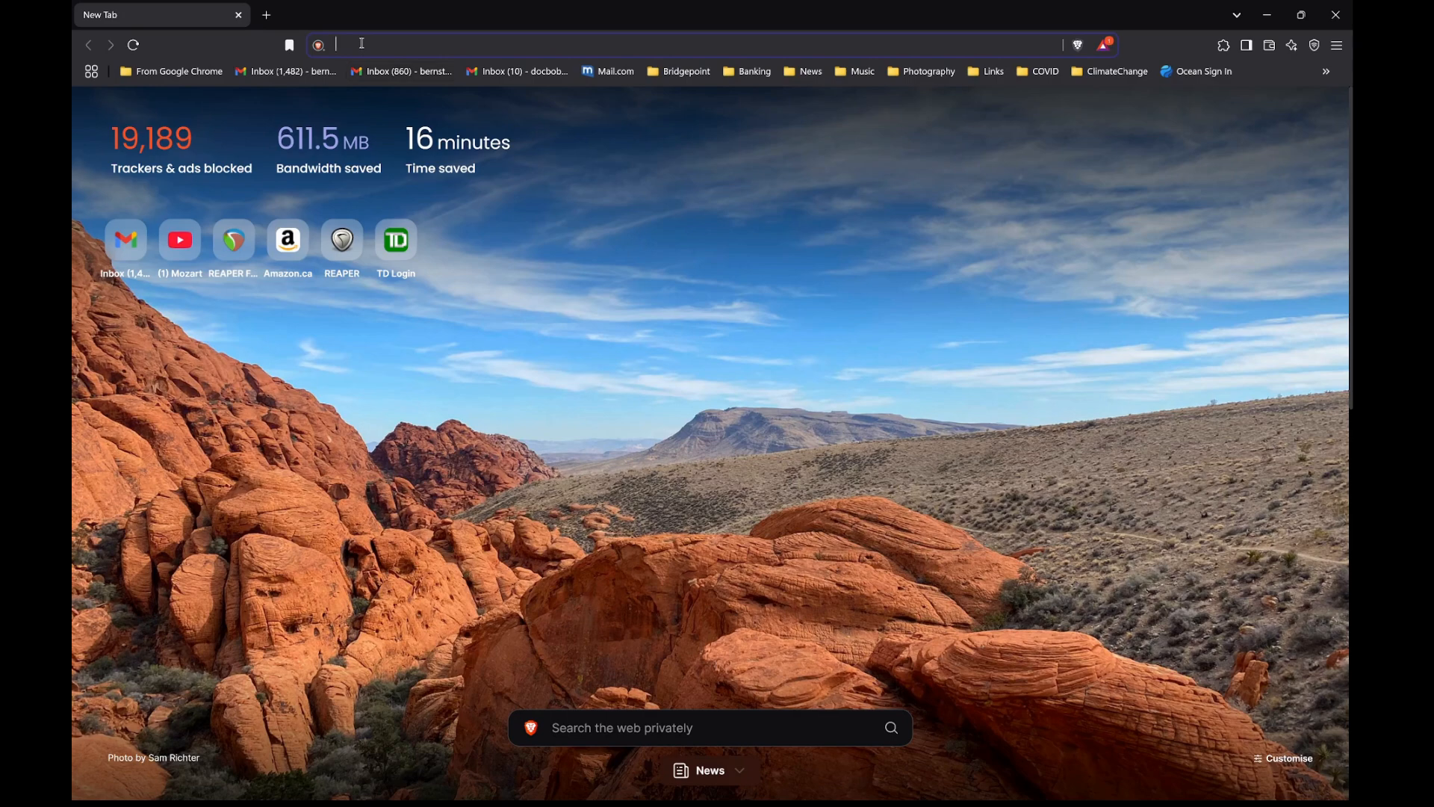
{"action": "type", "text": "reape"}
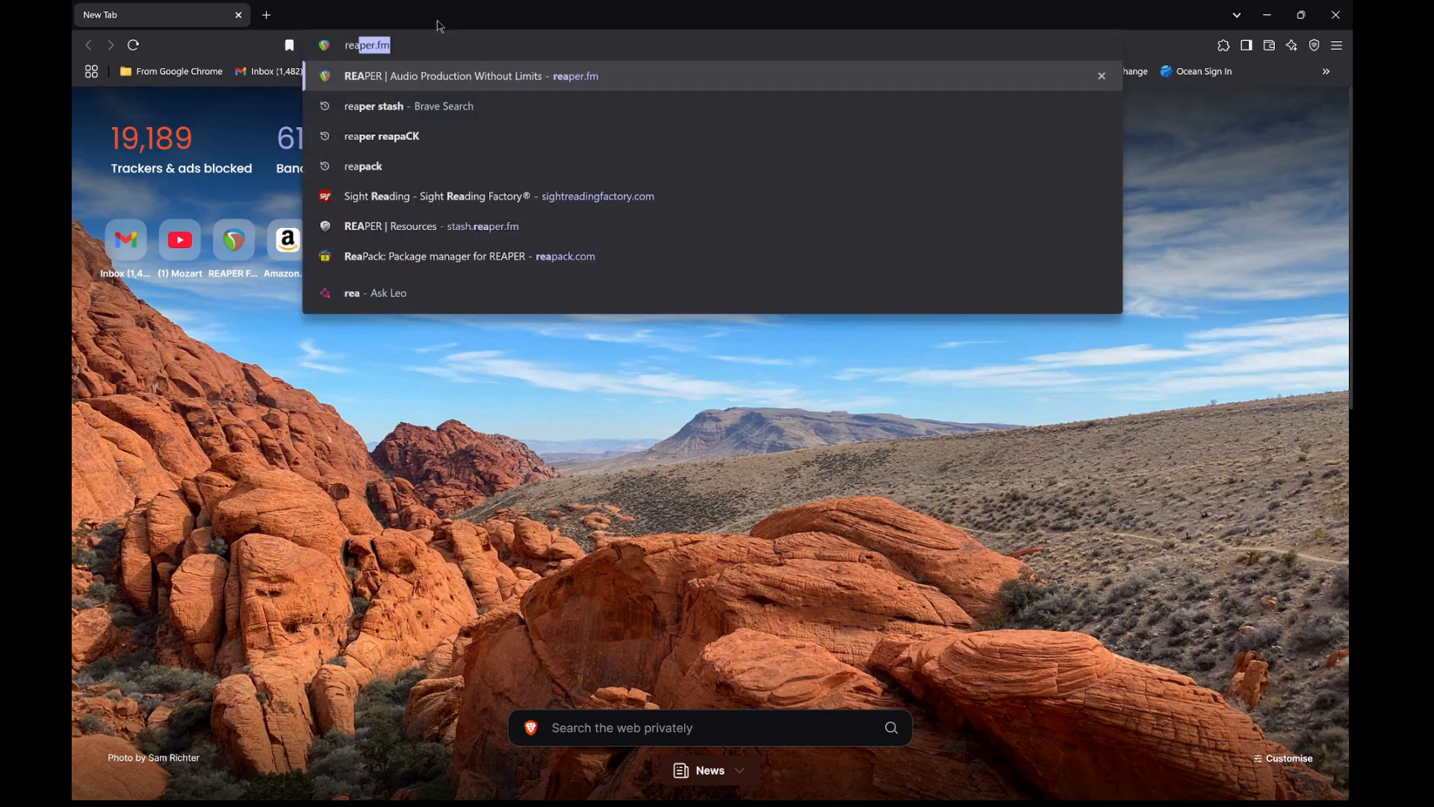
{"action": "type", "text": "r s"}
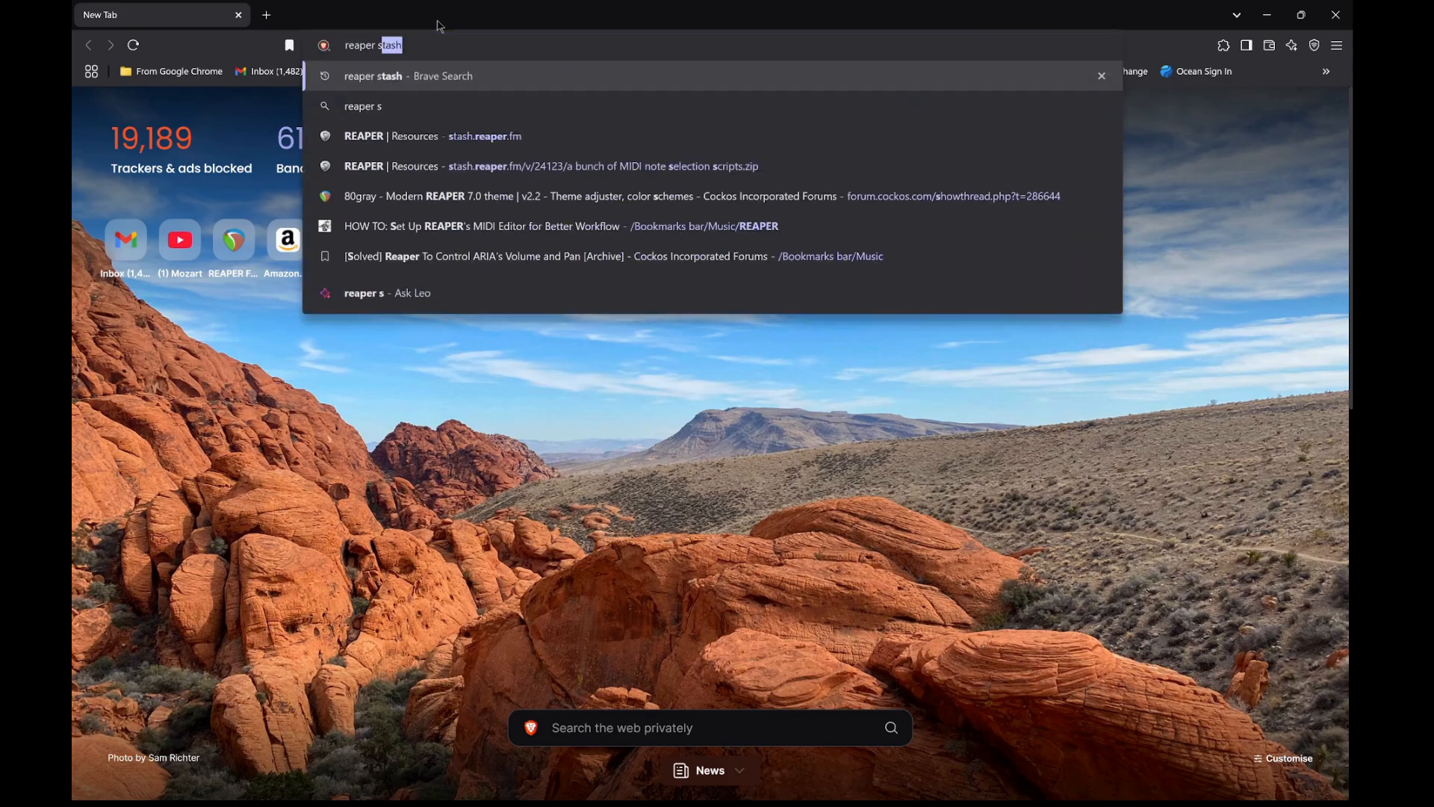
{"action": "type", "text": "tash"}
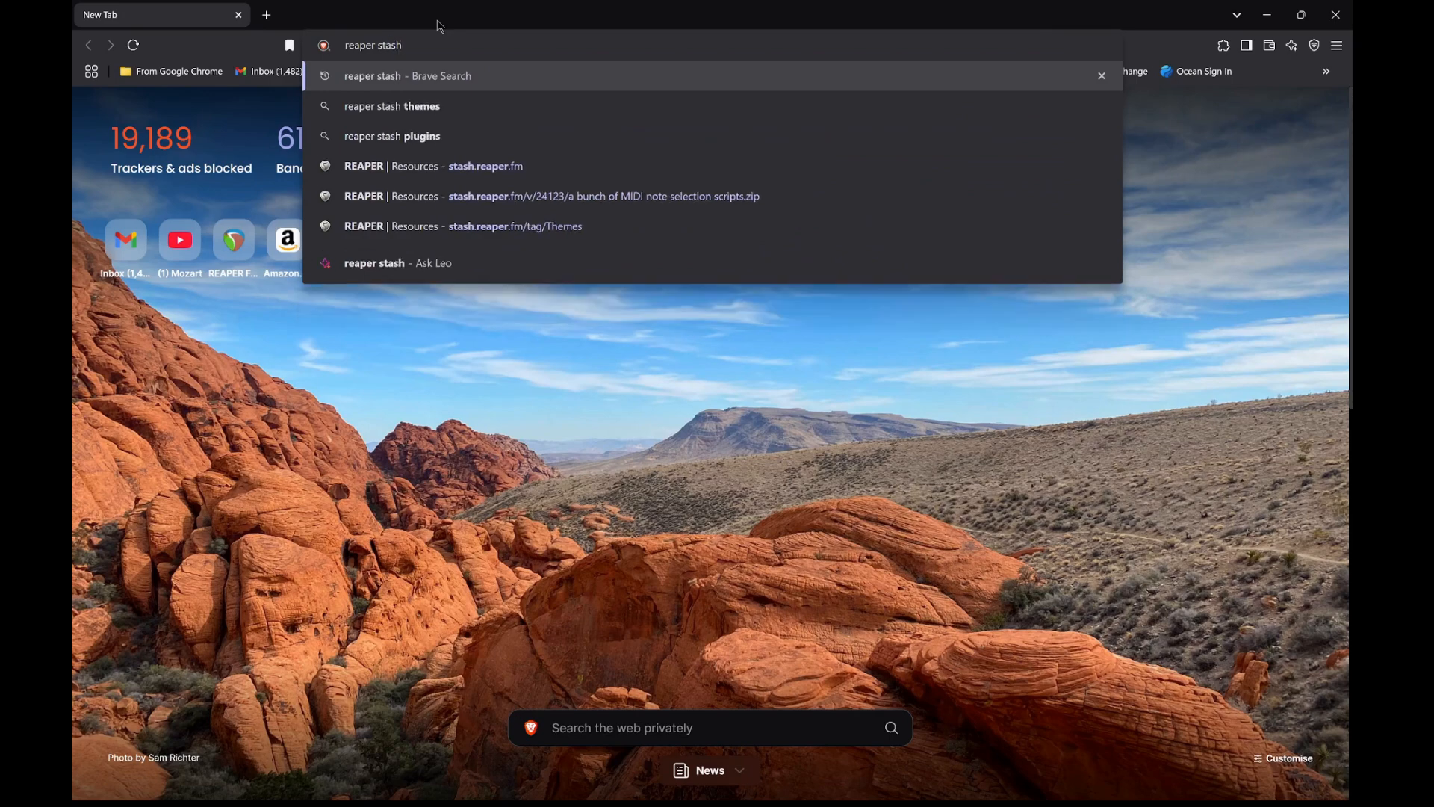
{"action": "key", "text": "Return"}
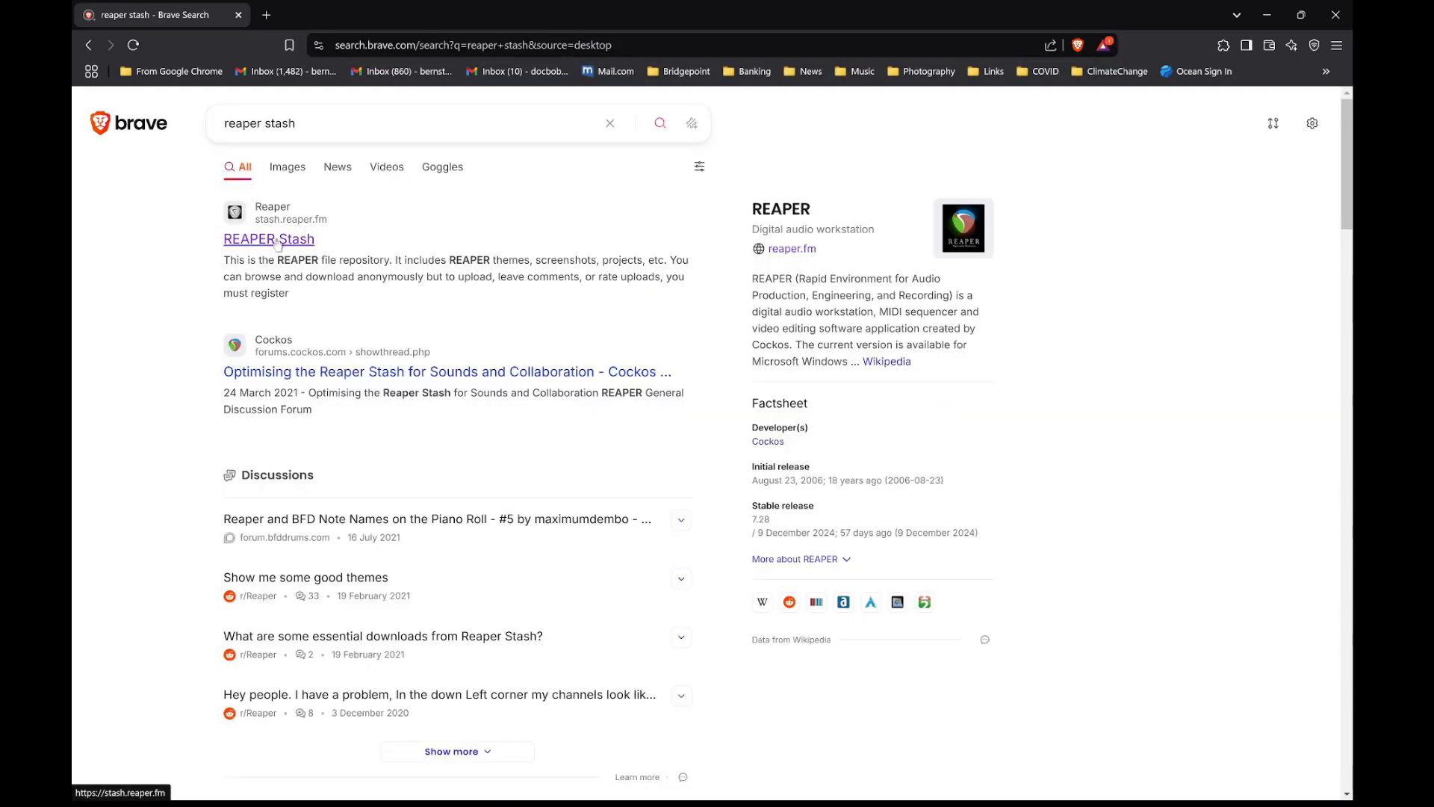
{"action": "left_click", "coordinate": [277, 241]}
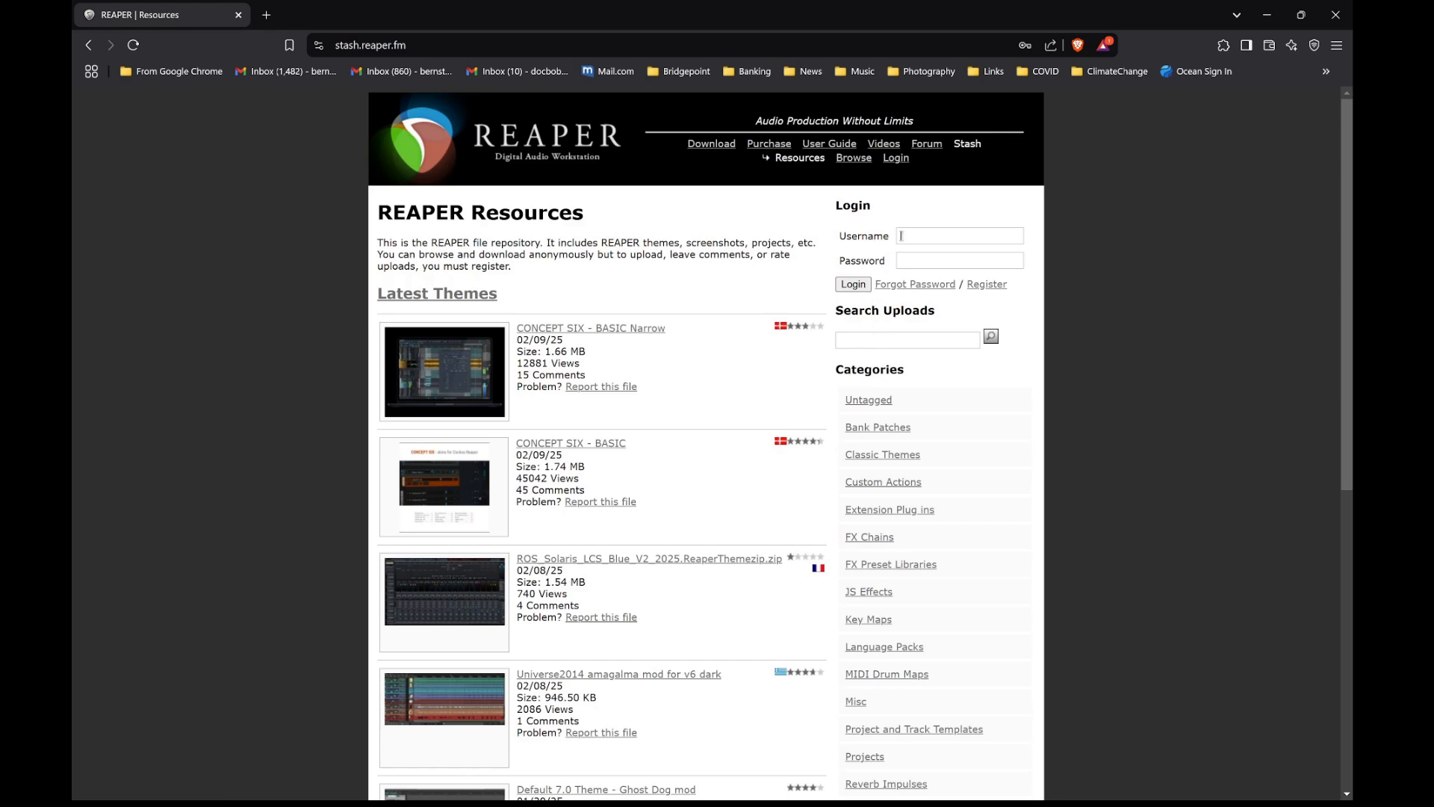
- Search the Stash uploads for "a bunch" and open the page of "a bunch of MIDI note selection scripts.zip"
{"action": "left_click", "coordinate": [885, 343]}
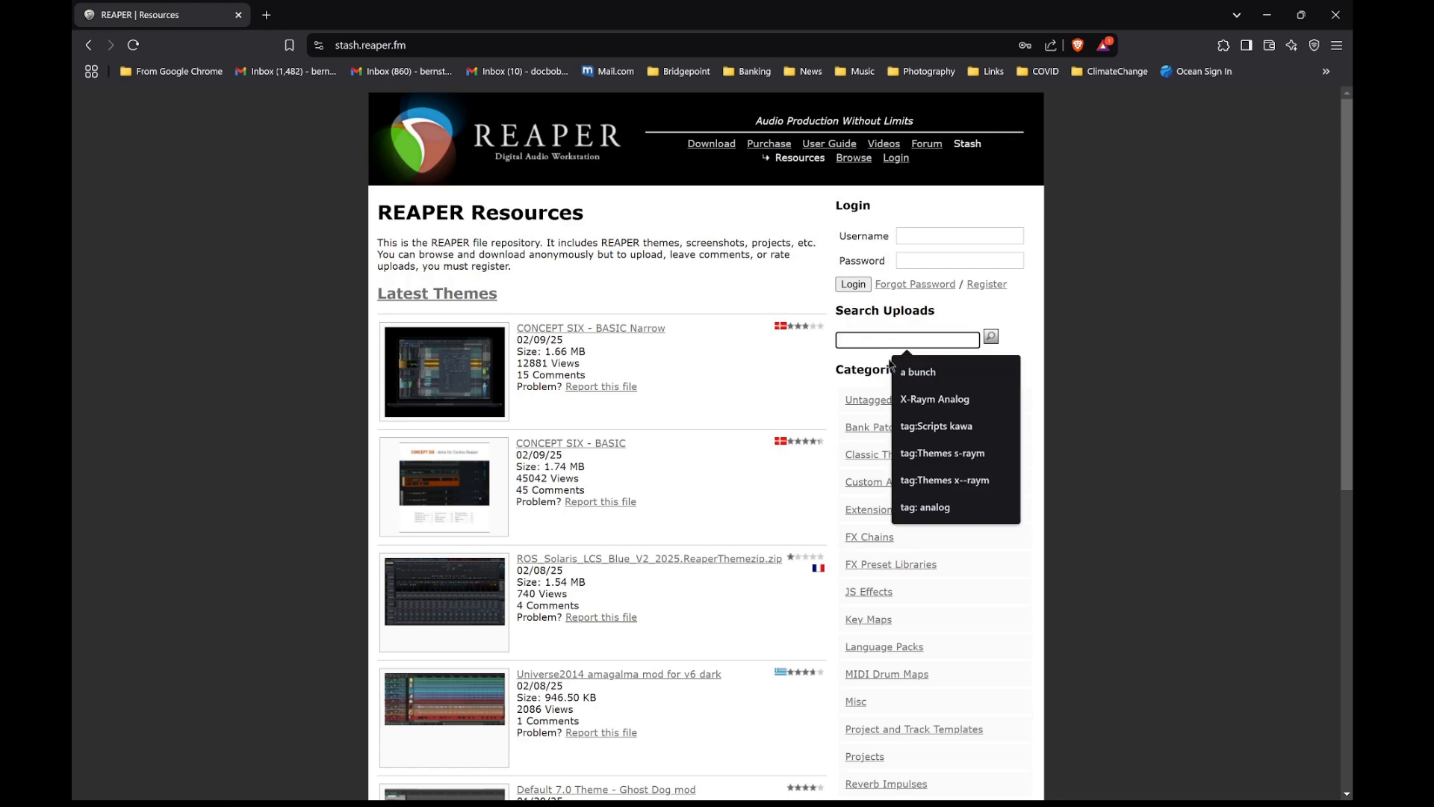
{"action": "type", "text": "a"}
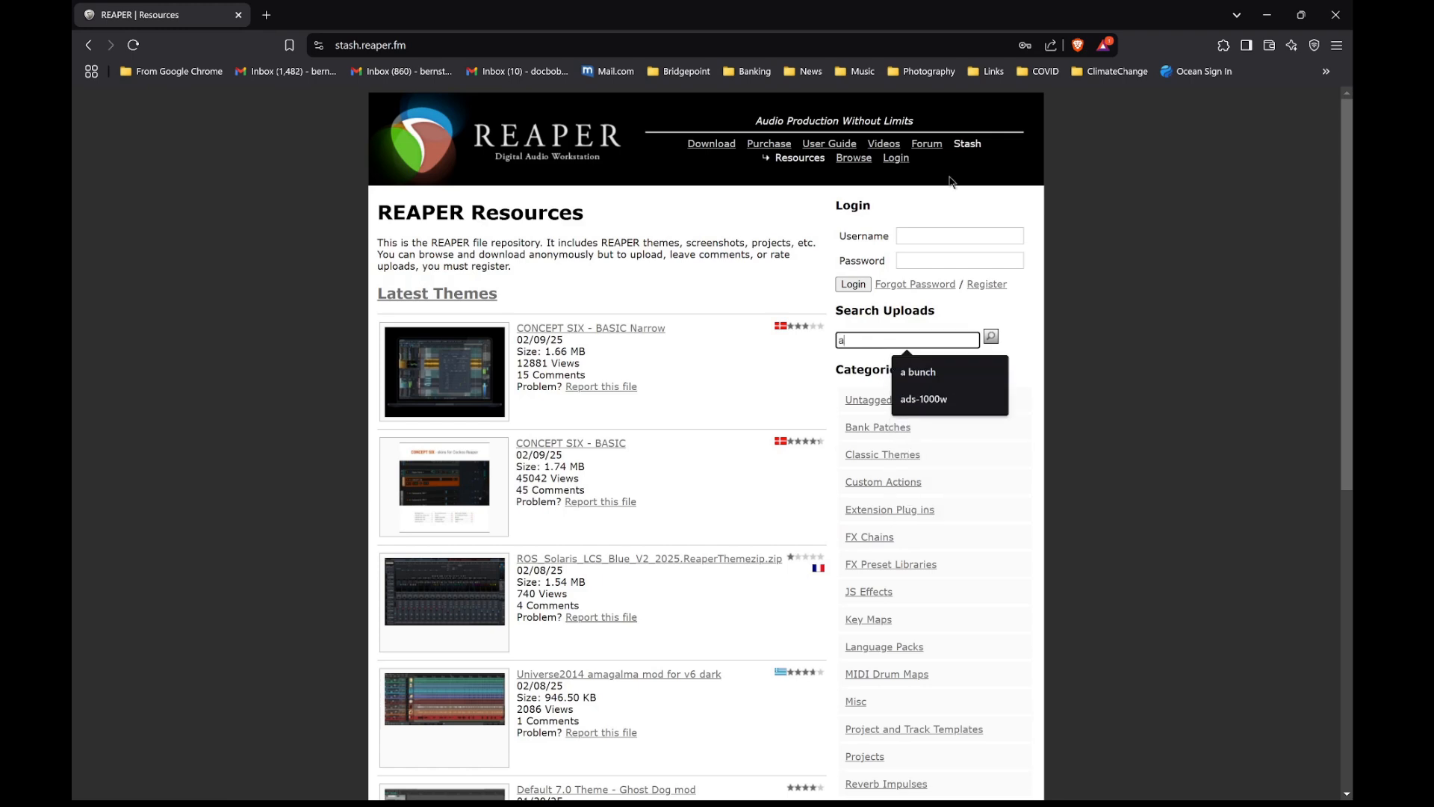
{"action": "type", "text": " bunc"}
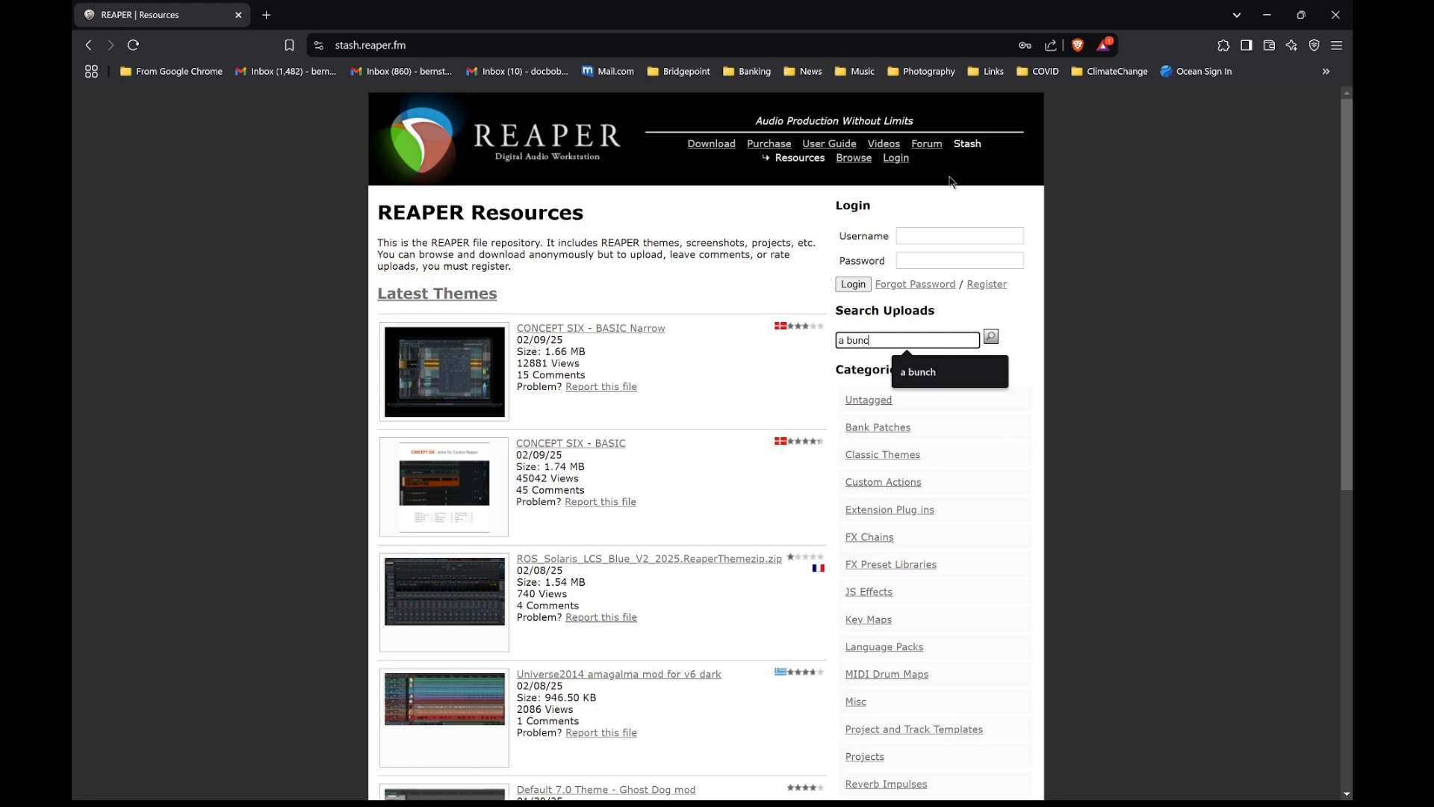
{"action": "type", "text": "h"}
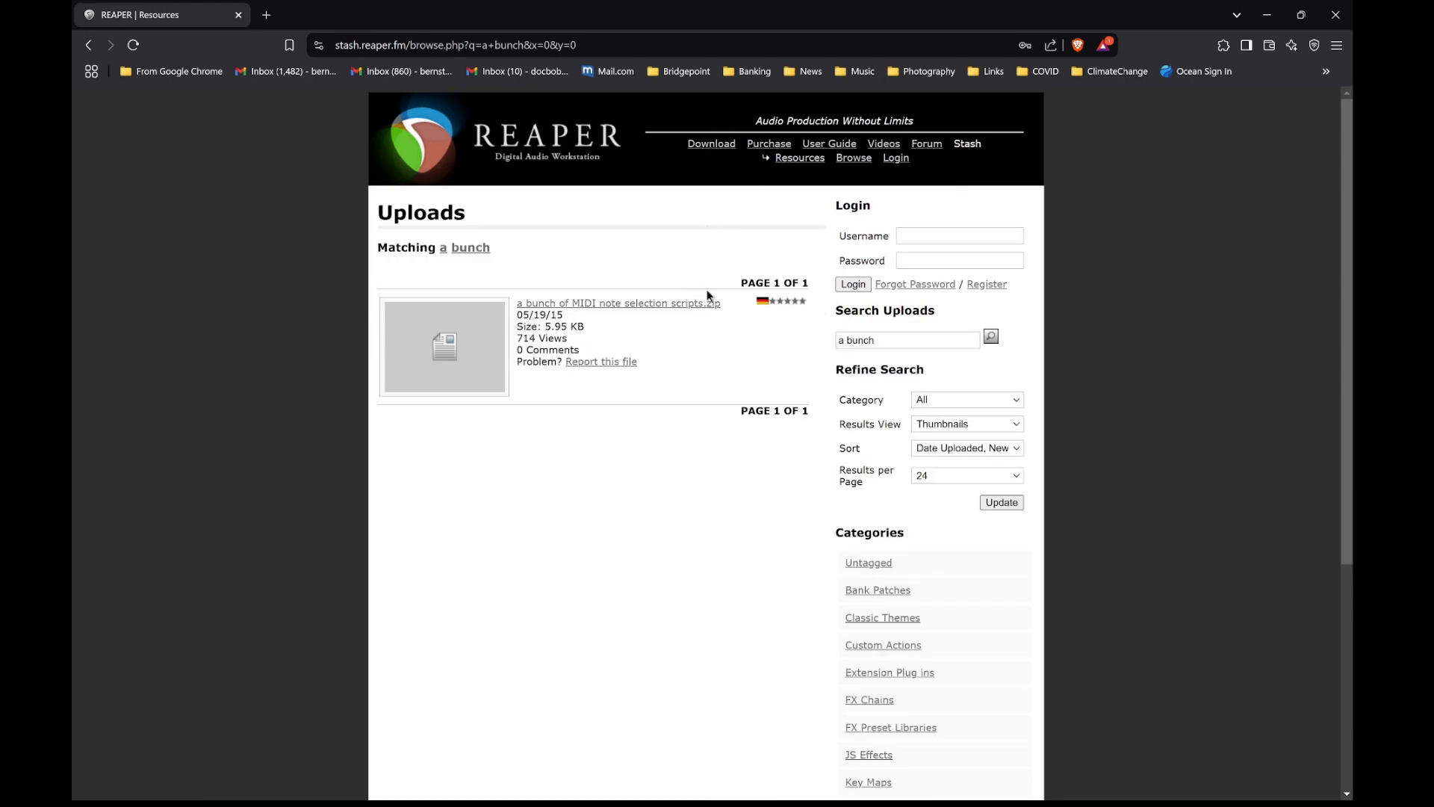
{"action": "left_click", "coordinate": [470, 322]}
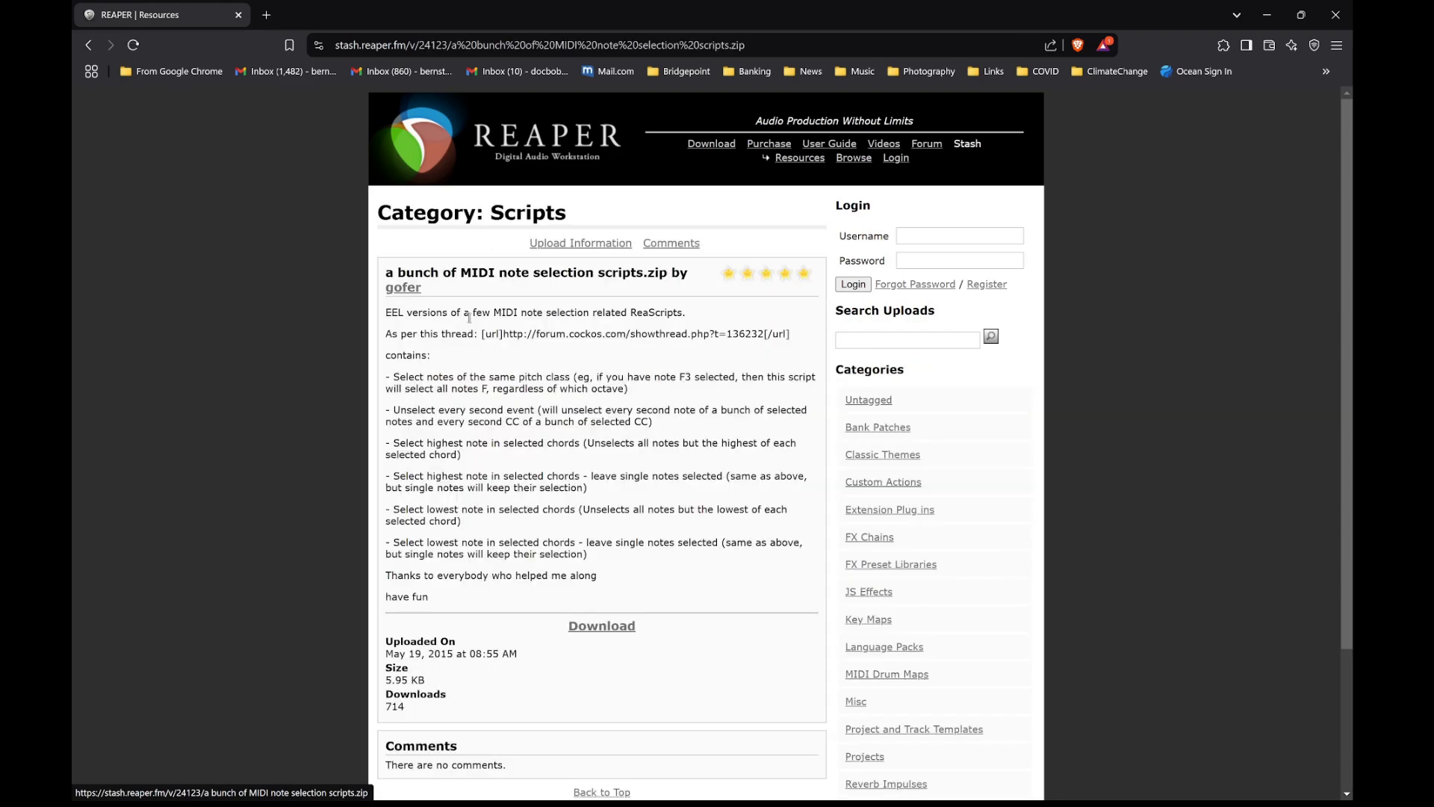
- Download the script archive to the Downloads folder as "a bunch of MIDI note selection scripts (2).zip" and close the browser
{"action": "left_click", "coordinate": [621, 629]}
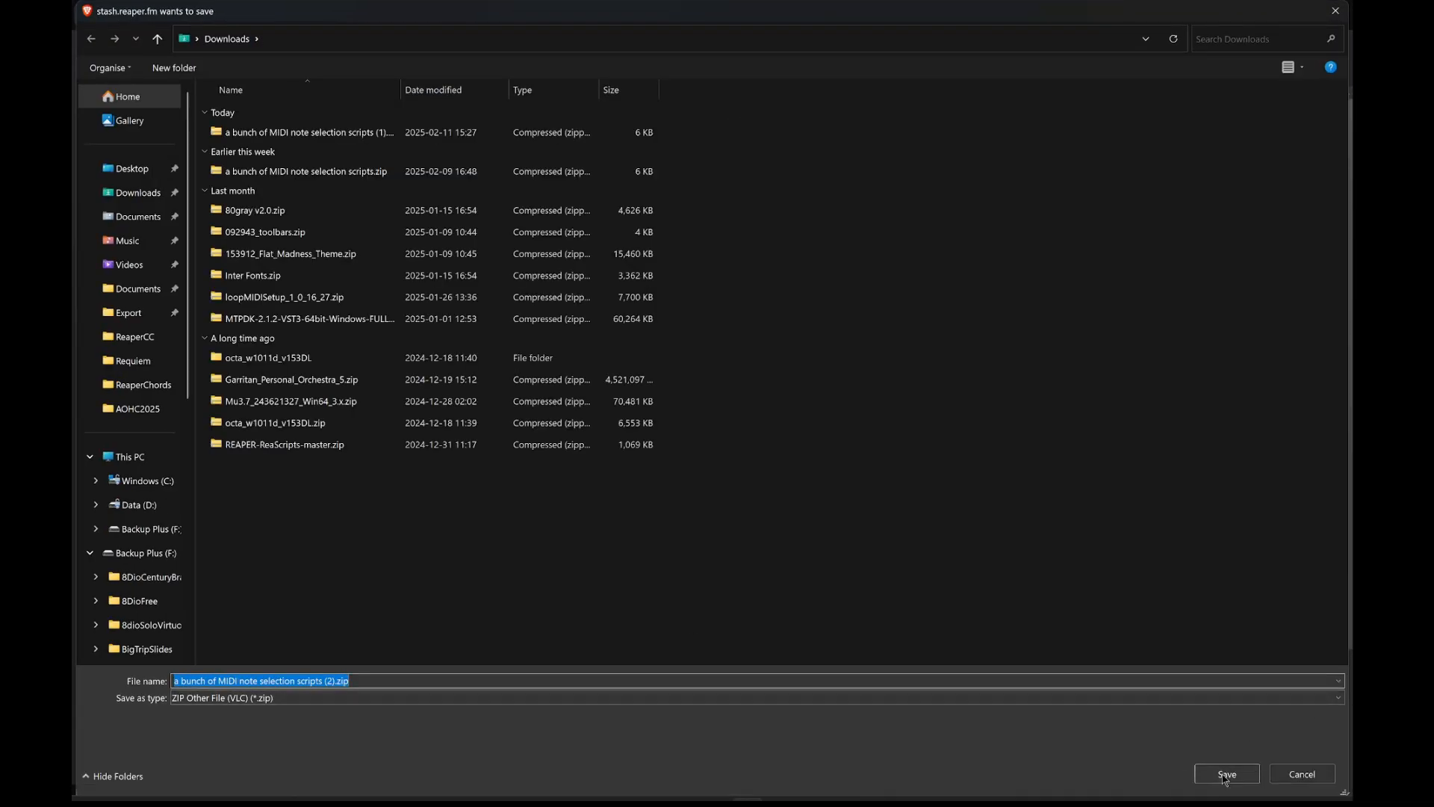
{"action": "left_click", "coordinate": [1226, 775]}
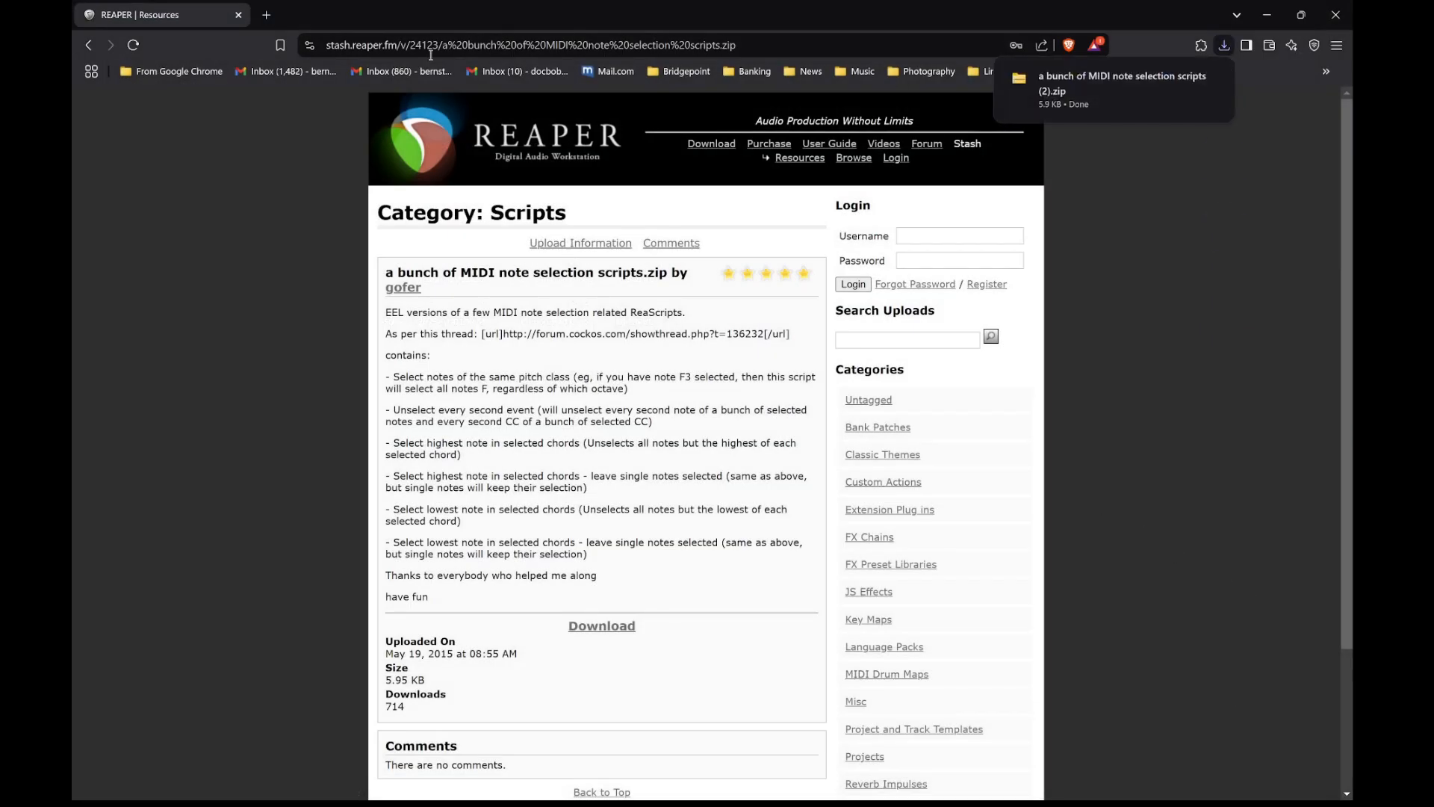
{"action": "left_click", "coordinate": [238, 14]}
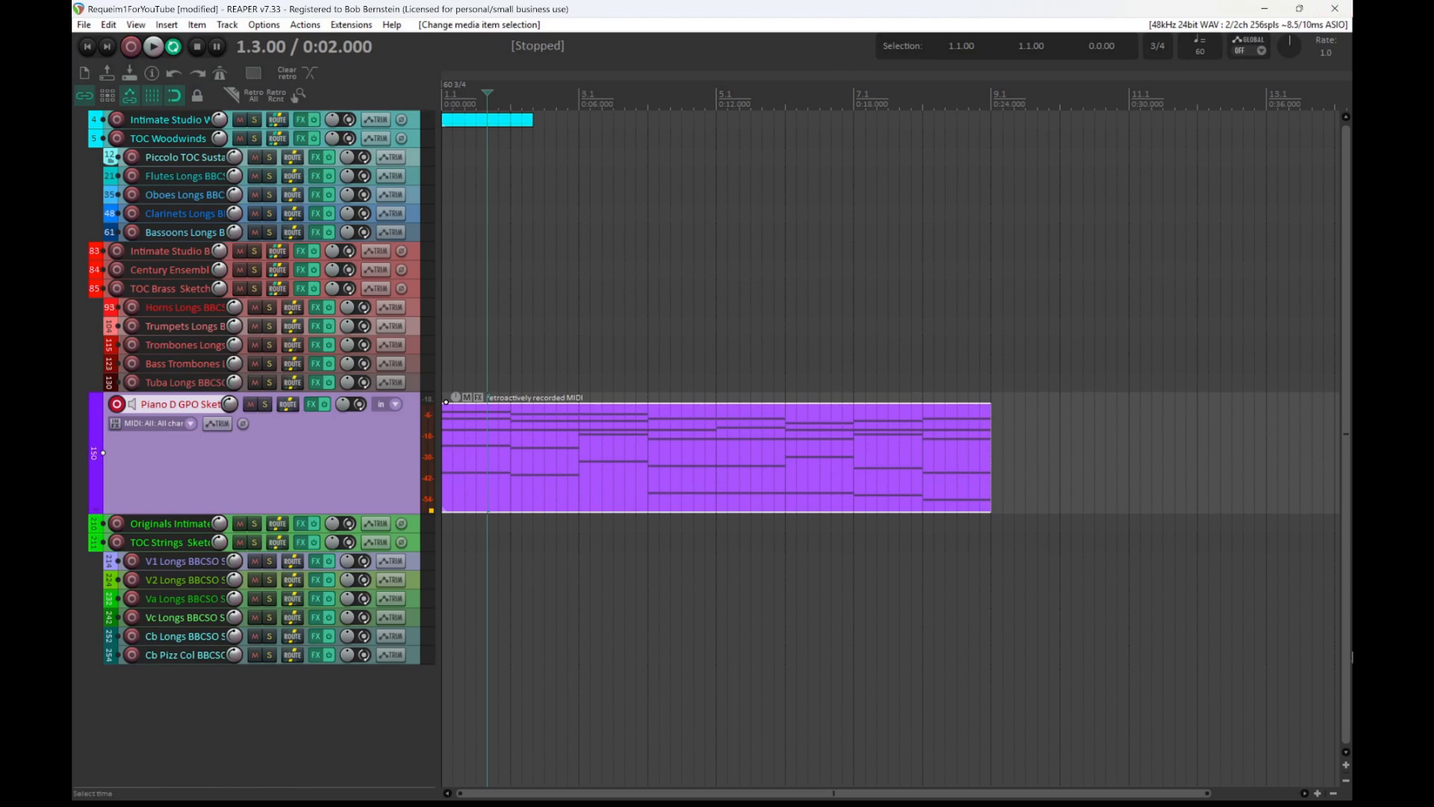
- Open "a bunch of MIDI note selection scripts (2).zip" from the Downloads folder and widen the Name column to show full file names
{"action": "left_click", "coordinate": [979, 782]}
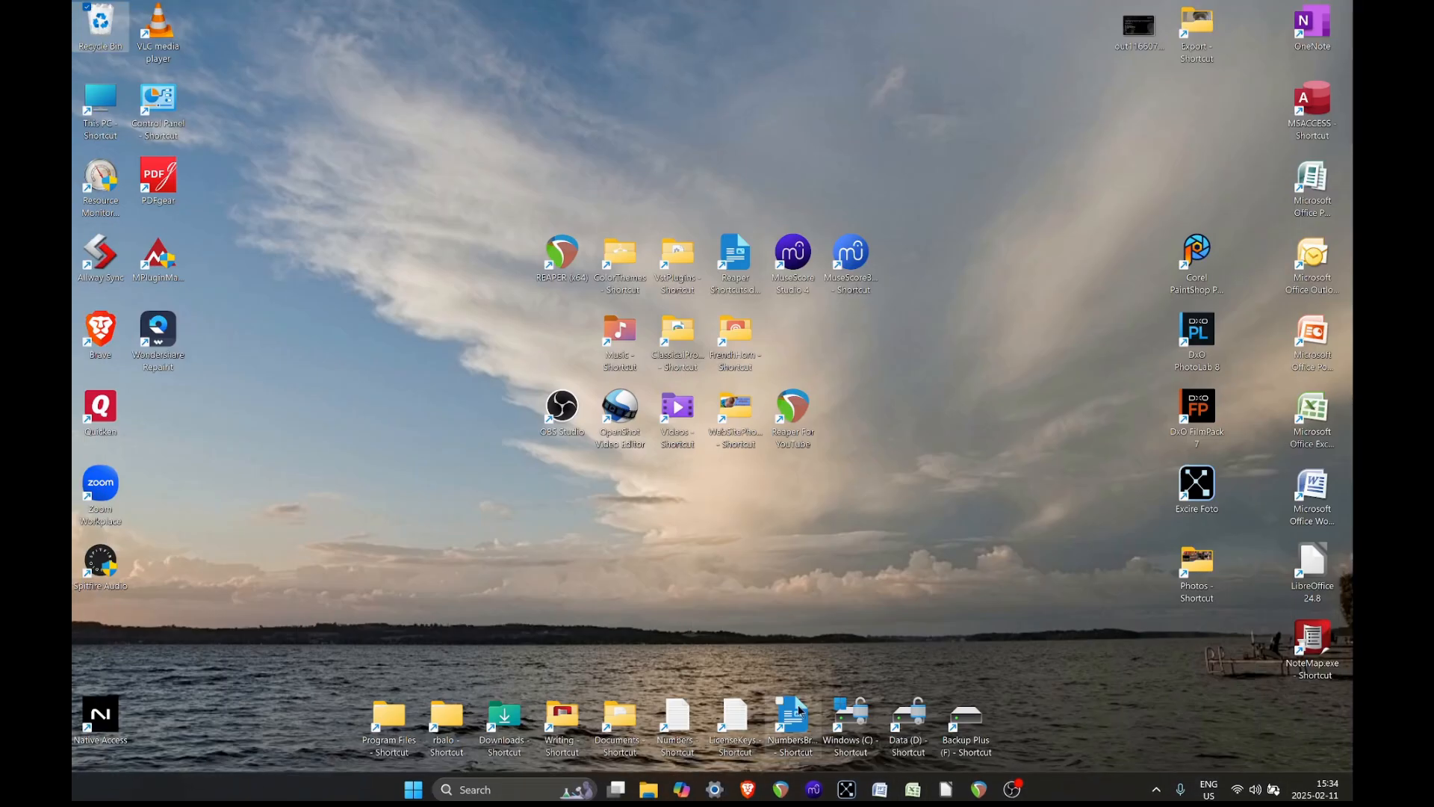
{"action": "double_click", "coordinate": [505, 719]}
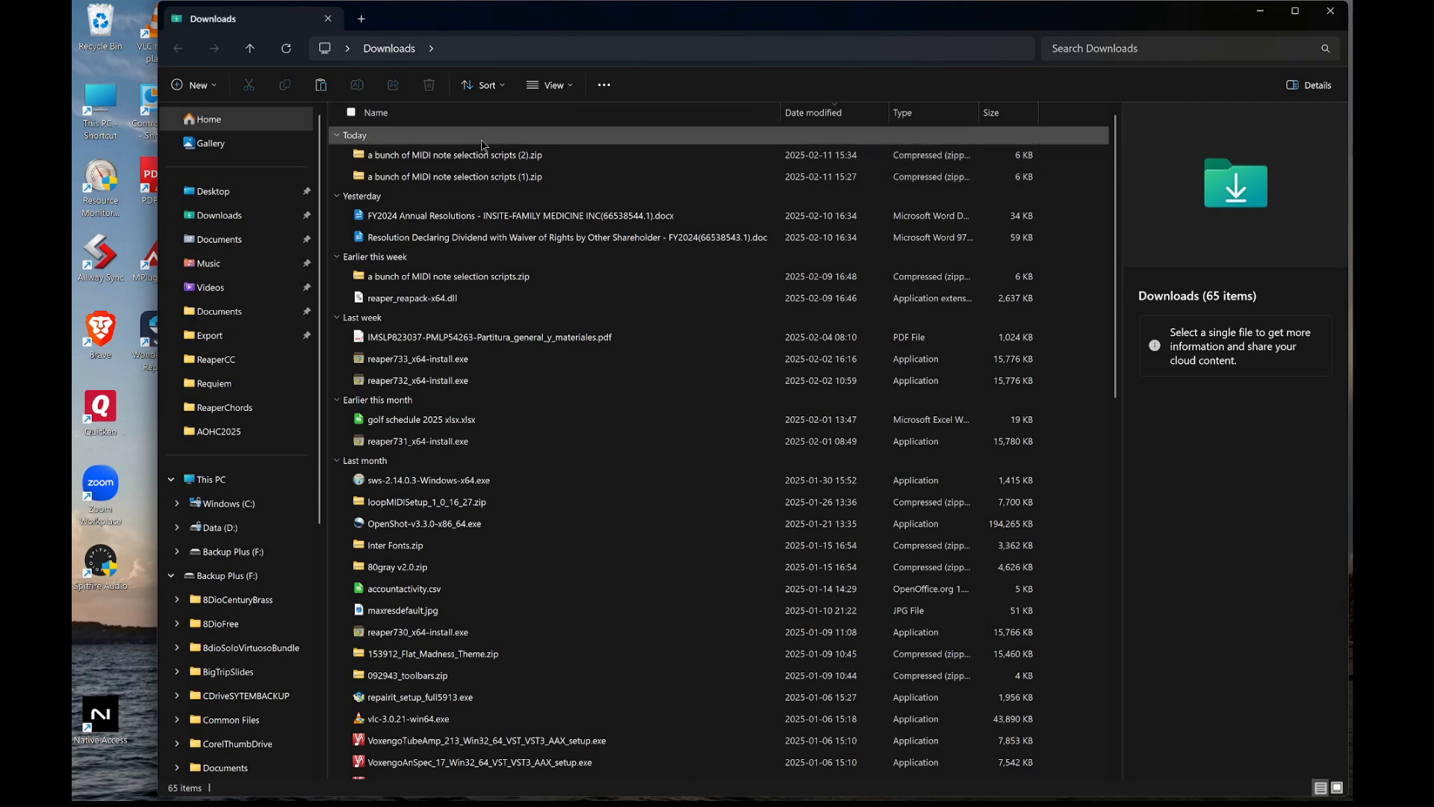
{"action": "double_click", "coordinate": [475, 155]}
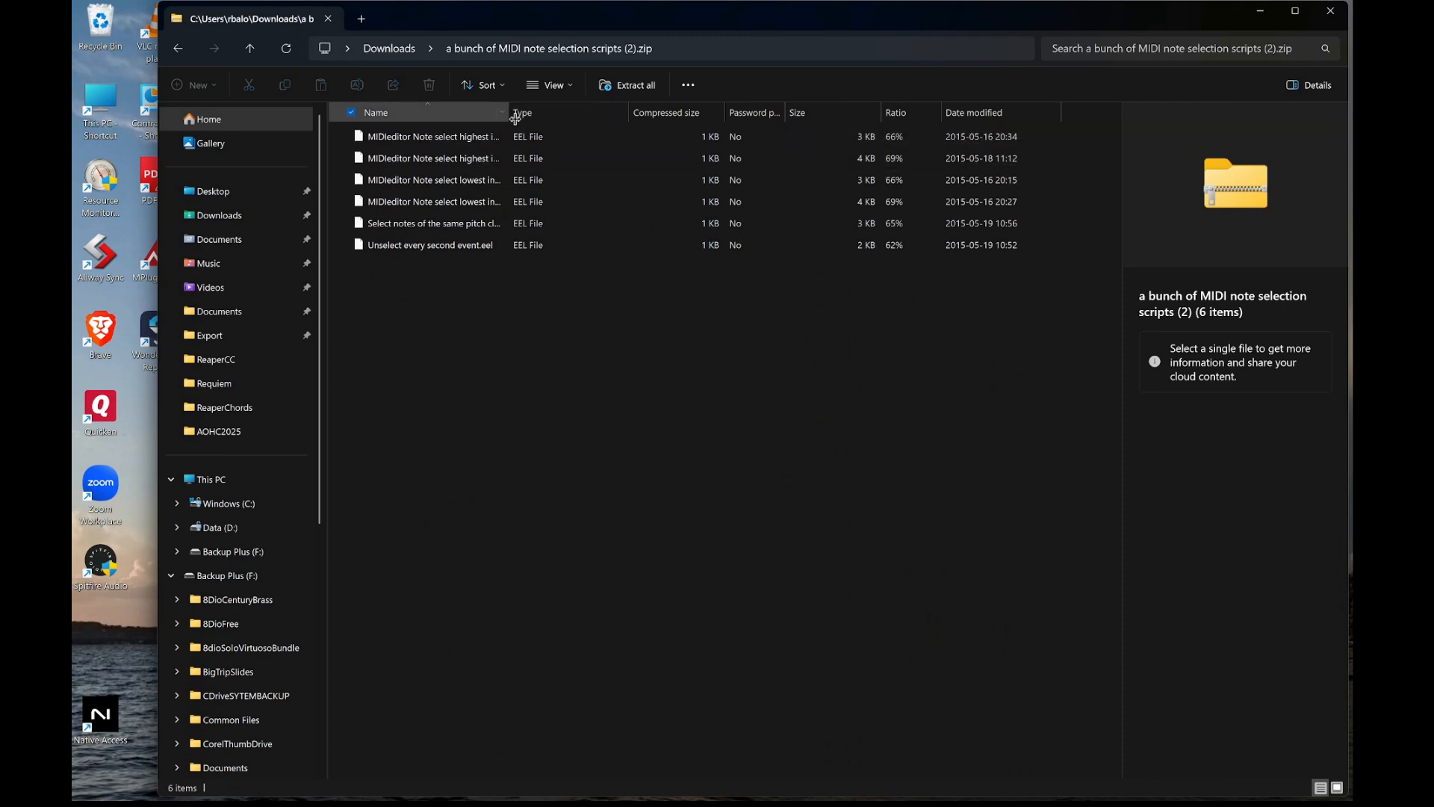
{"action": "left_click_drag", "start_coordinate": [515, 118], "coordinate": [705, 117]}
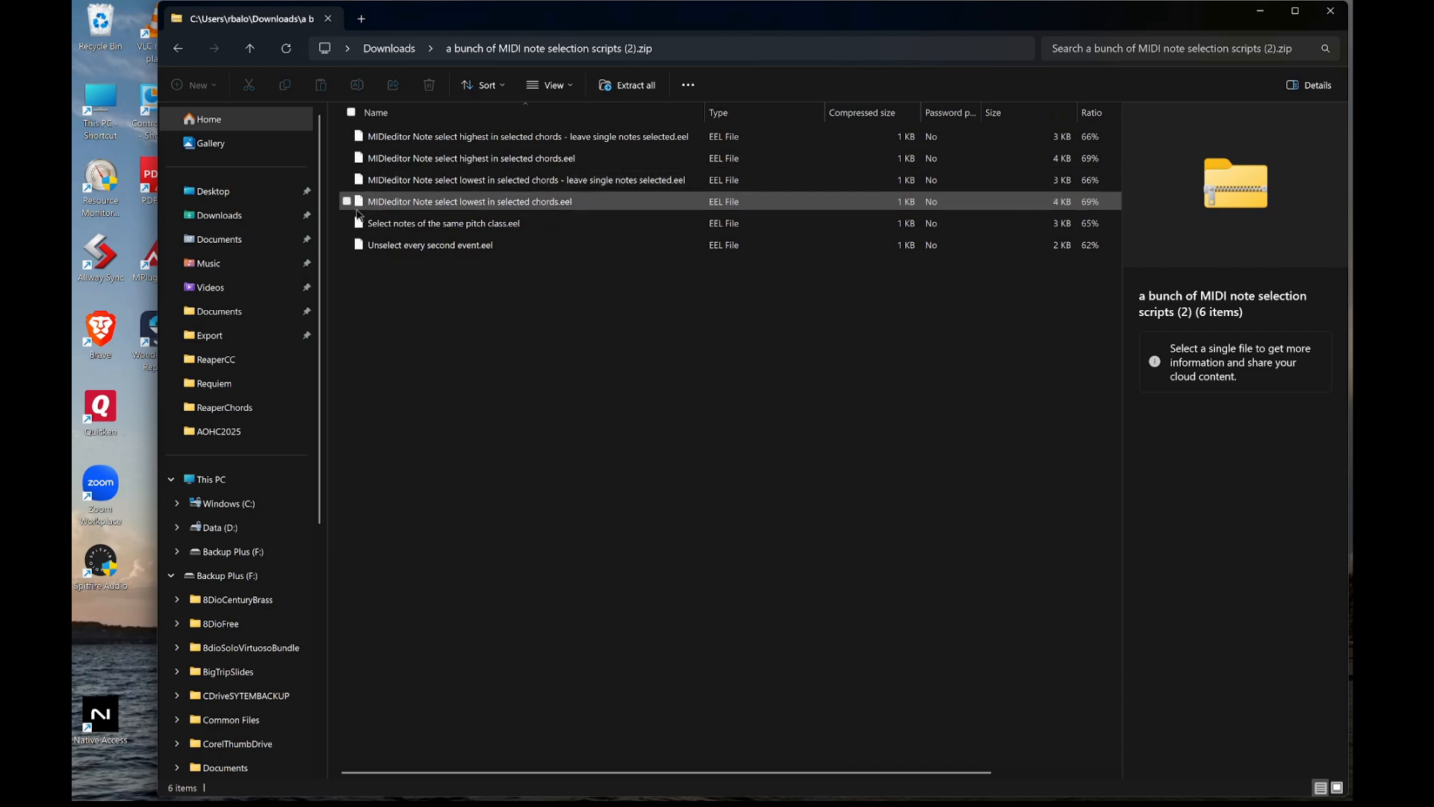
- Copy all six EEL script files from the archive, close the folder window and switch back to REAPER
{"action": "left_click", "coordinate": [406, 145]}
{"action": "left_click", "coordinate": [419, 245], "text": "shift"}
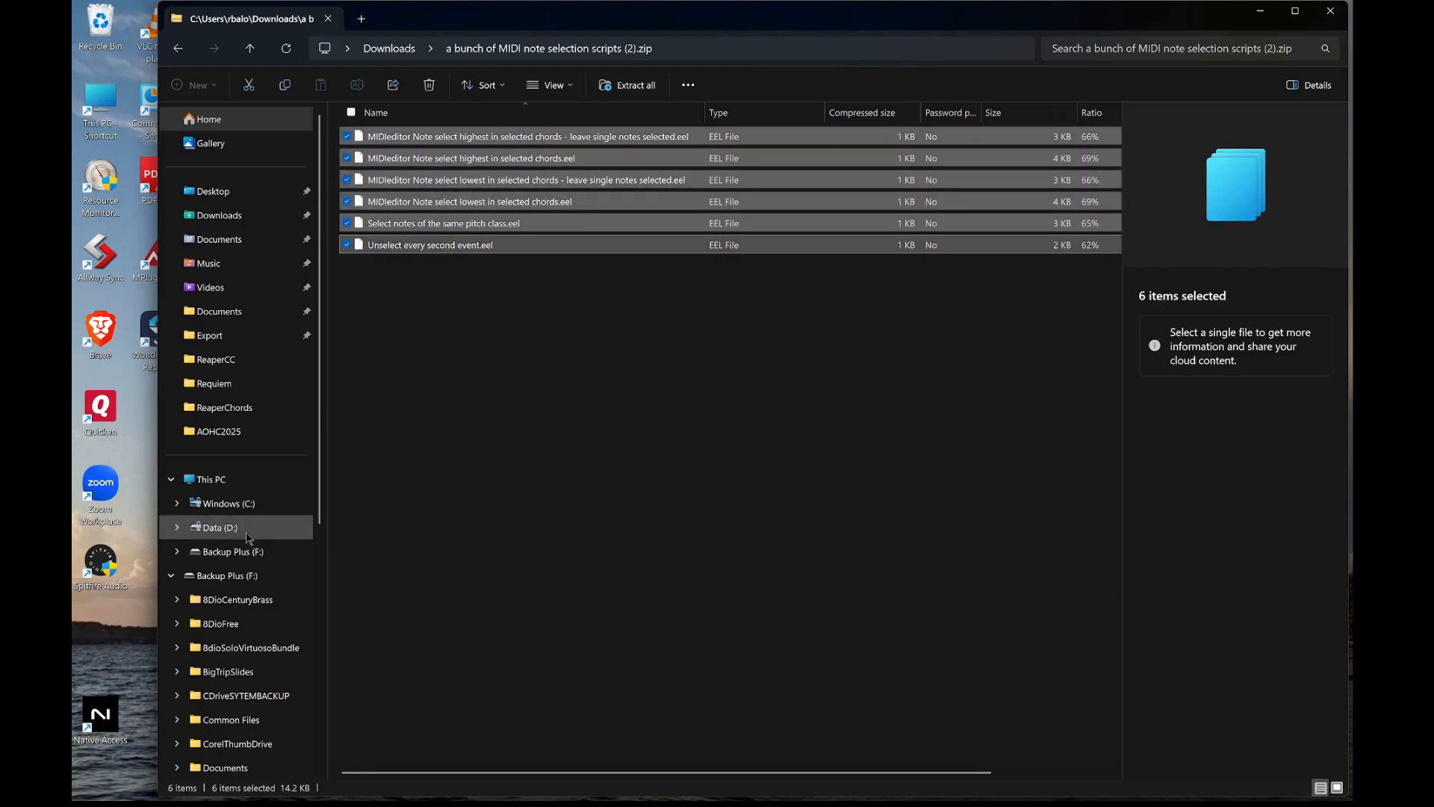
{"action": "left_click", "coordinate": [1331, 11]}
{"action": "key", "text": "alt+Tab"}
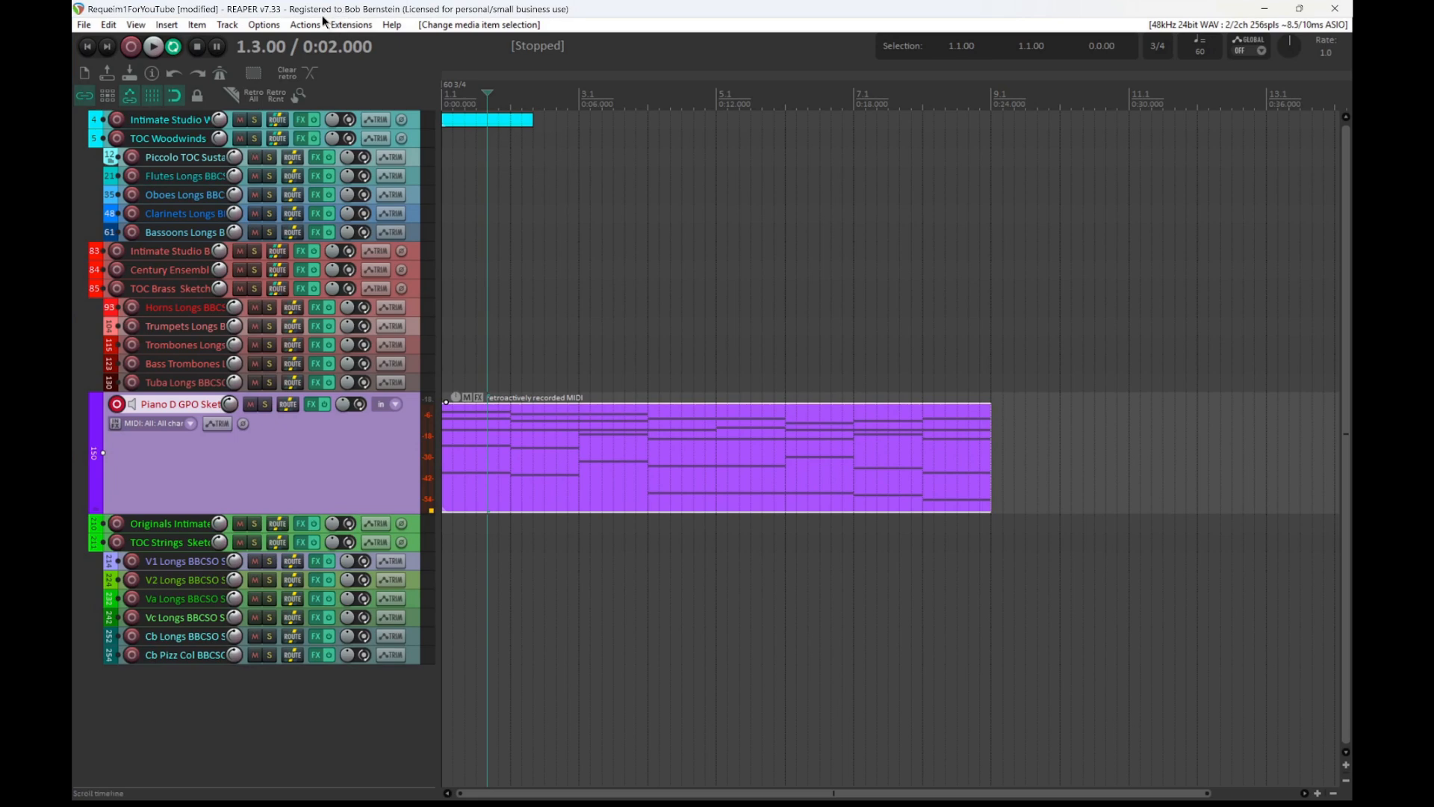
- Show the REAPER resource path in Explorer and open its Scripts folder
{"action": "left_click", "coordinate": [258, 25]}
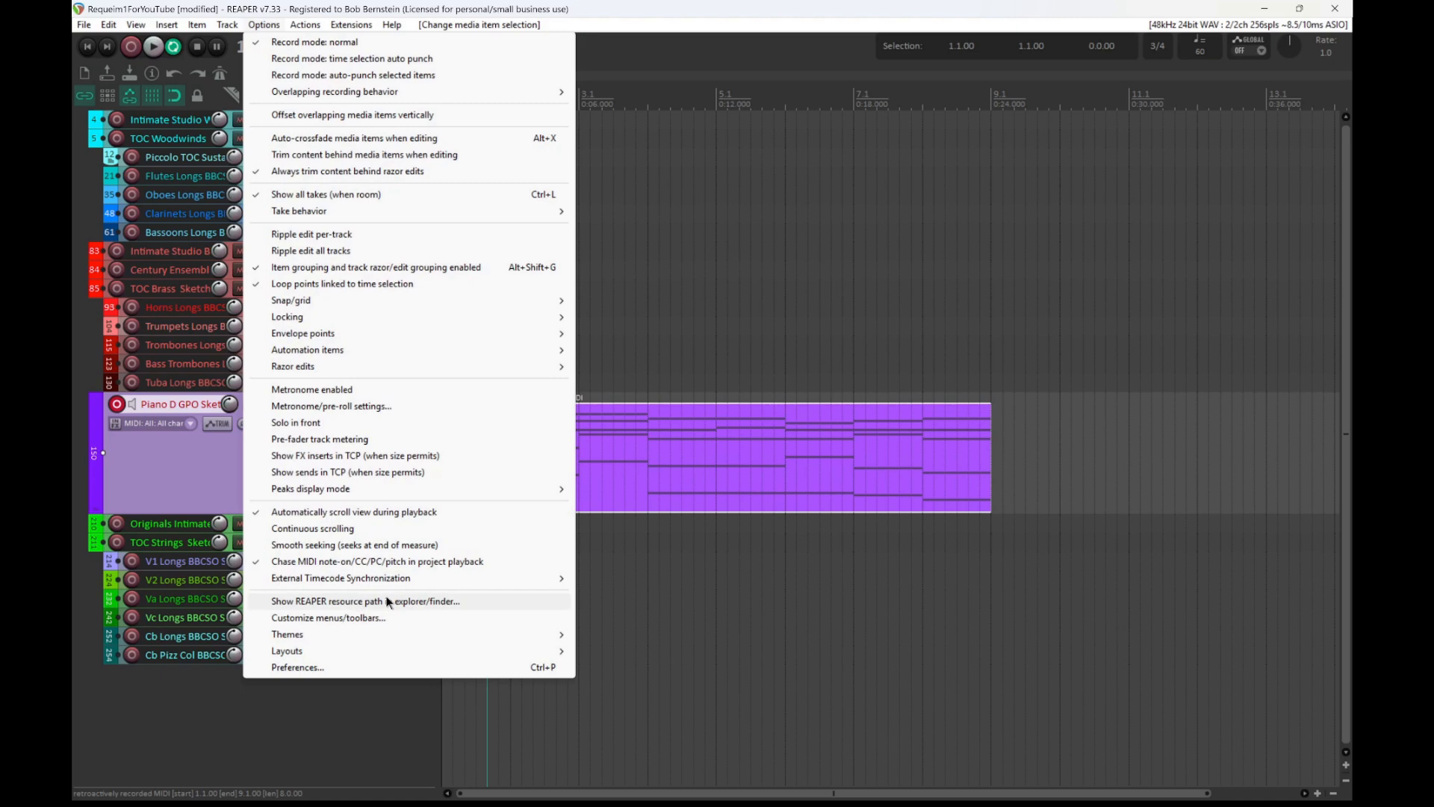
{"action": "left_click", "coordinate": [441, 602]}
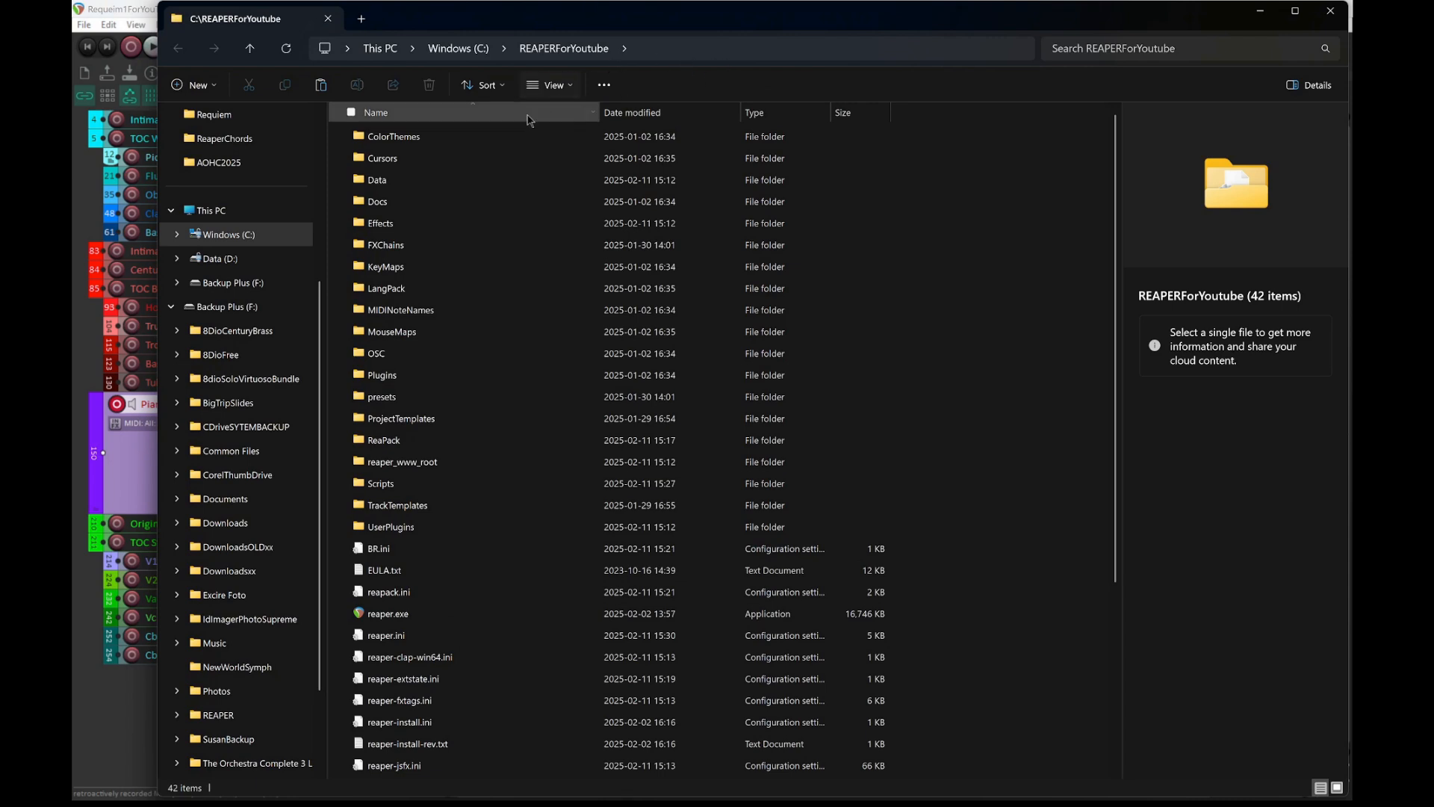
{"action": "left_click", "coordinate": [376, 486]}
{"action": "double_click", "coordinate": [413, 486]}
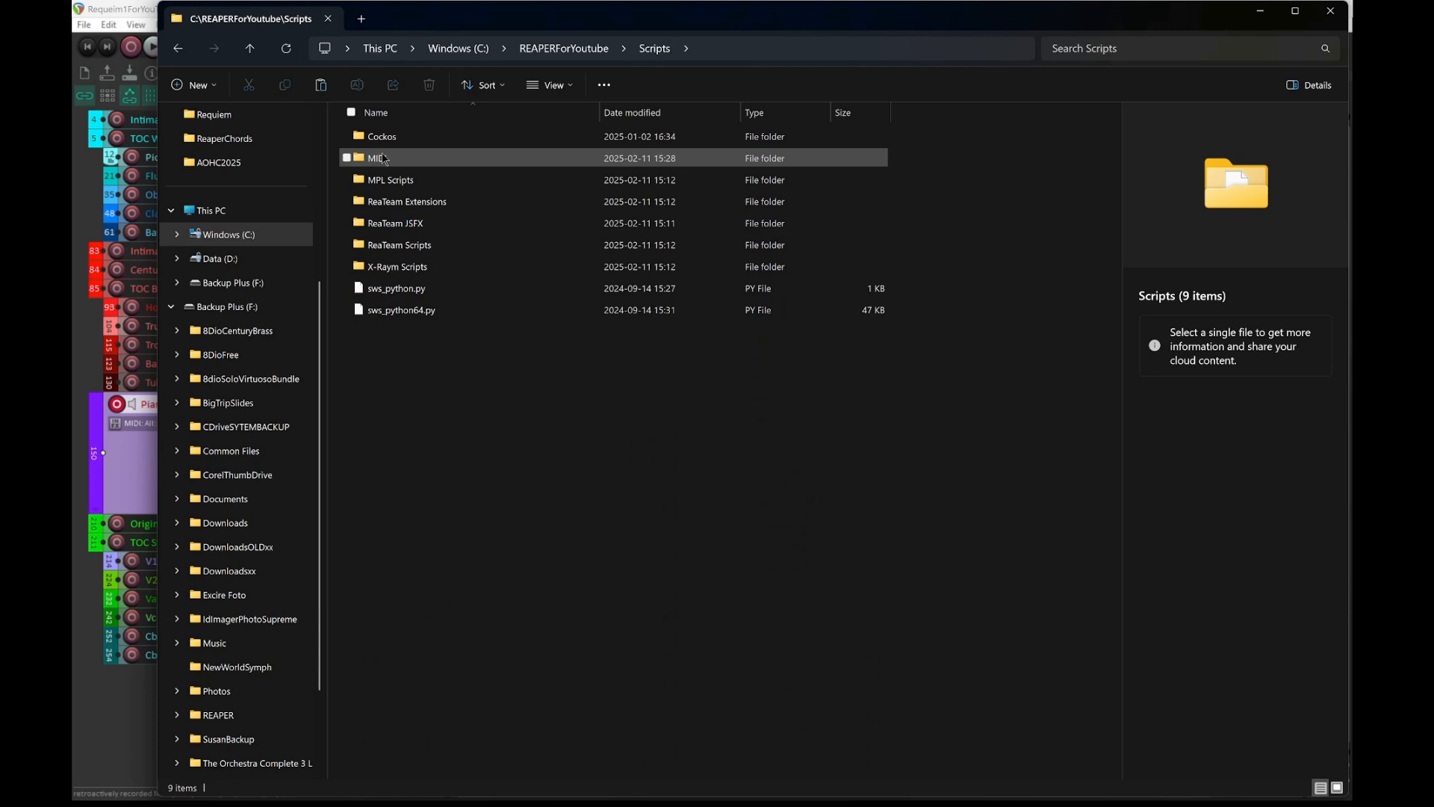
- Look inside the existing MIDI subfolder of Scripts, return to Scripts and delete that subfolder
{"action": "double_click", "coordinate": [379, 159]}
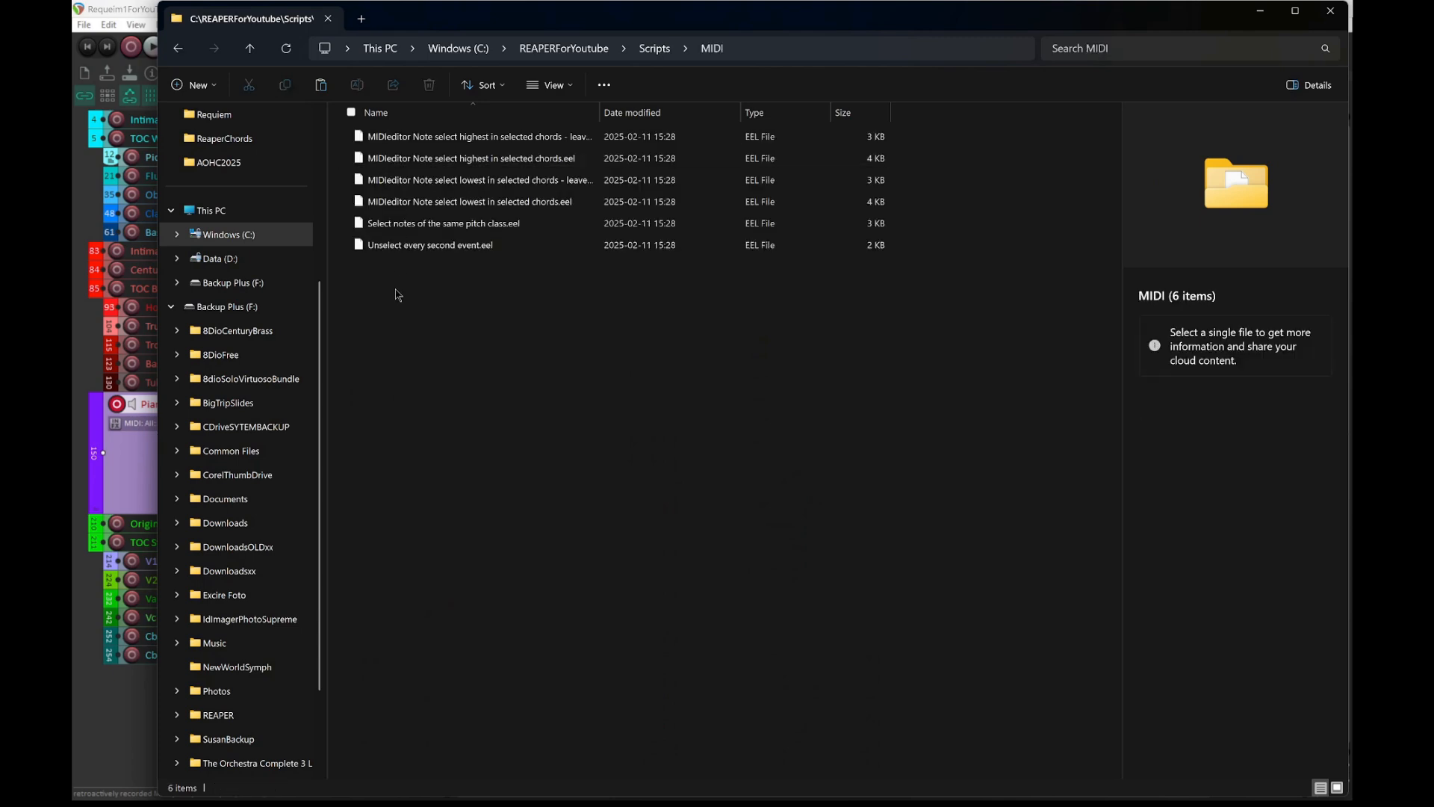
{"action": "left_click", "coordinate": [178, 53]}
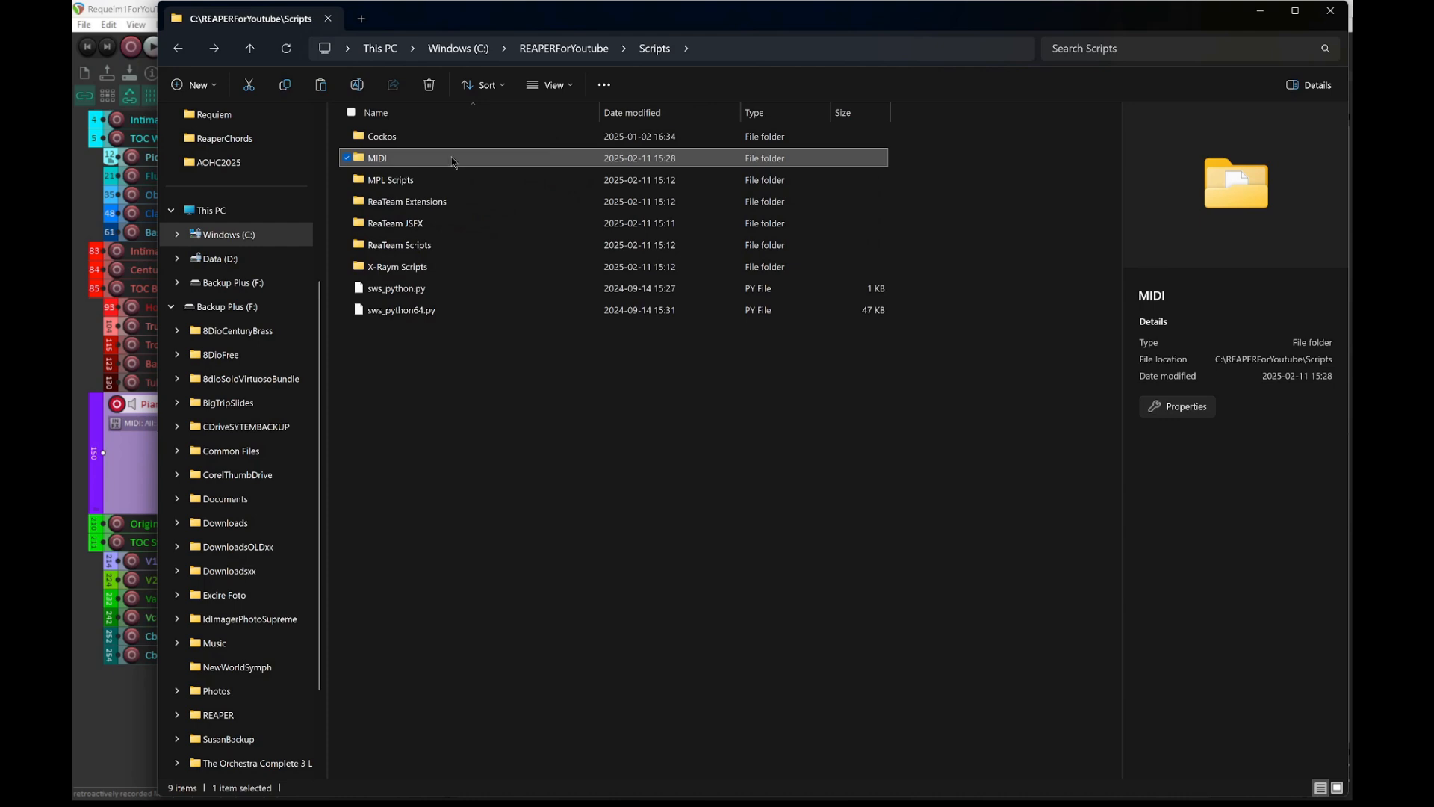
{"action": "key", "text": "Delete"}
{"action": "left_click", "coordinate": [750, 445]}
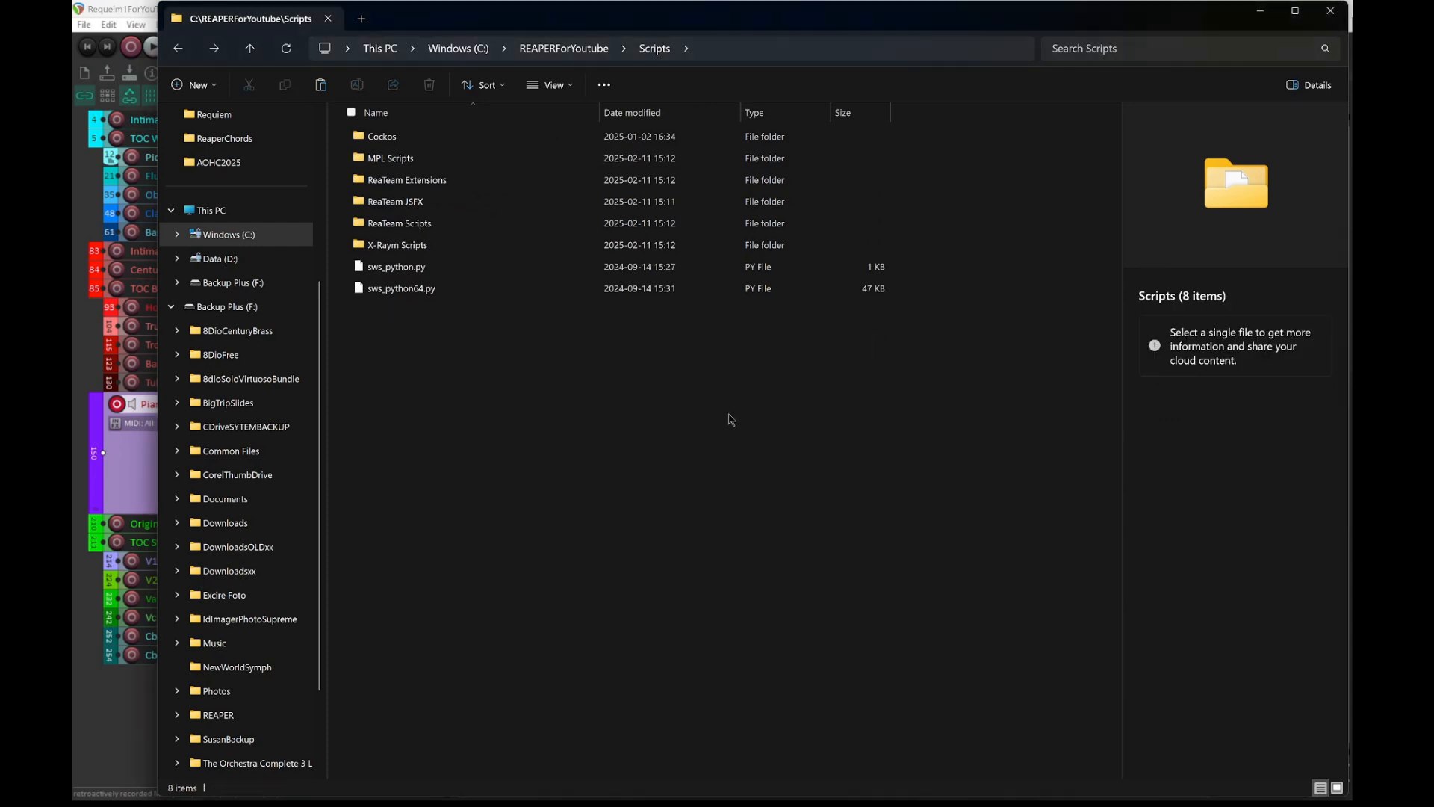
- Create a new folder named MIDI inside the Scripts folder and open it
{"action": "right_click", "coordinate": [422, 348]}
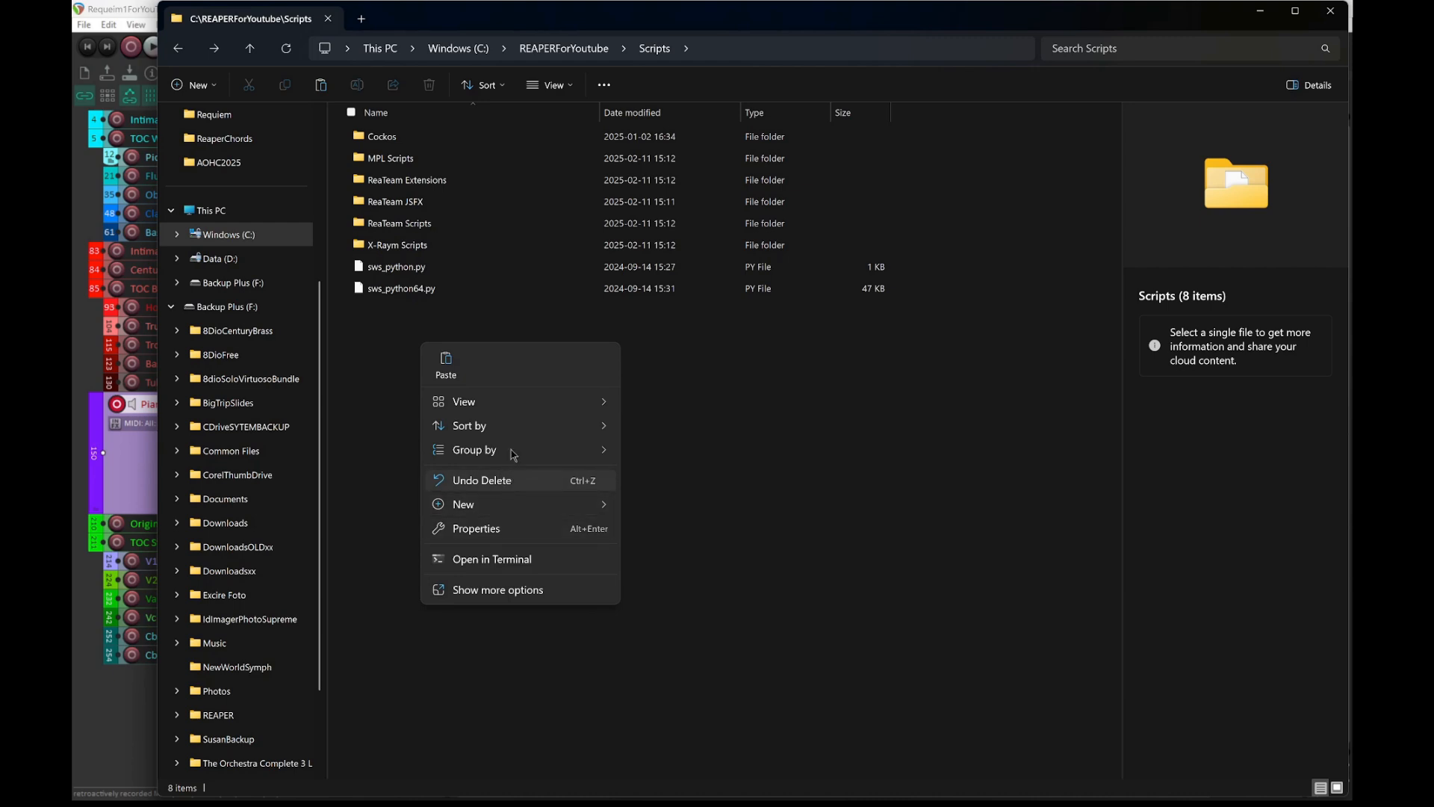
{"action": "mouse_move", "coordinate": [514, 507]}
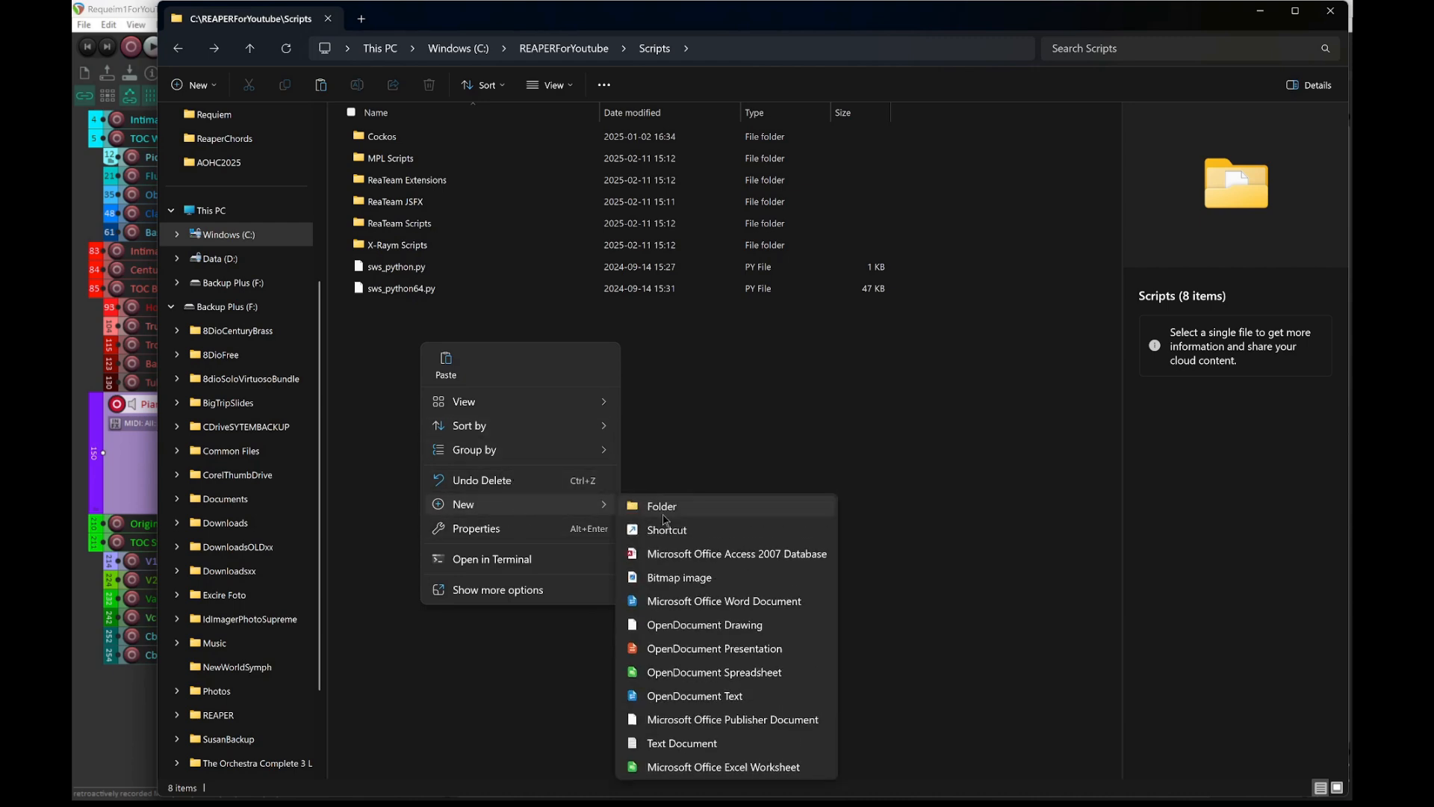
{"action": "left_click", "coordinate": [664, 519]}
{"action": "type", "text": "MI"}
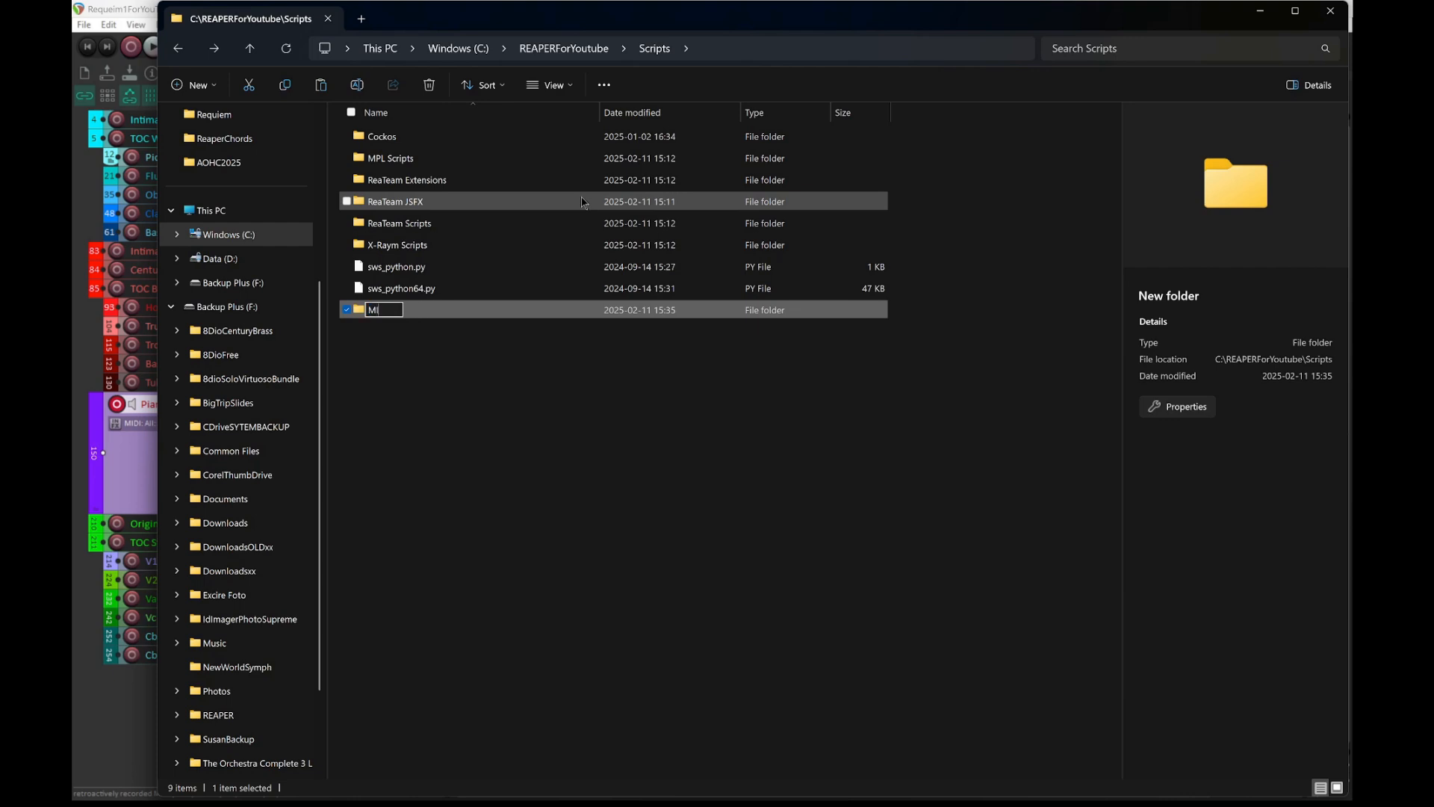
{"action": "type", "text": "DI"}
{"action": "key", "text": "Return"}
{"action": "key", "text": "Return"}
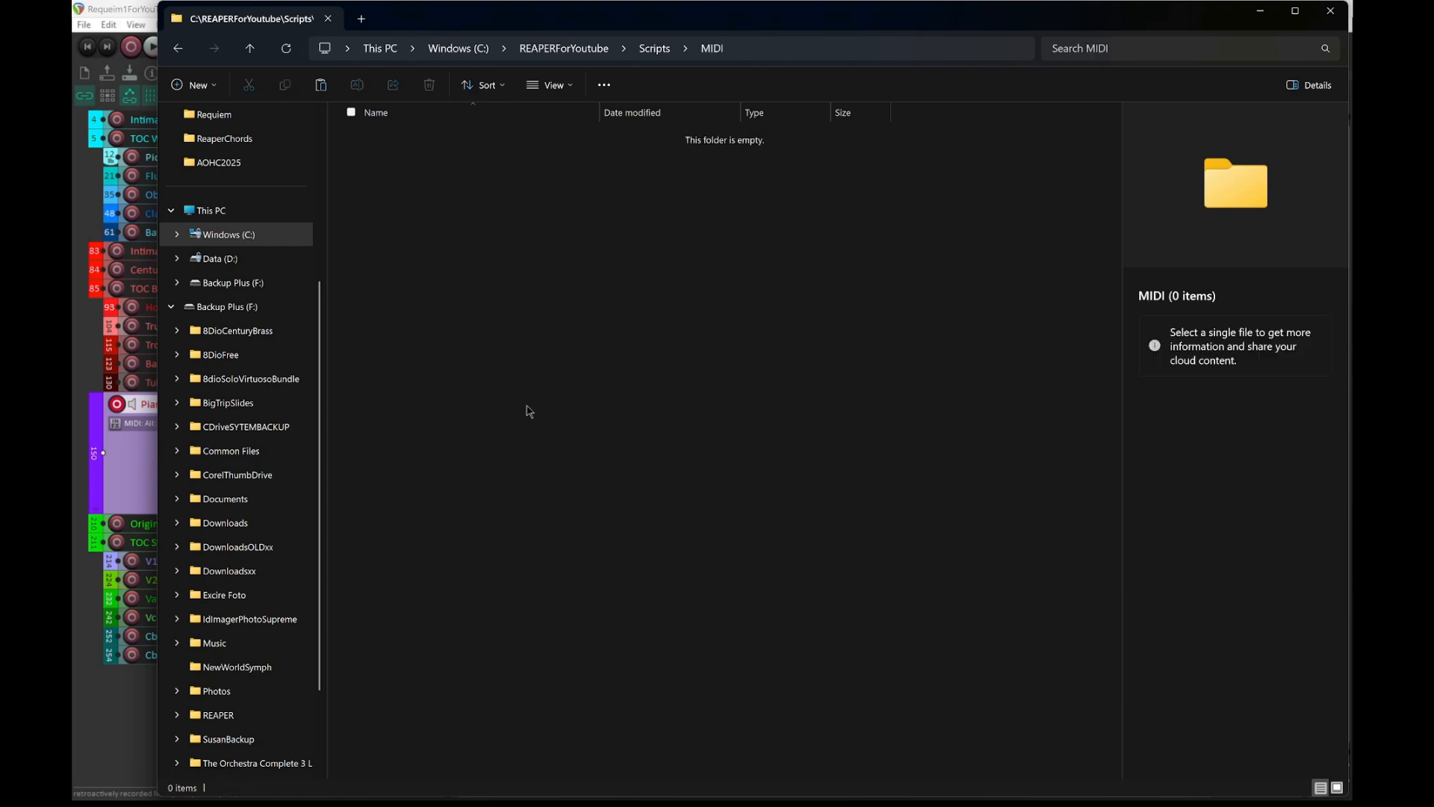
- Paste the six copied EEL script files into the MIDI folder and close the folder window
{"action": "key", "text": "ctrl+v"}
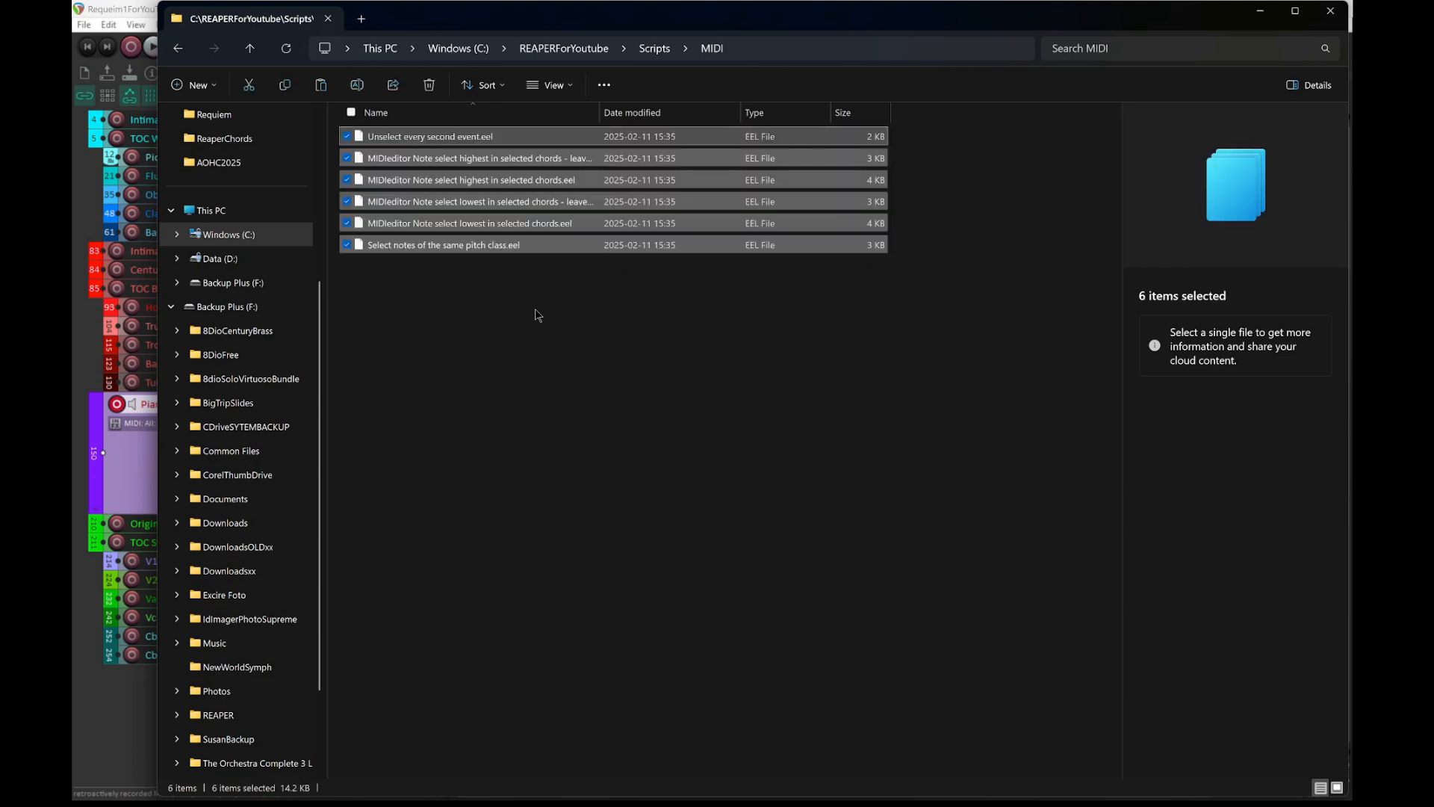
{"action": "left_click", "coordinate": [528, 322]}
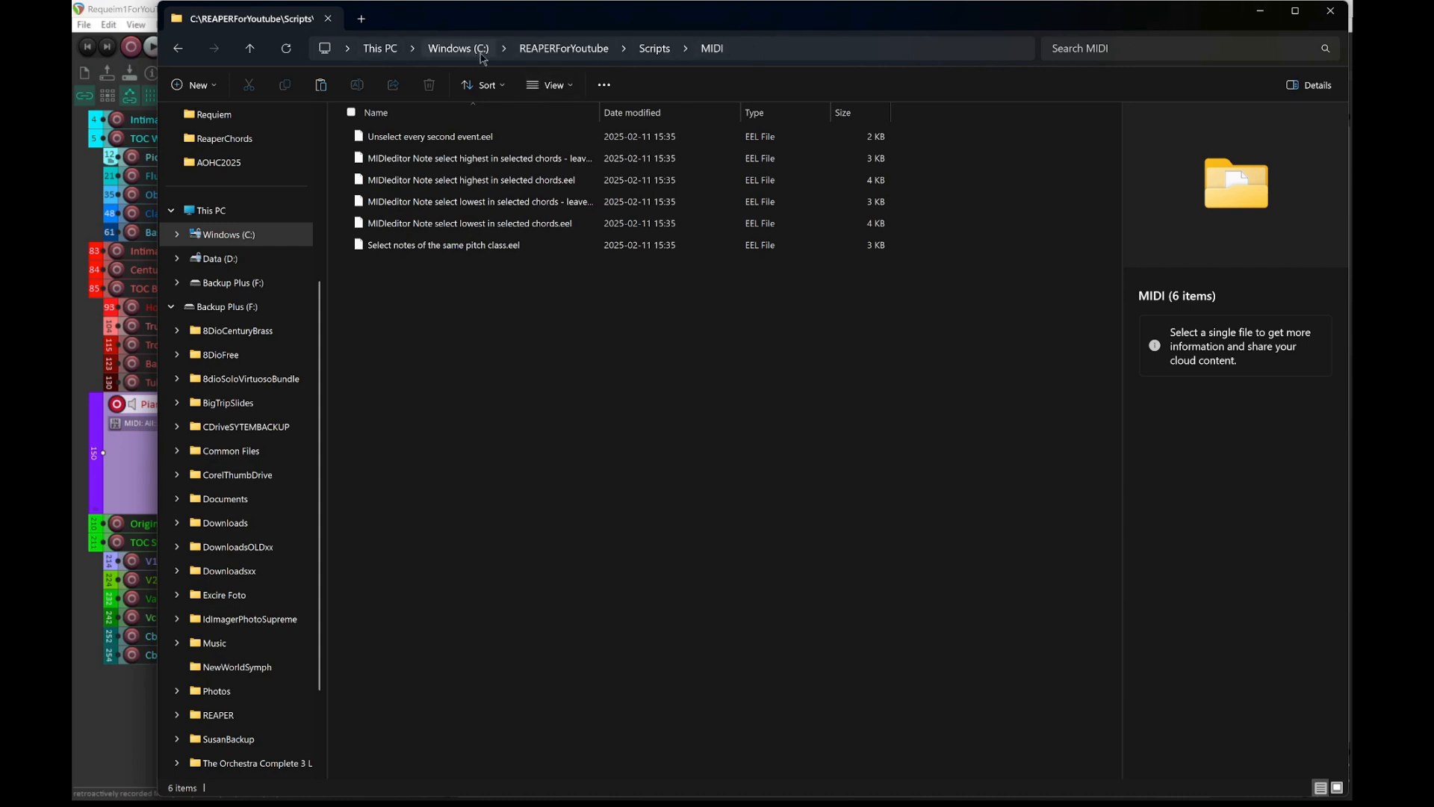
{"action": "left_click", "coordinate": [1330, 12]}
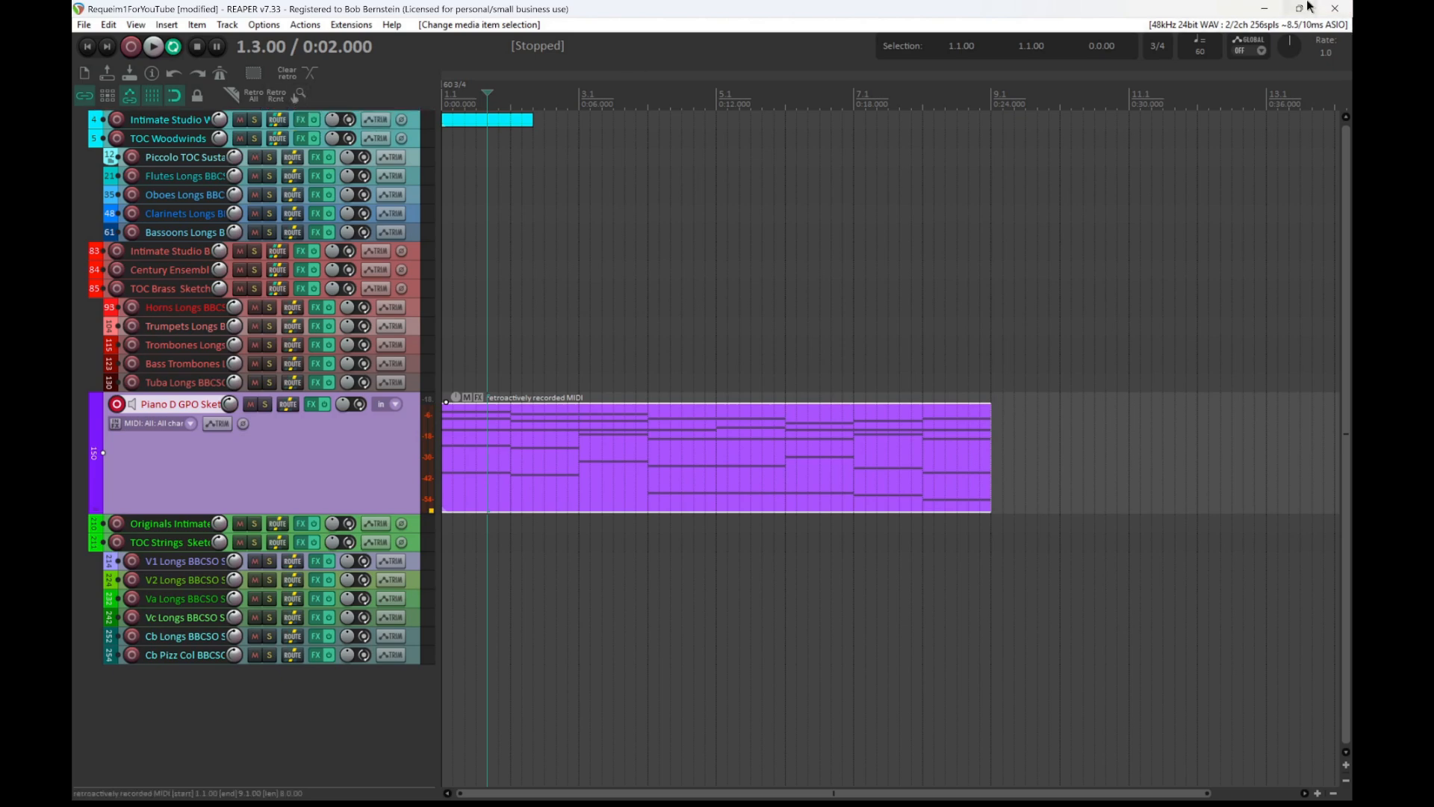
- Open REAPER's Actions list and switch its section to MIDI Editor
{"action": "key", "text": "question"}
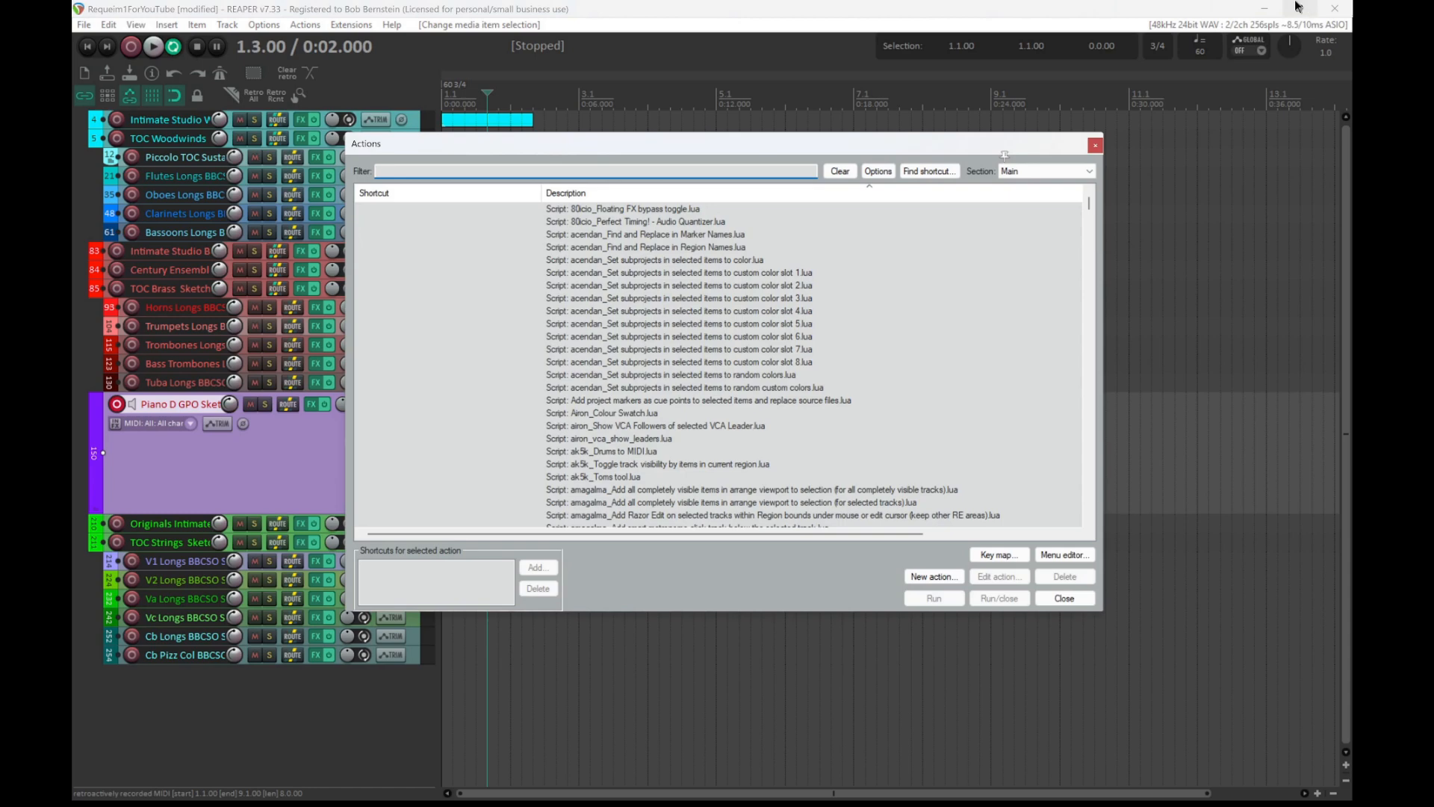
{"action": "left_click", "coordinate": [1036, 174]}
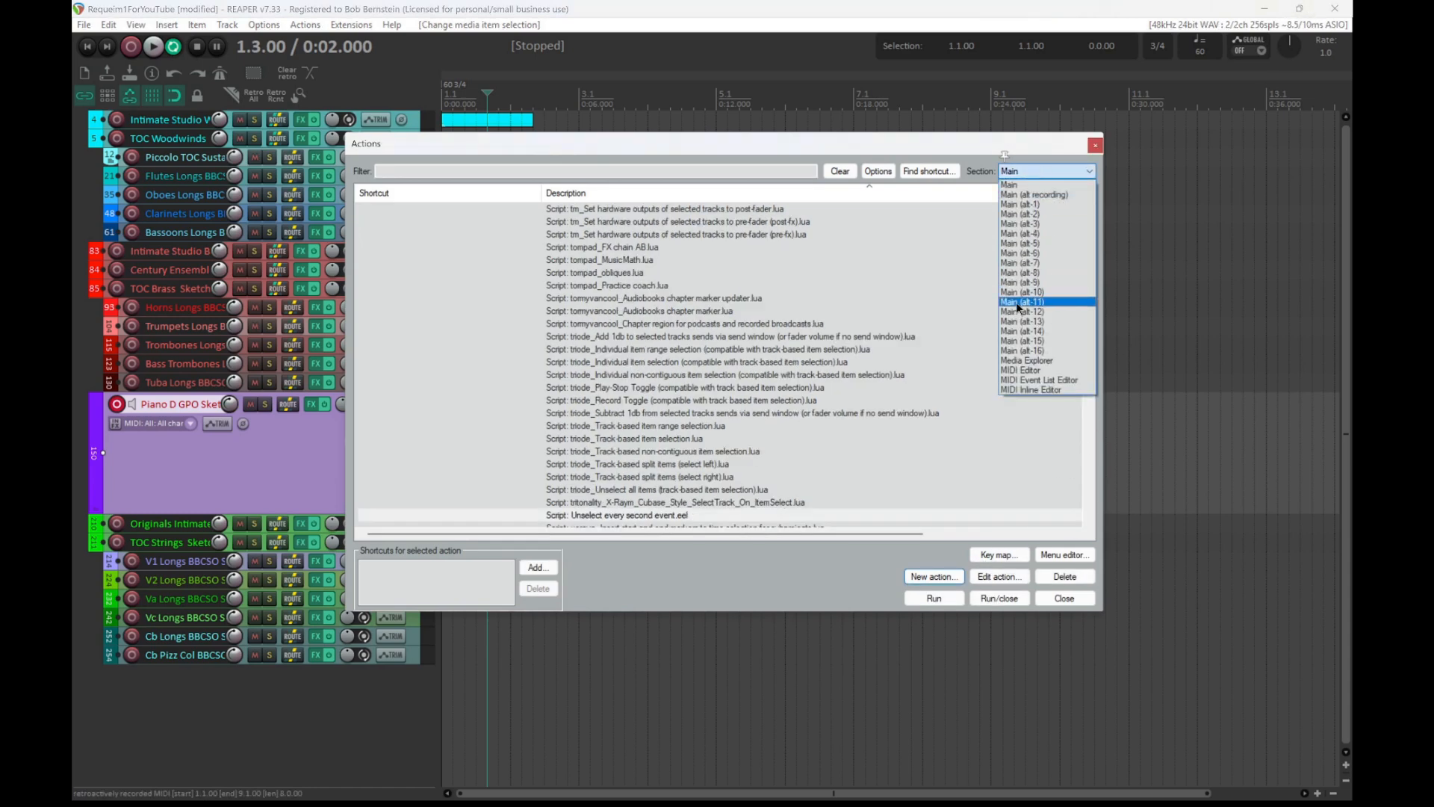
{"action": "left_click", "coordinate": [1022, 370]}
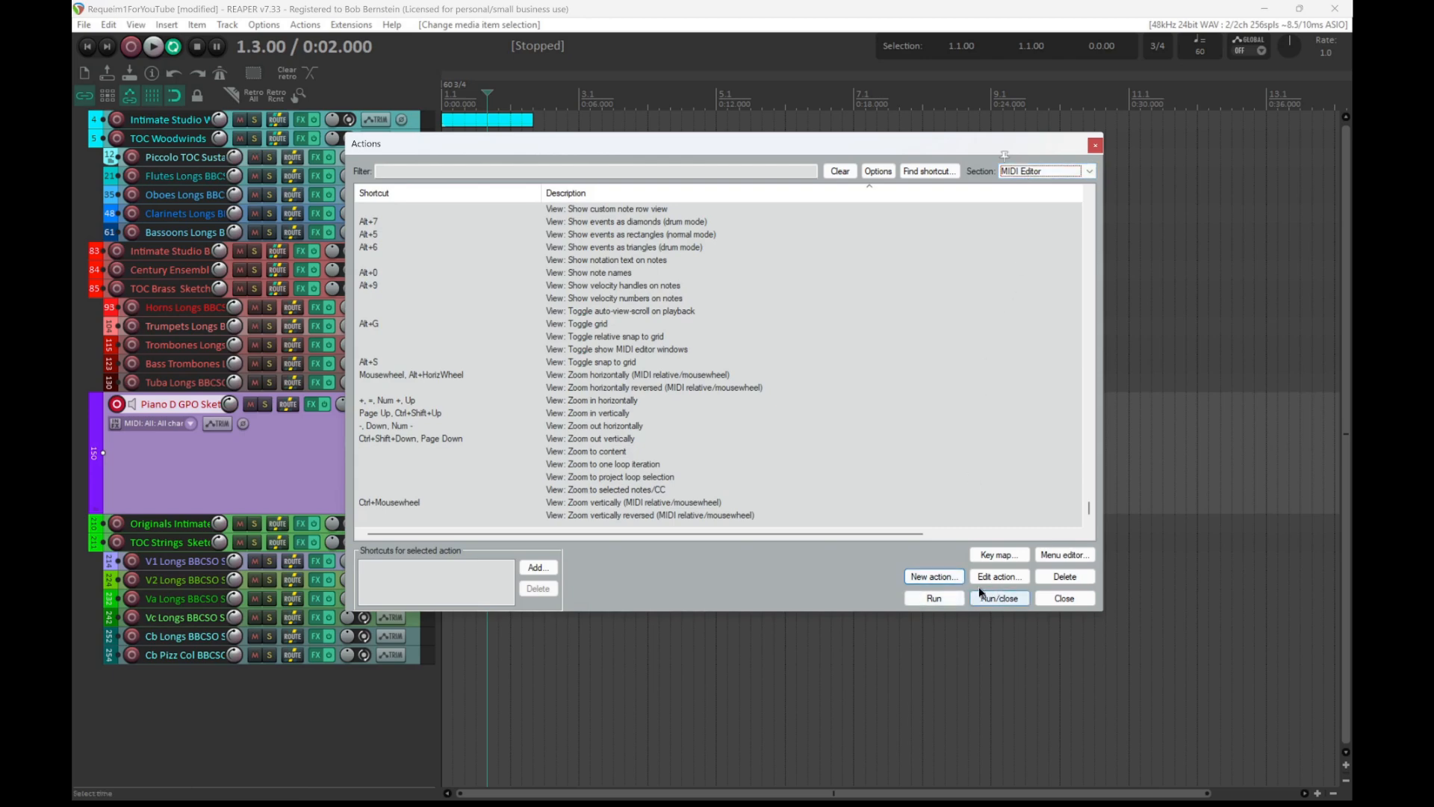
- Load all six EEL files from the Scripts\MIDI folder as ReaScripts and close the Actions list
{"action": "left_click", "coordinate": [956, 581]}
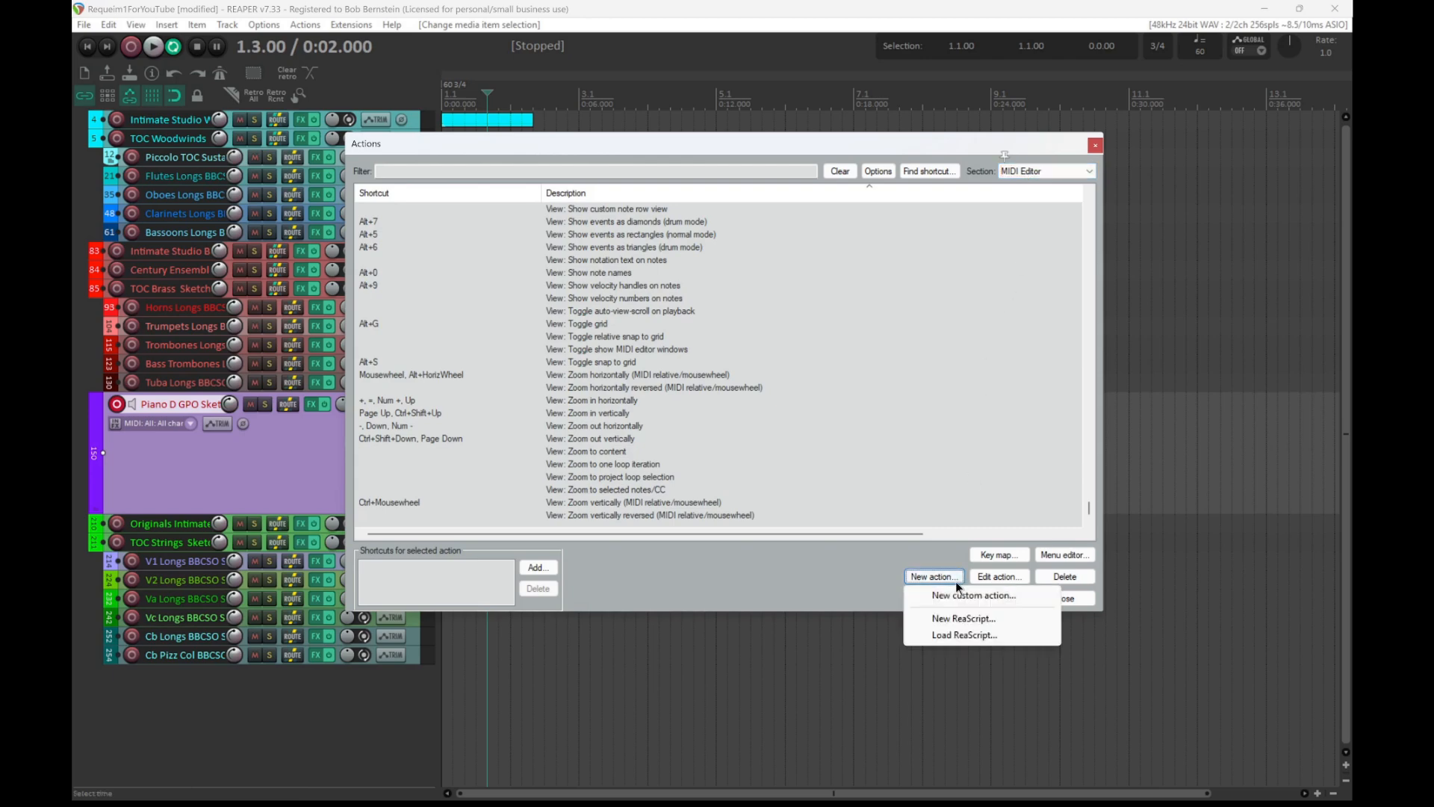
{"action": "left_click", "coordinate": [987, 630]}
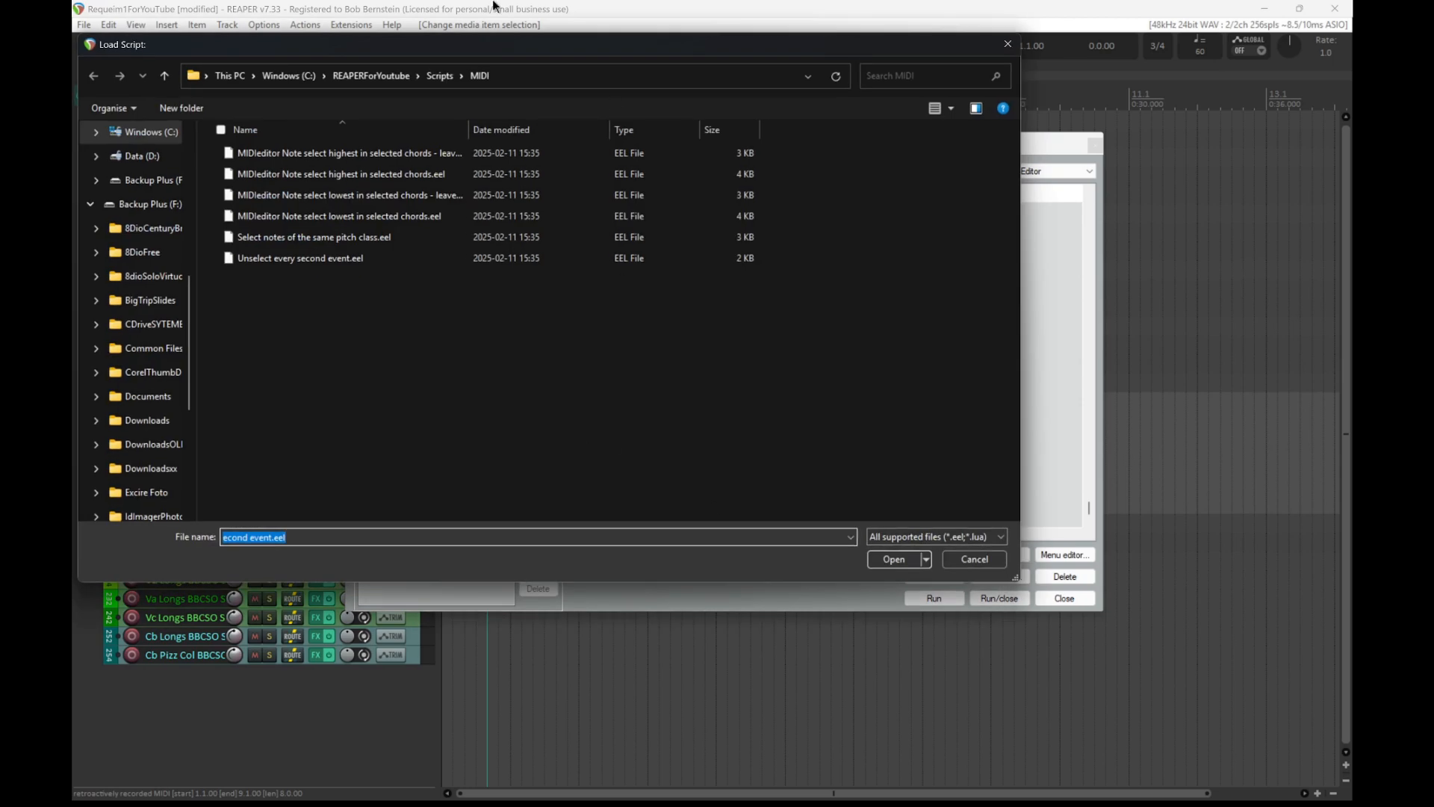
{"action": "left_click", "coordinate": [372, 75]}
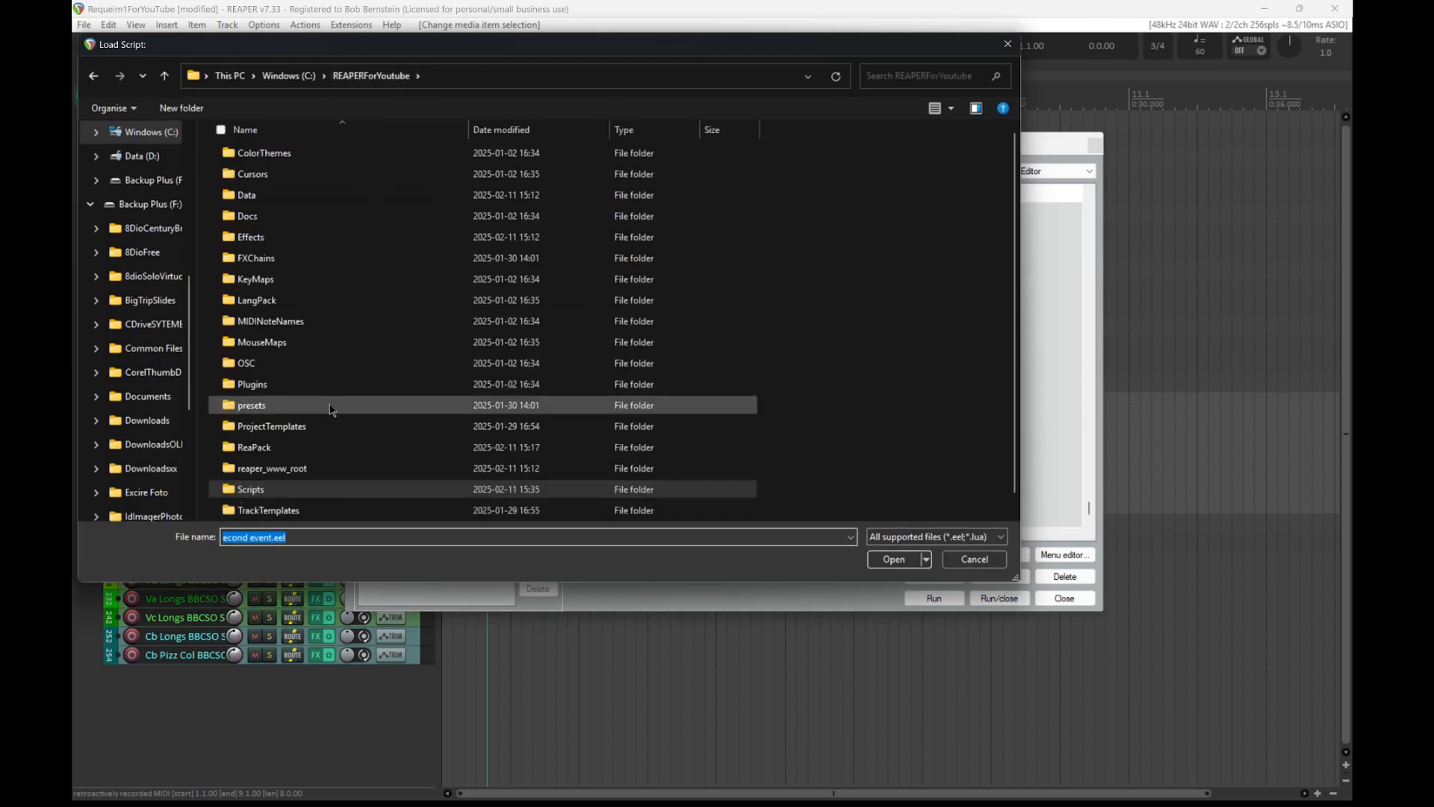
{"action": "double_click", "coordinate": [272, 489]}
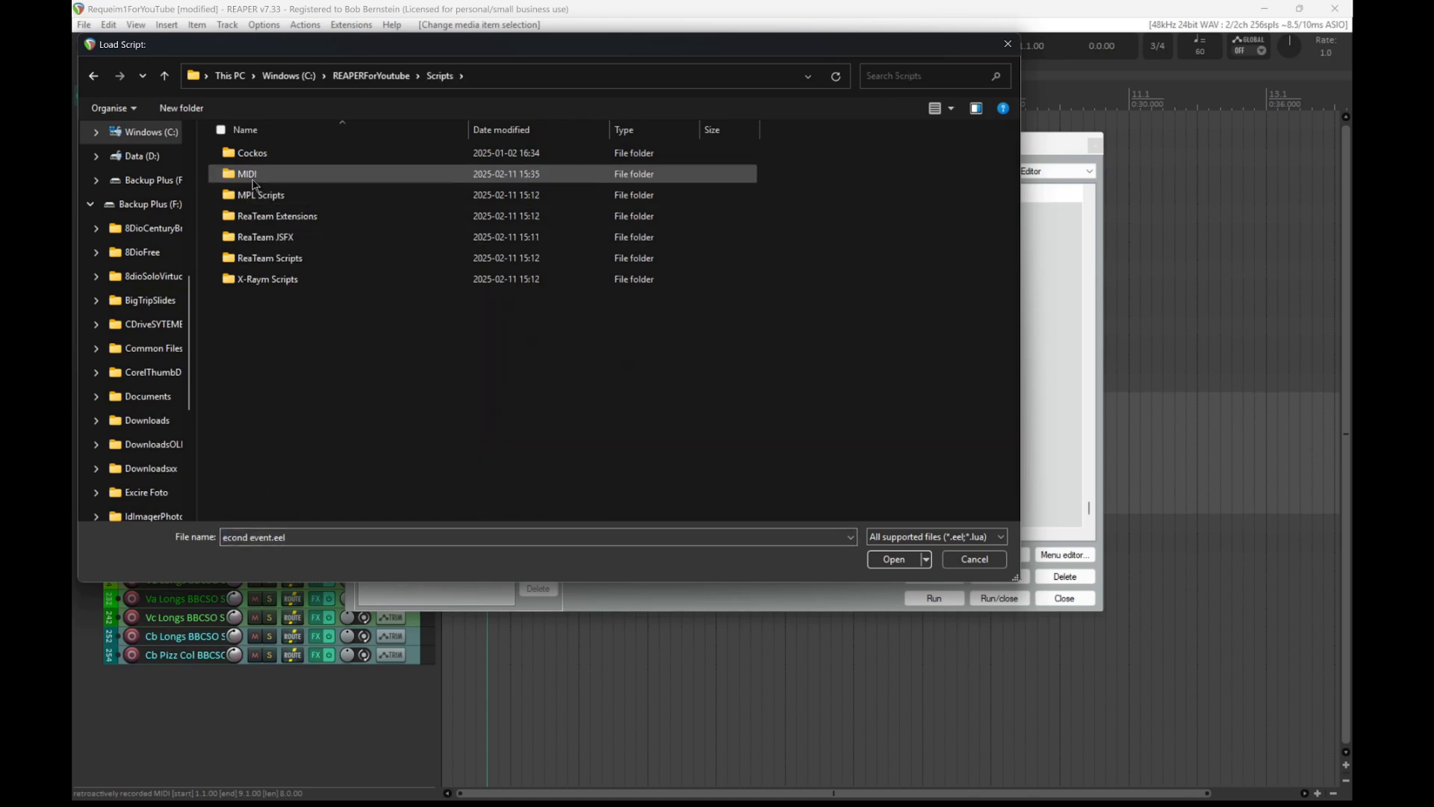
{"action": "double_click", "coordinate": [253, 179]}
{"action": "left_click", "coordinate": [269, 158]}
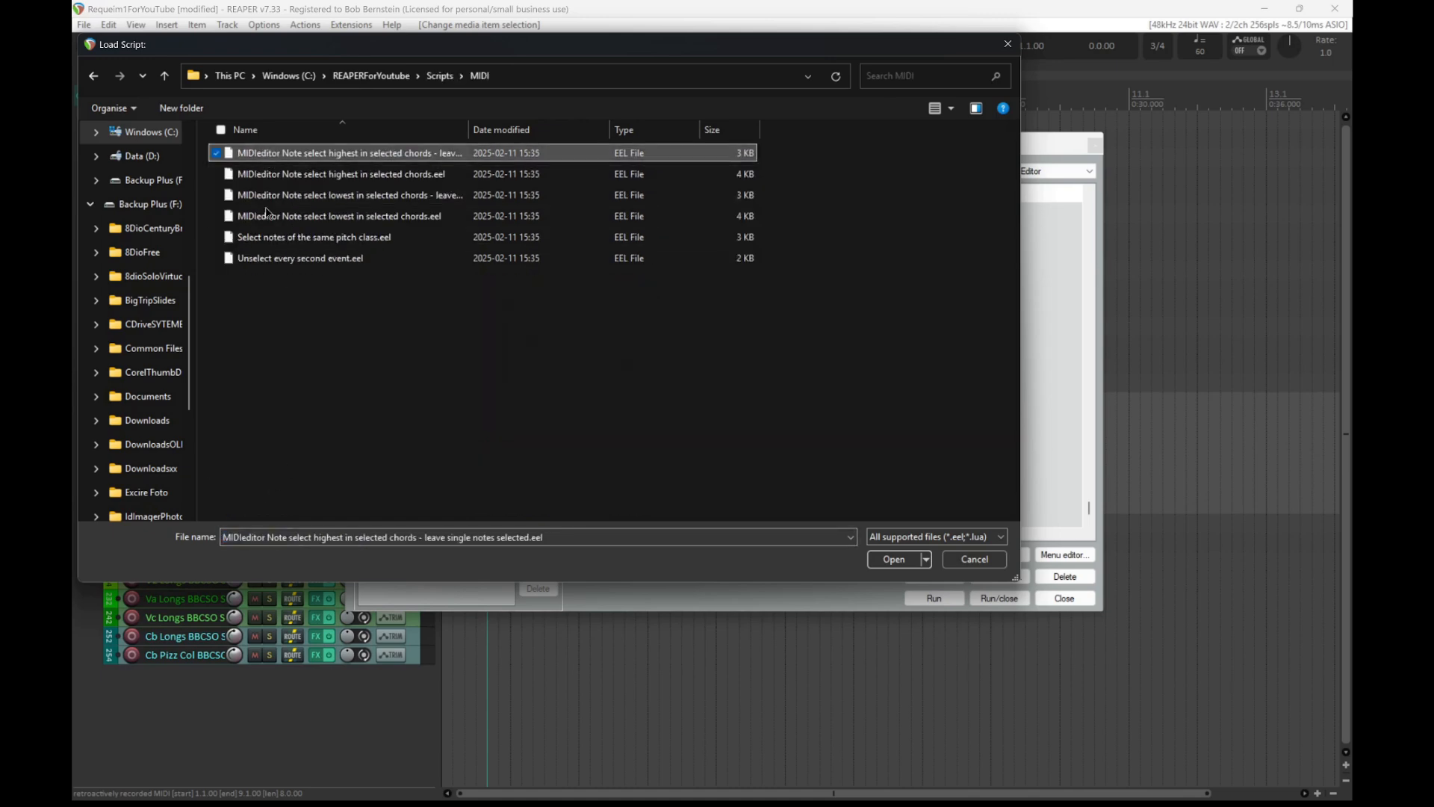
{"action": "left_click", "coordinate": [268, 258], "text": "shift"}
{"action": "left_click", "coordinate": [896, 558]}
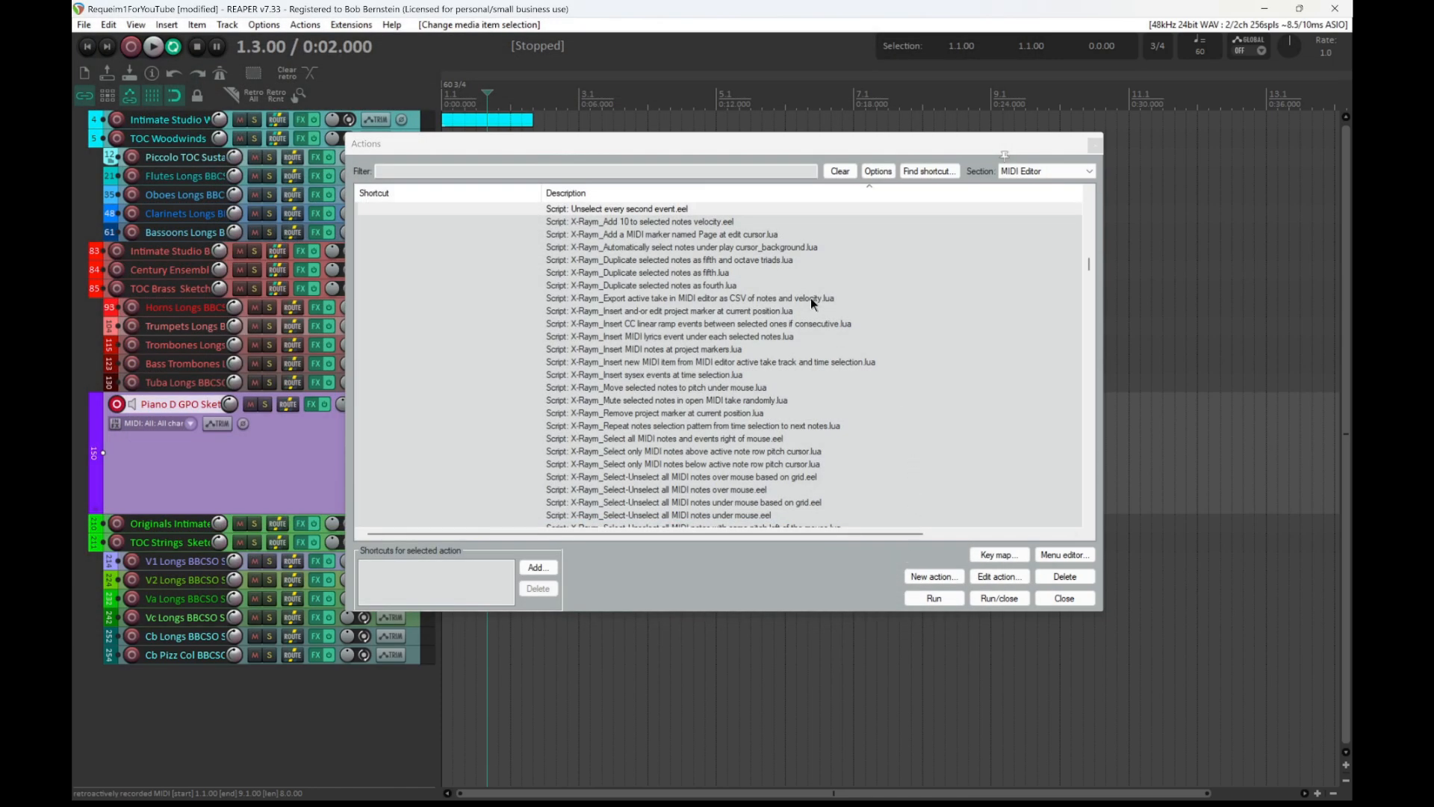
{"action": "left_click", "coordinate": [1078, 598]}
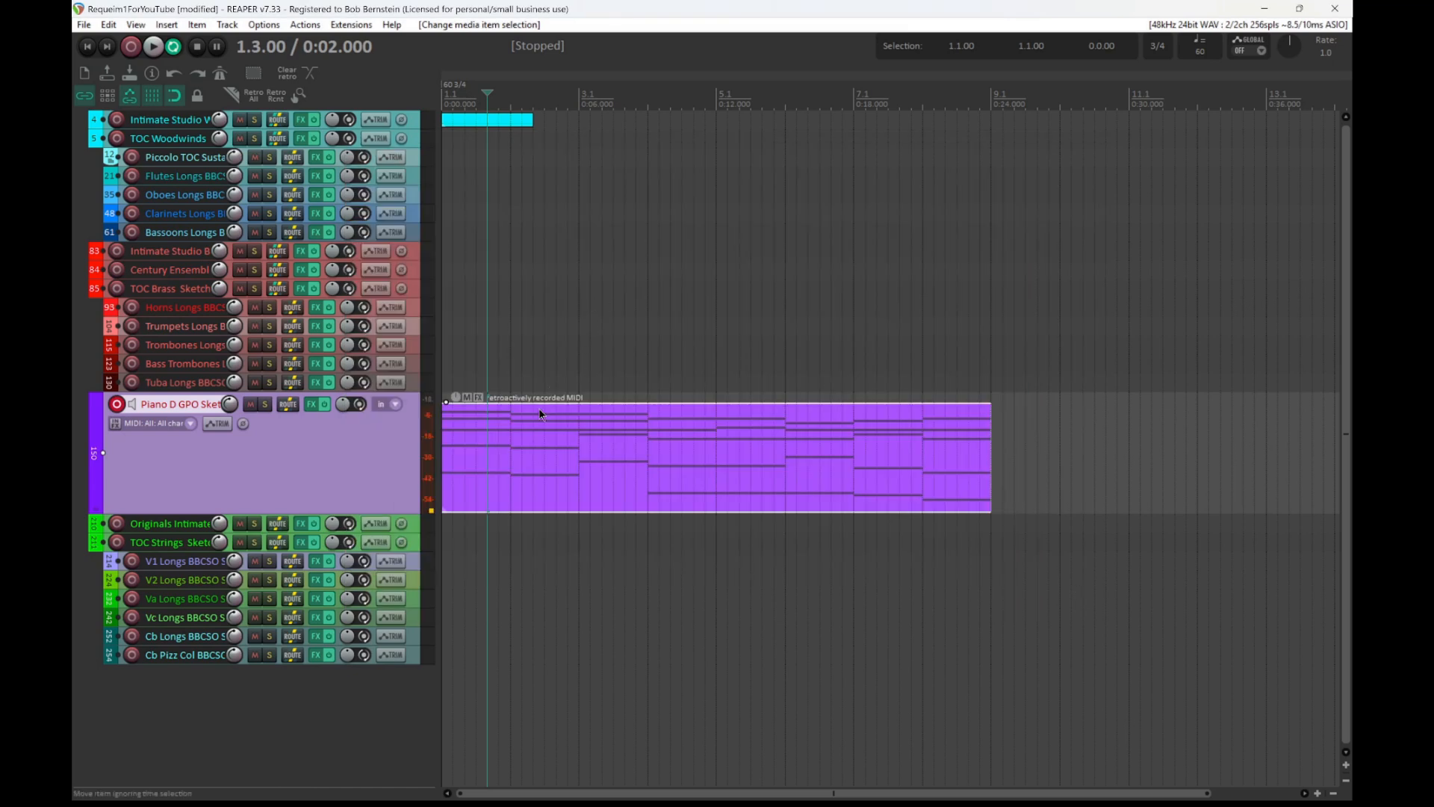
- Open the piano track's recorded MIDI item in the MIDI editor and open the customization of its piano roll toolbar
{"action": "double_click", "coordinate": [514, 431]}
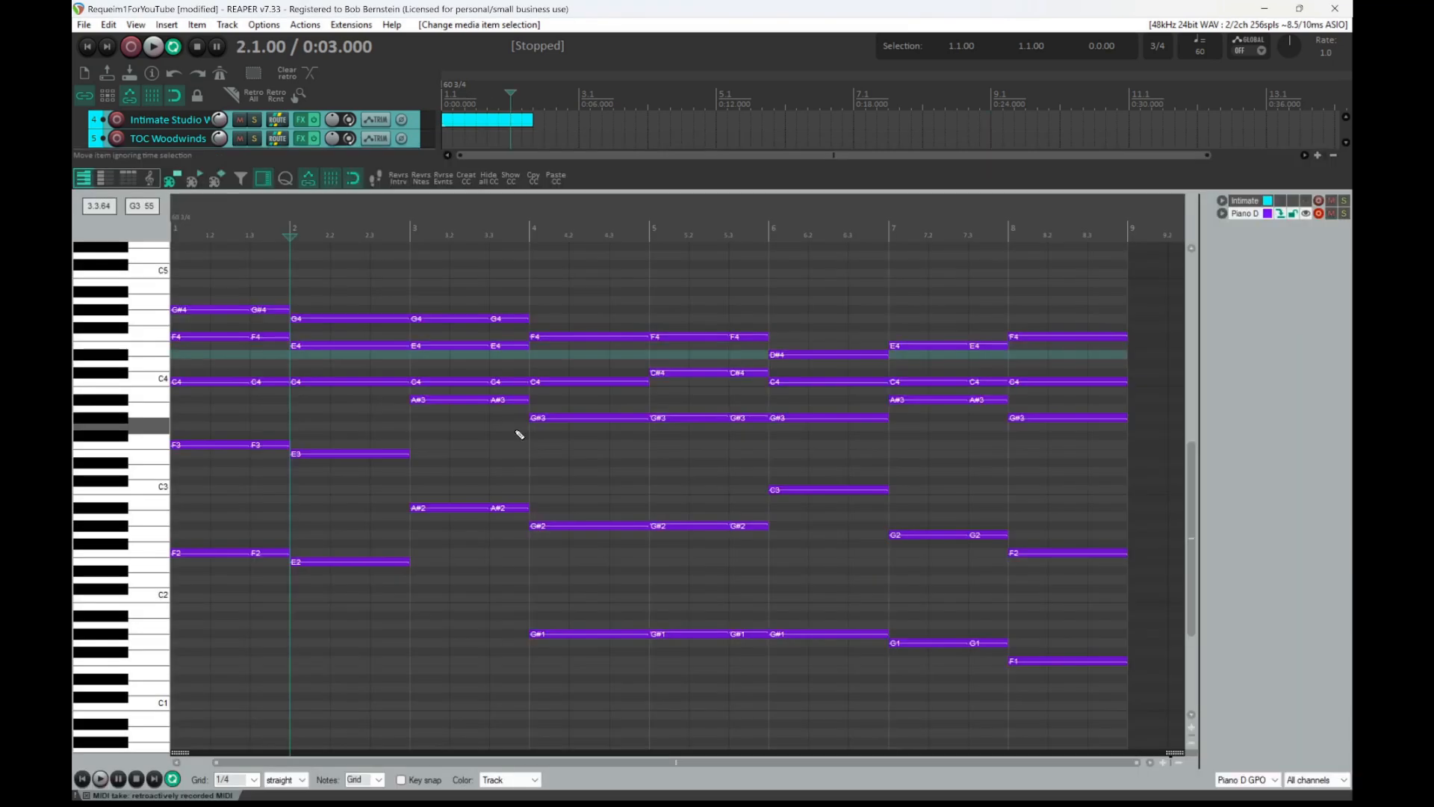
{"action": "right_click", "coordinate": [587, 174]}
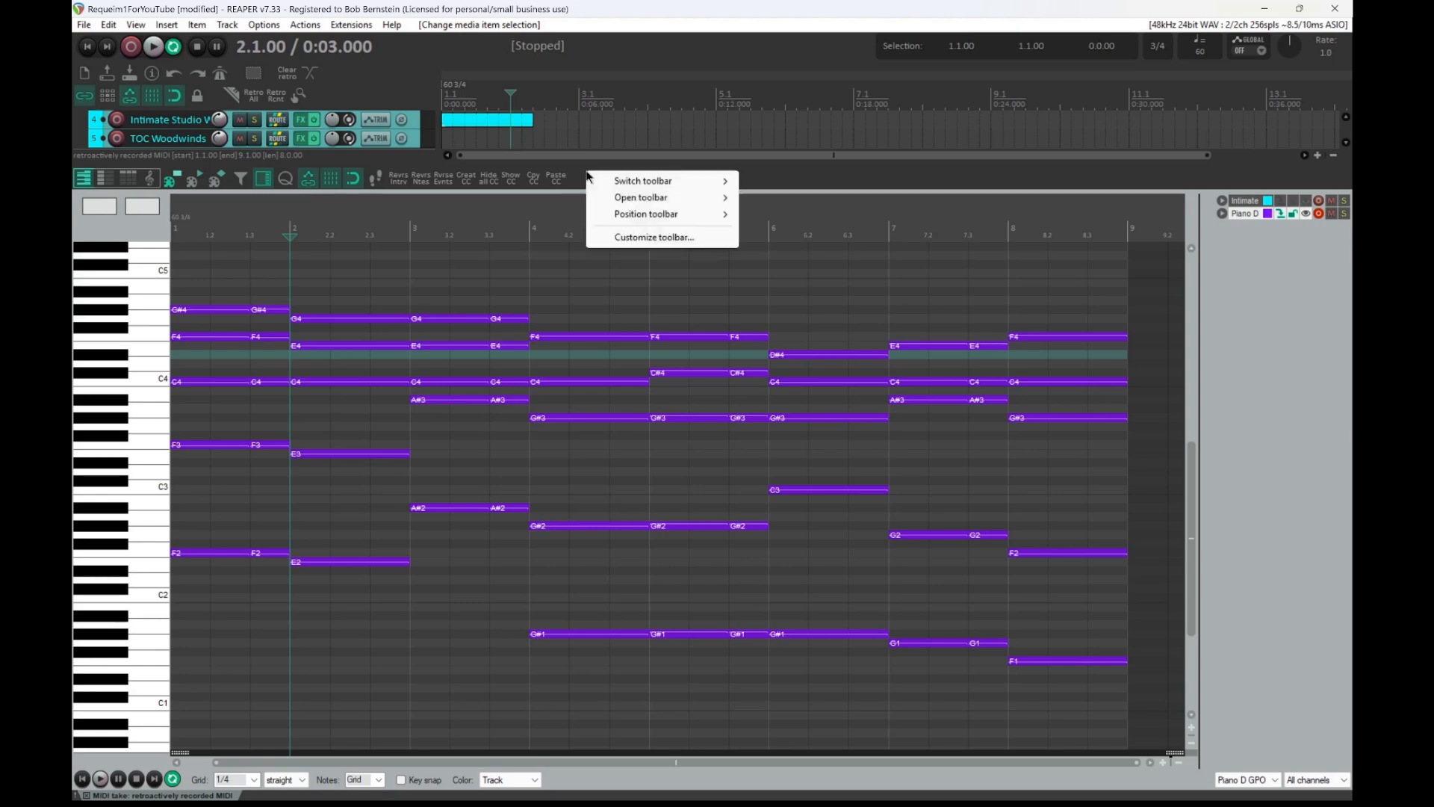
{"action": "left_click", "coordinate": [624, 237]}
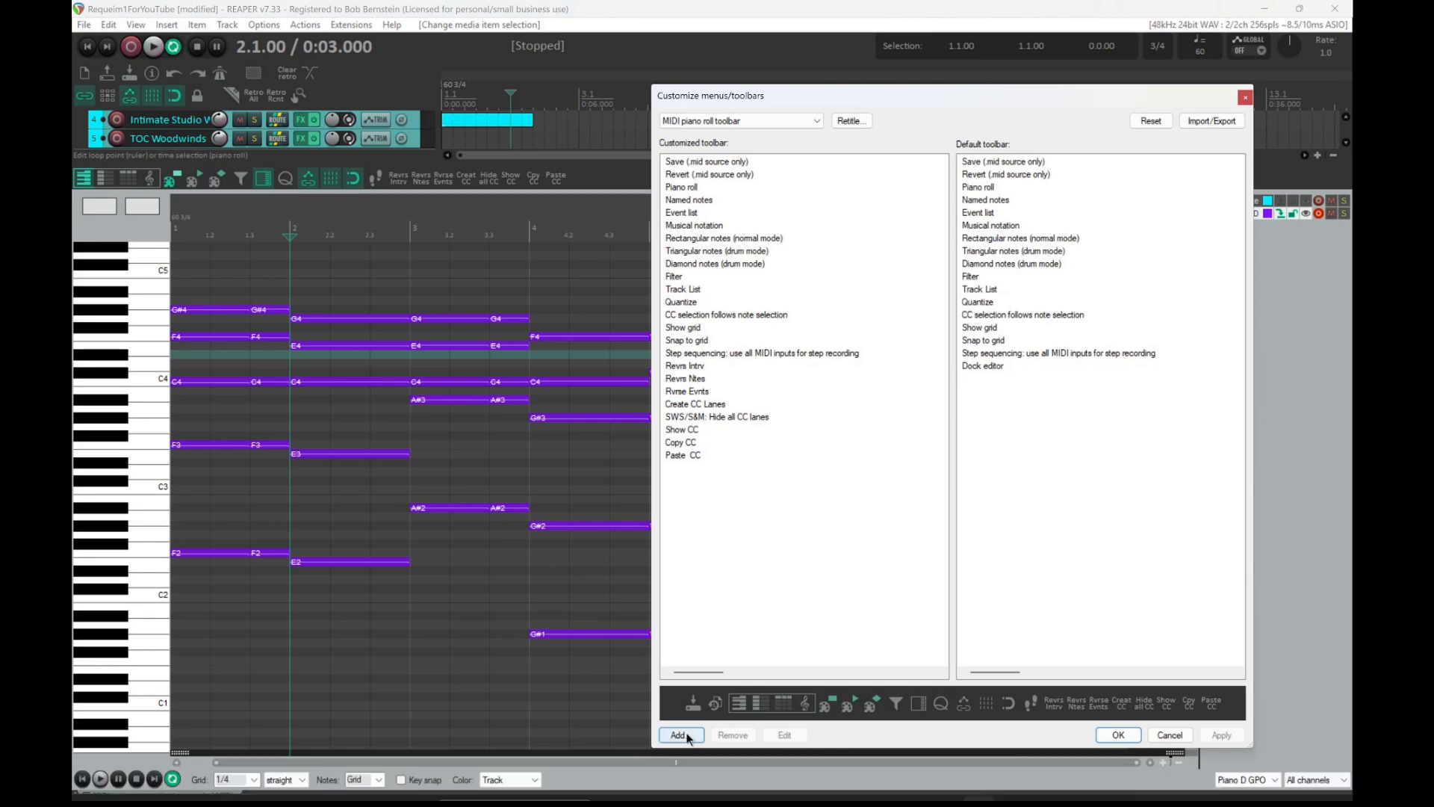
- Add both "MIDIeditor Note select highest in selected chords" scripts, including the "leave single notes selected" variant, to the MIDI piano roll toolbar
{"action": "left_click", "coordinate": [680, 734]}
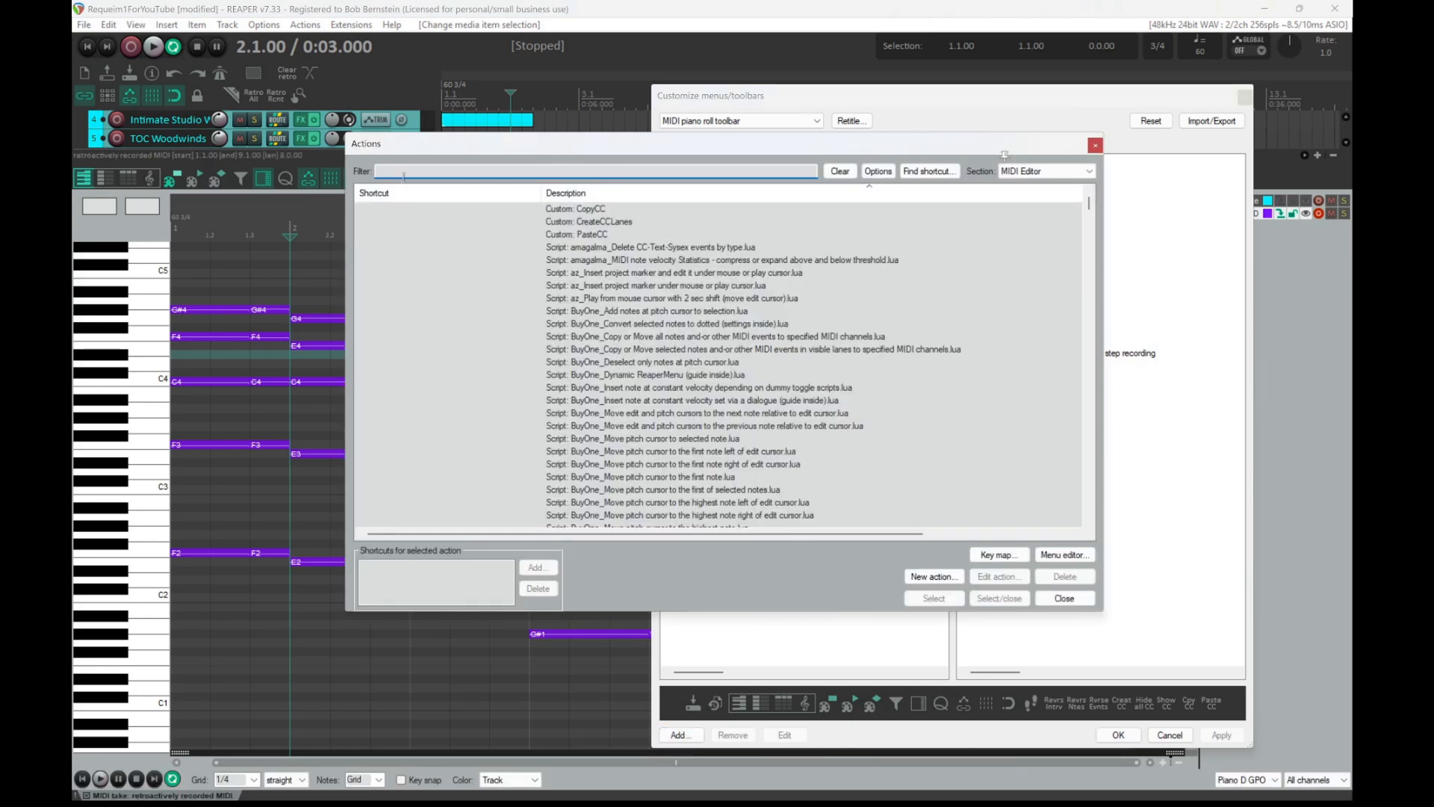
{"action": "type", "text": "select h"}
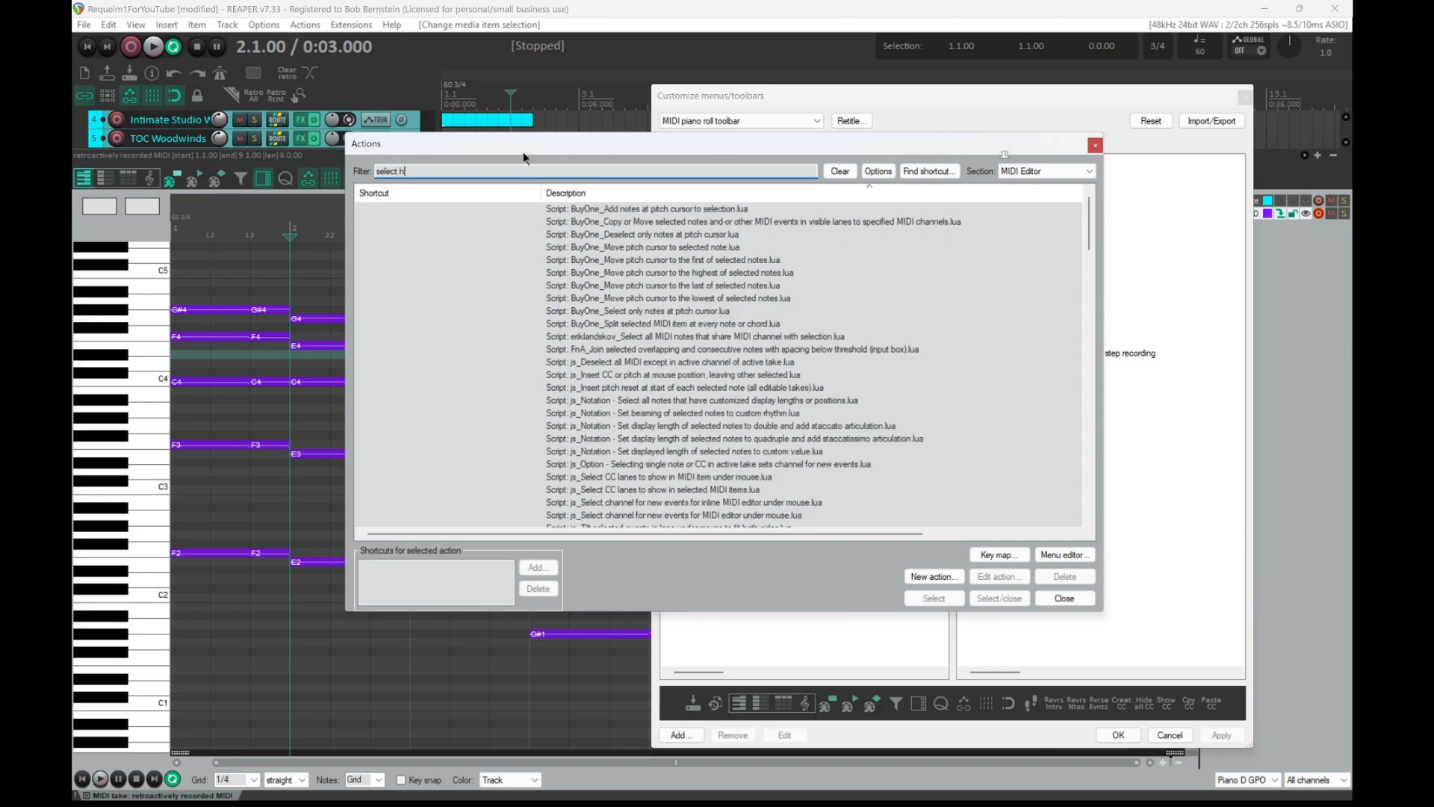
{"action": "type", "text": "ighest"}
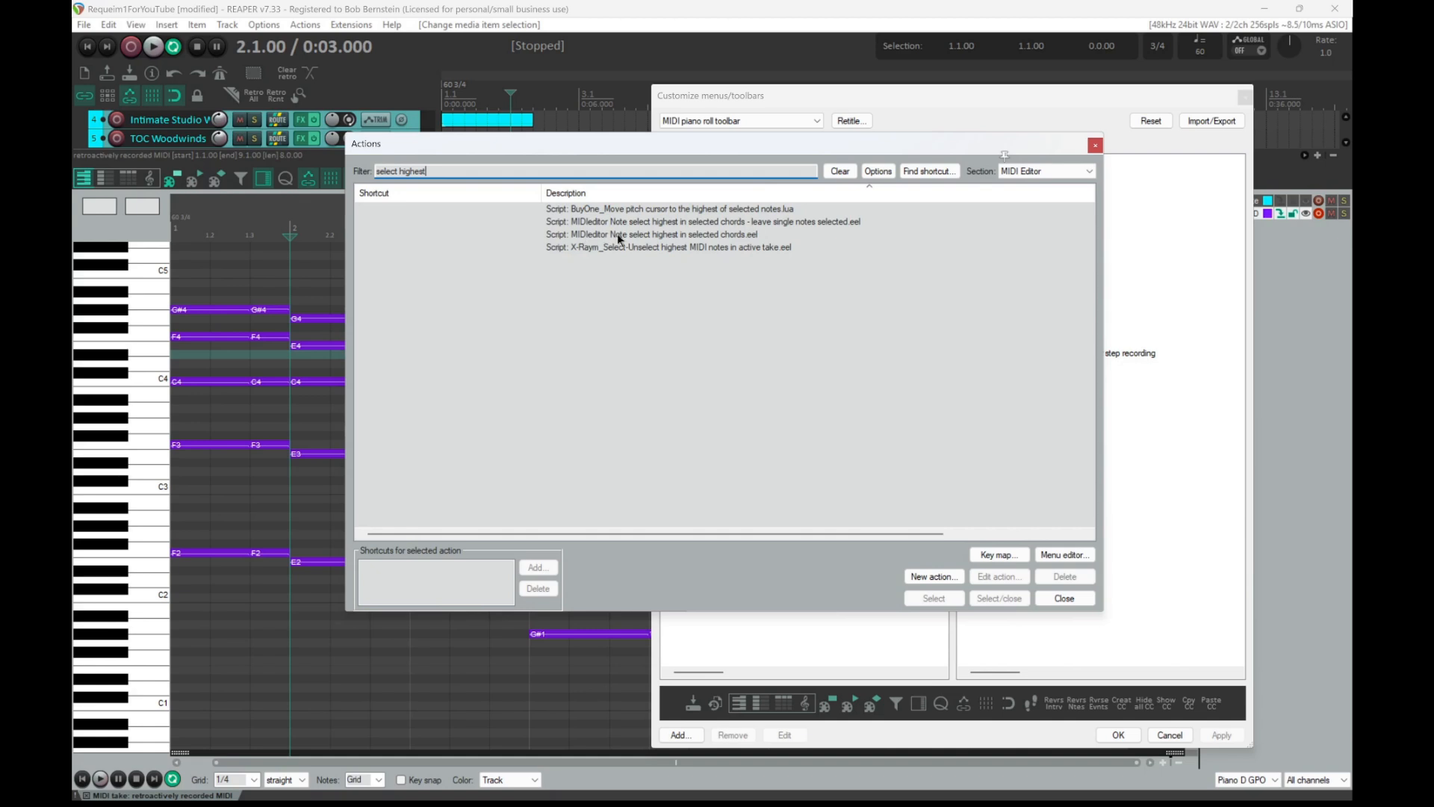
{"action": "left_click", "coordinate": [665, 236]}
{"action": "left_click", "coordinate": [663, 224], "text": "shift"}
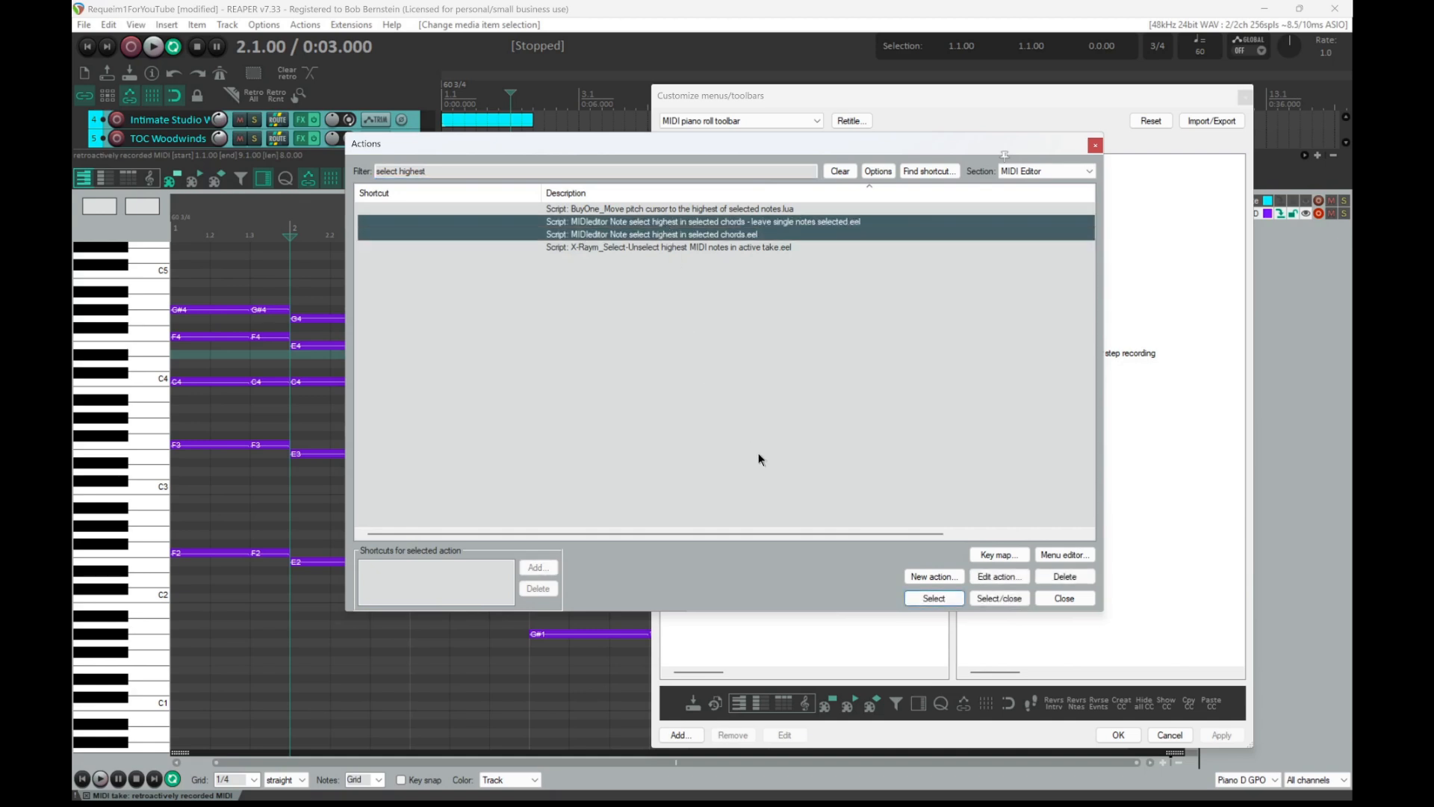
{"action": "left_click", "coordinate": [931, 598]}
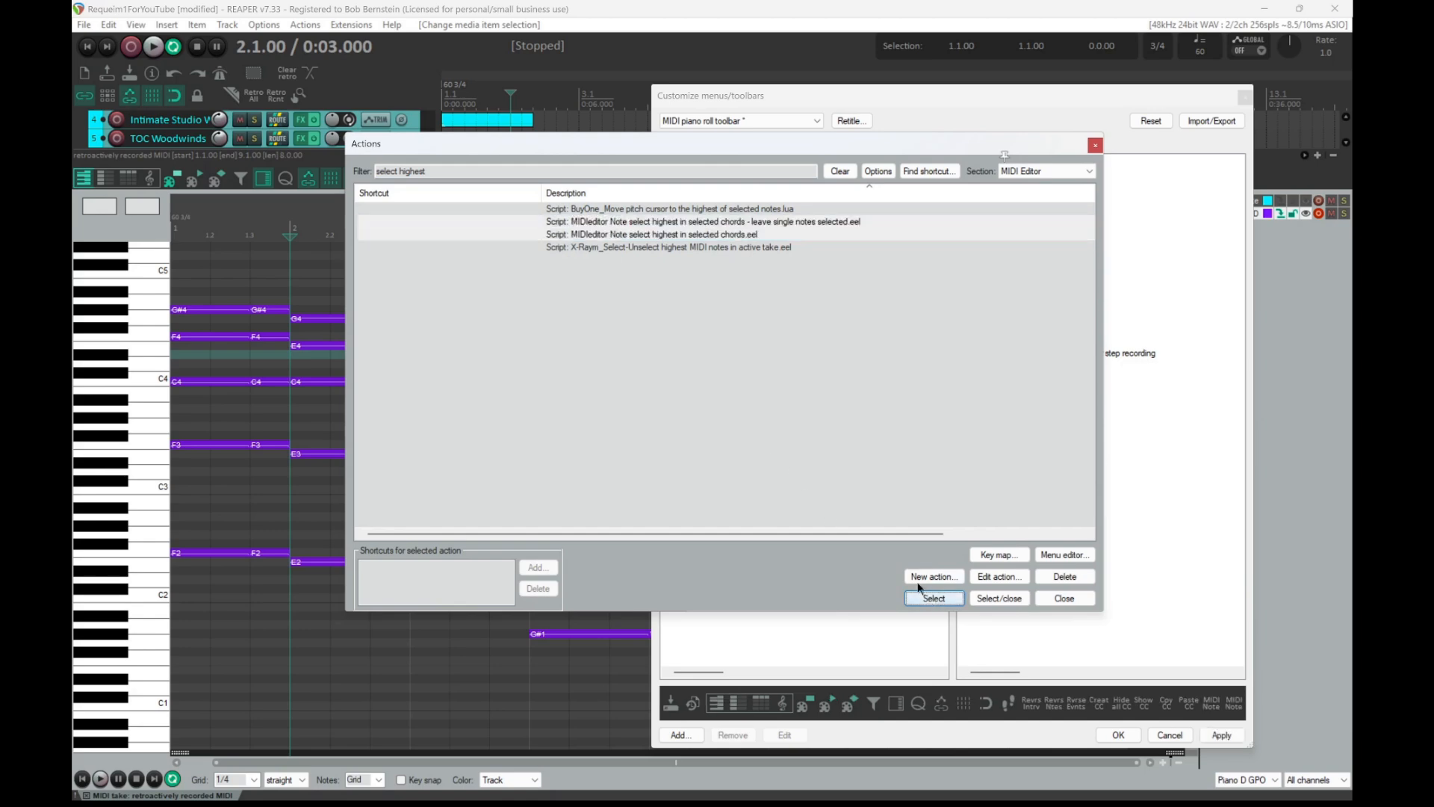
- Find the mute actions and add "Edit: Mute events (toggle)" and "Edit: Select all muted notes" to the piano roll toolbar
{"action": "left_click", "coordinate": [436, 172]}
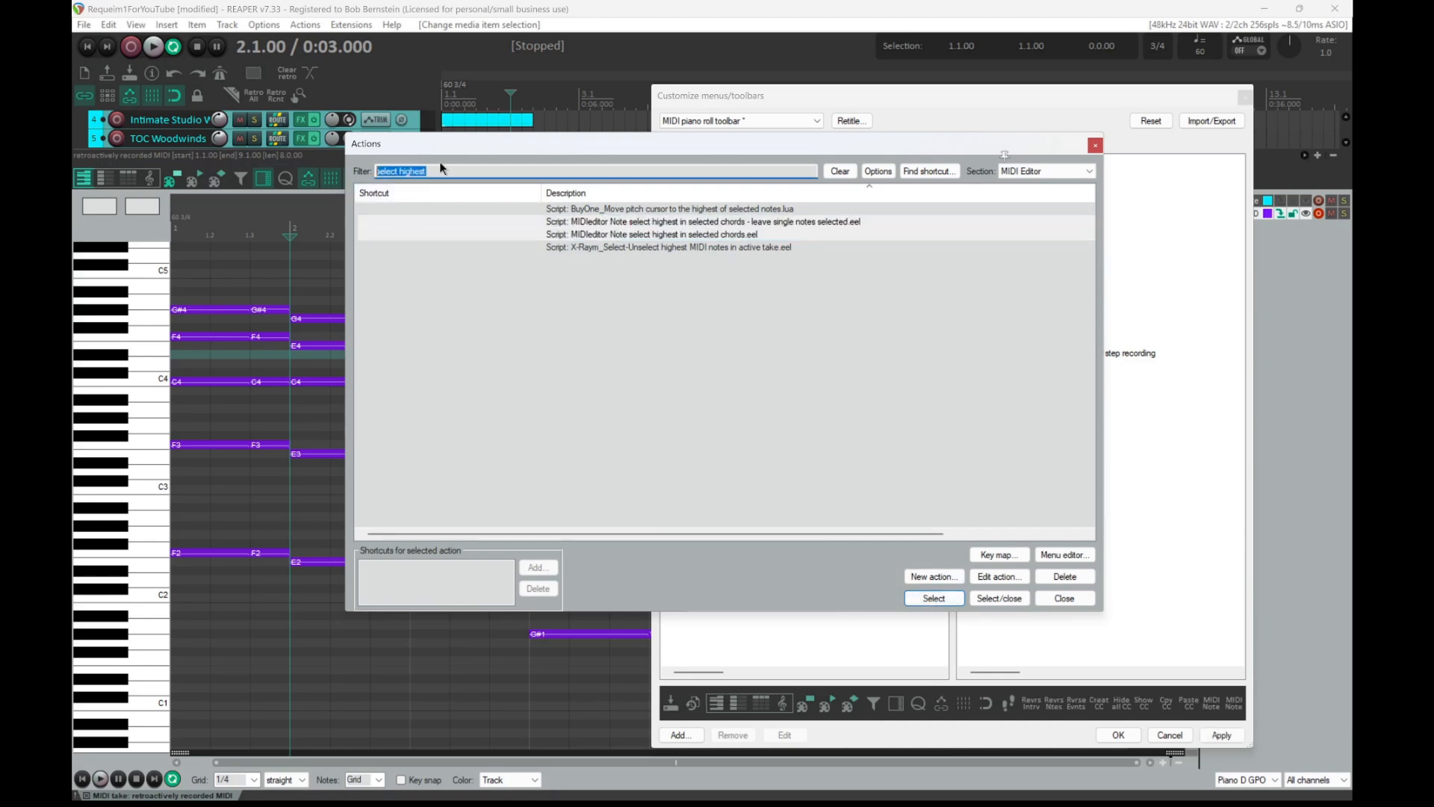
{"action": "type", "text": "mute"}
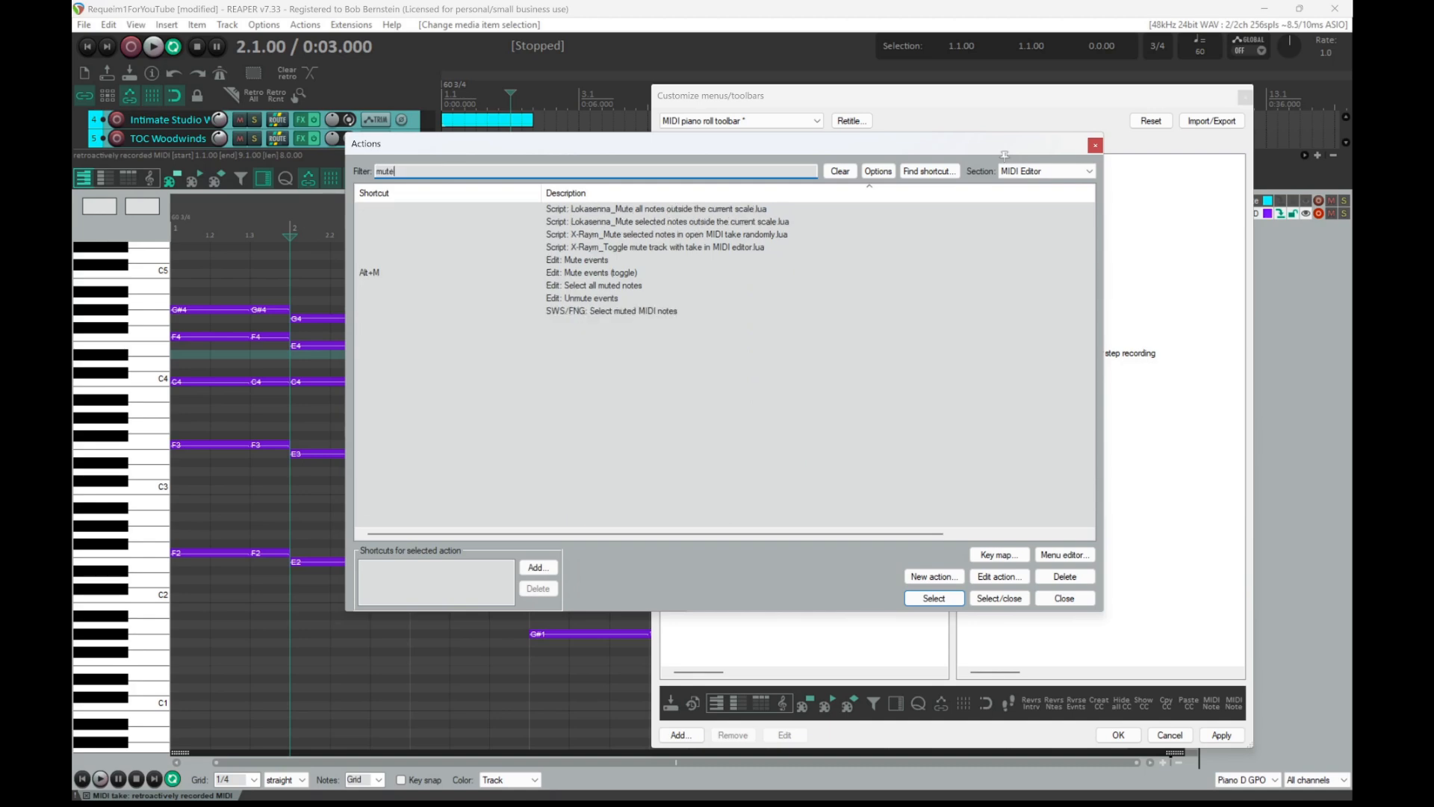
{"action": "type", "text": "e"}
{"action": "key", "text": "BackSpace"}
{"action": "left_click", "coordinate": [589, 273]}
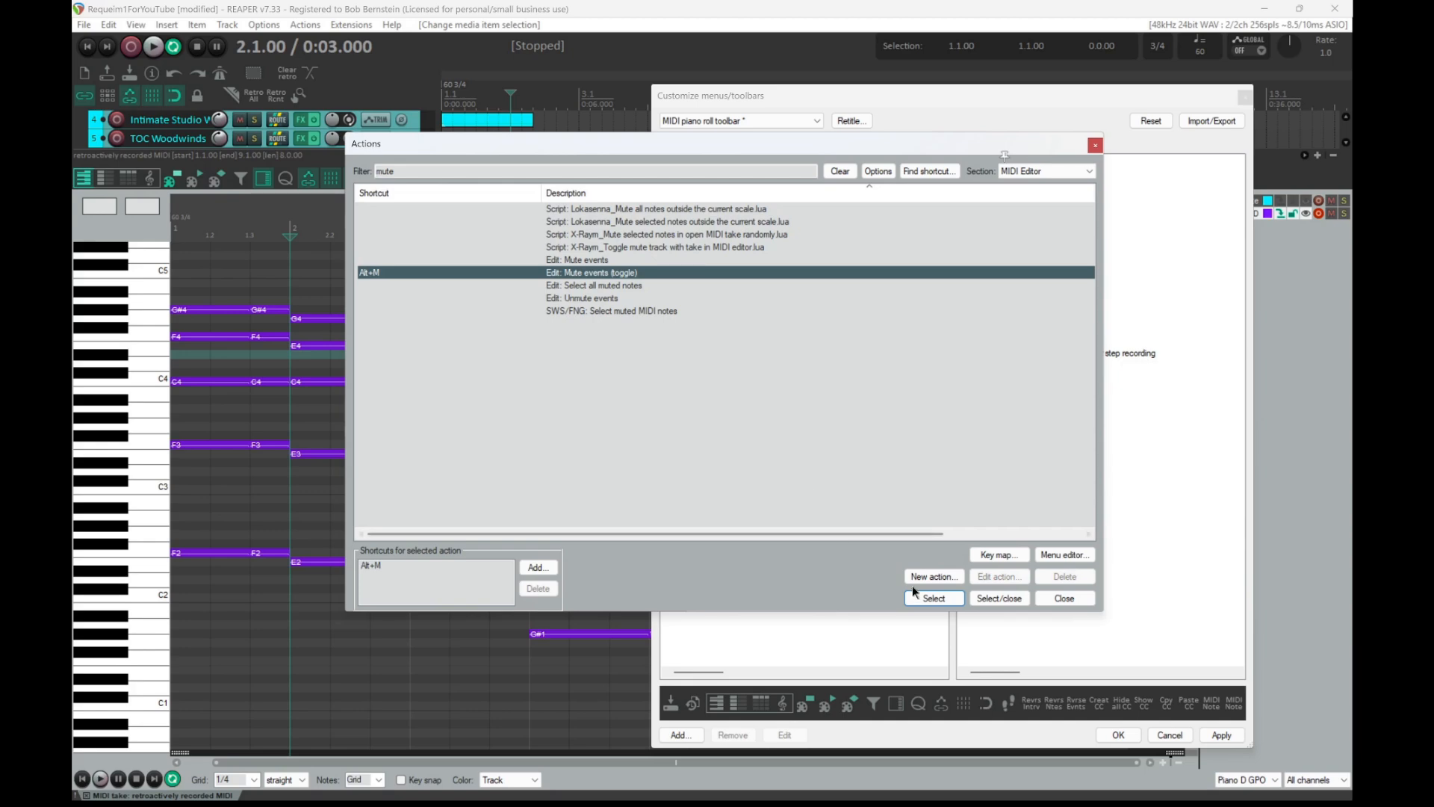
{"action": "left_click", "coordinate": [933, 598]}
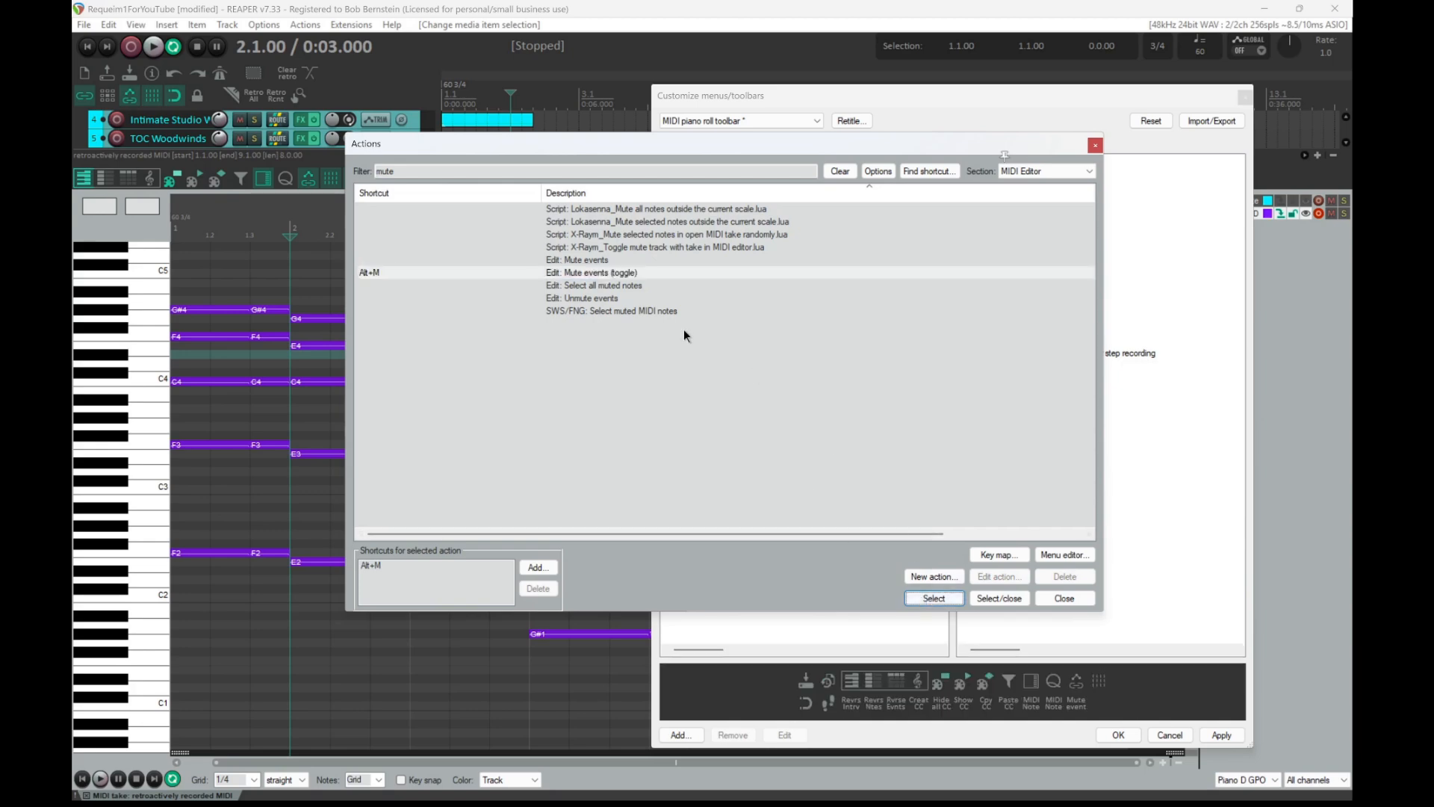
{"action": "left_click", "coordinate": [621, 286]}
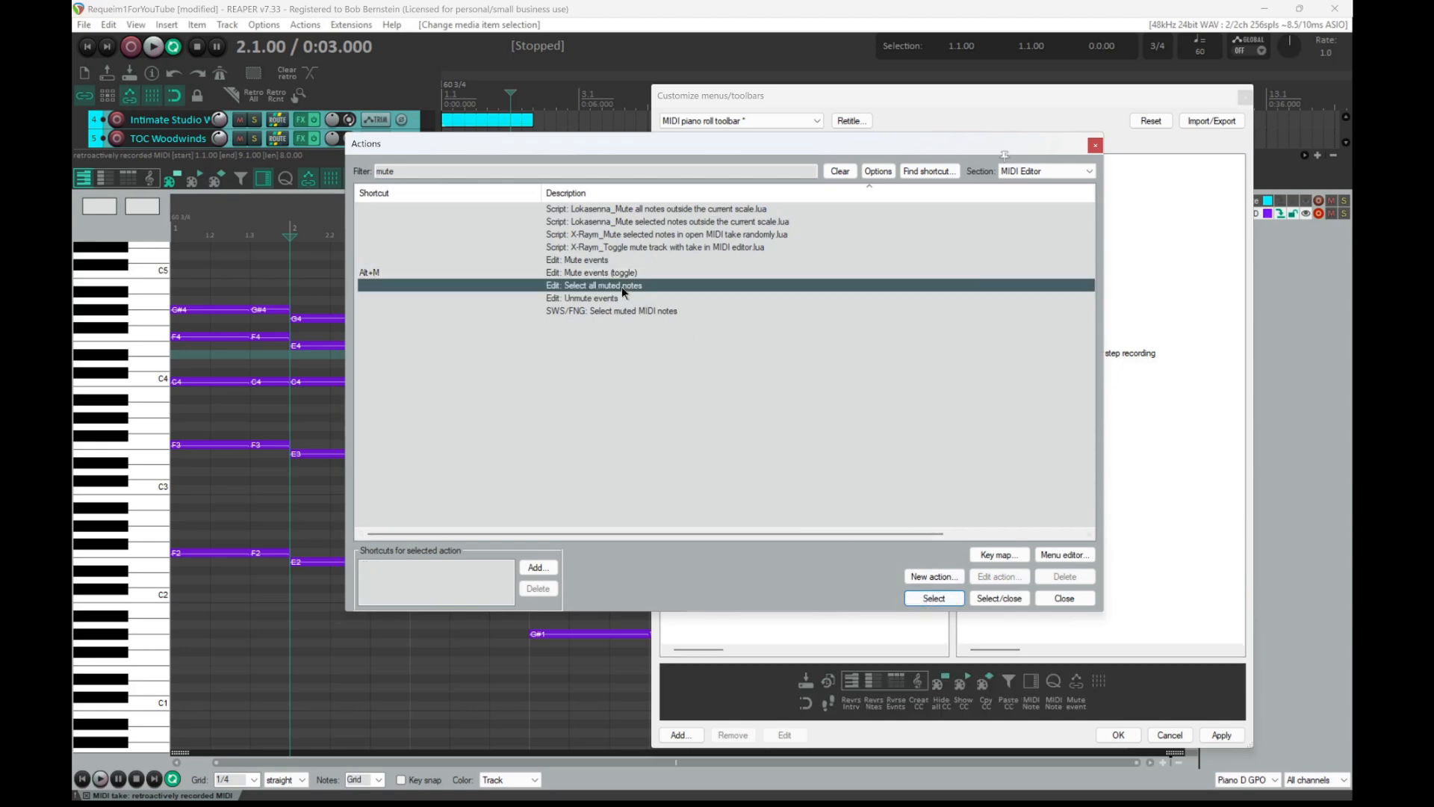
{"action": "left_click", "coordinate": [933, 599]}
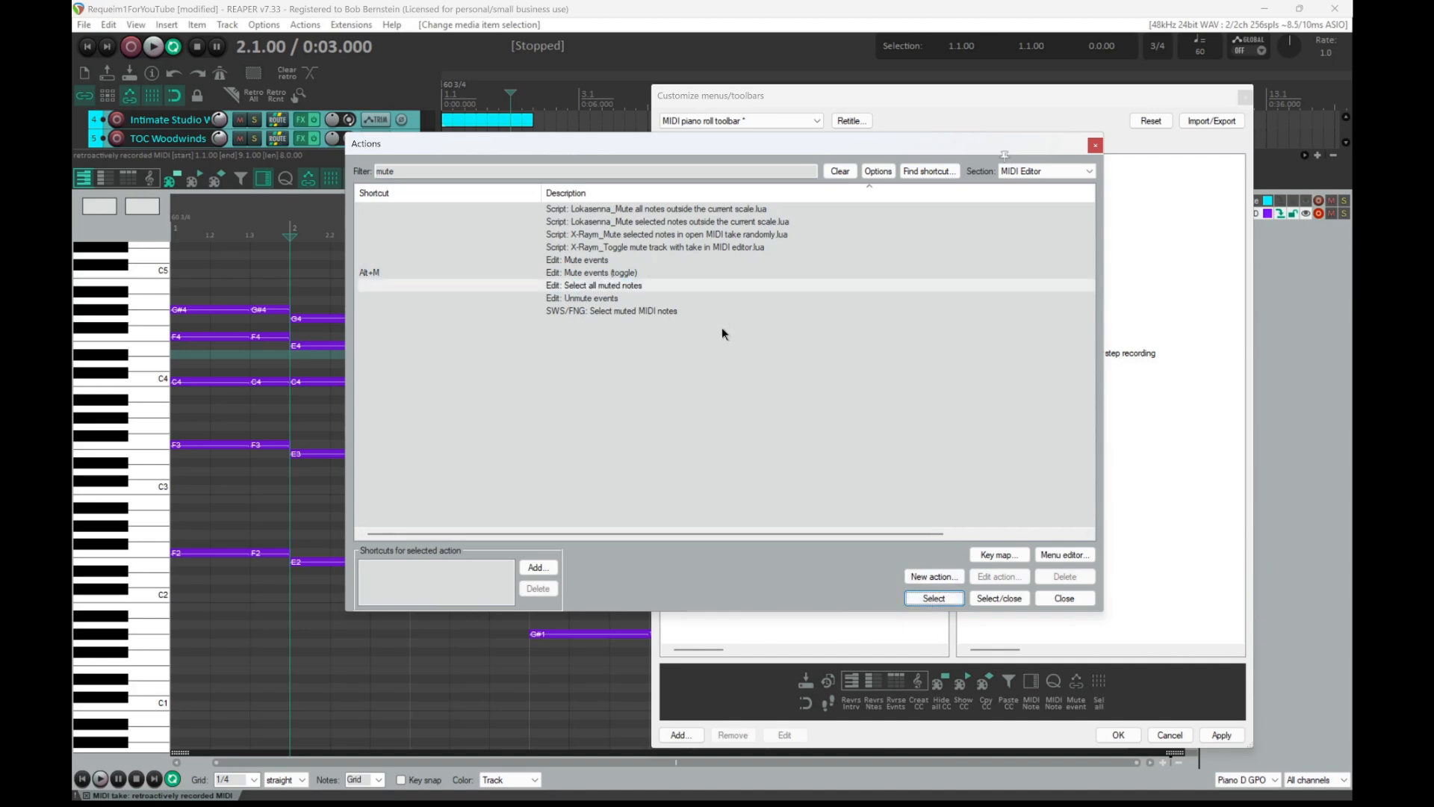
- Filter the actions for "invert" and add "Invert selection" to the piano roll toolbar
{"action": "left_click", "coordinate": [446, 170]}
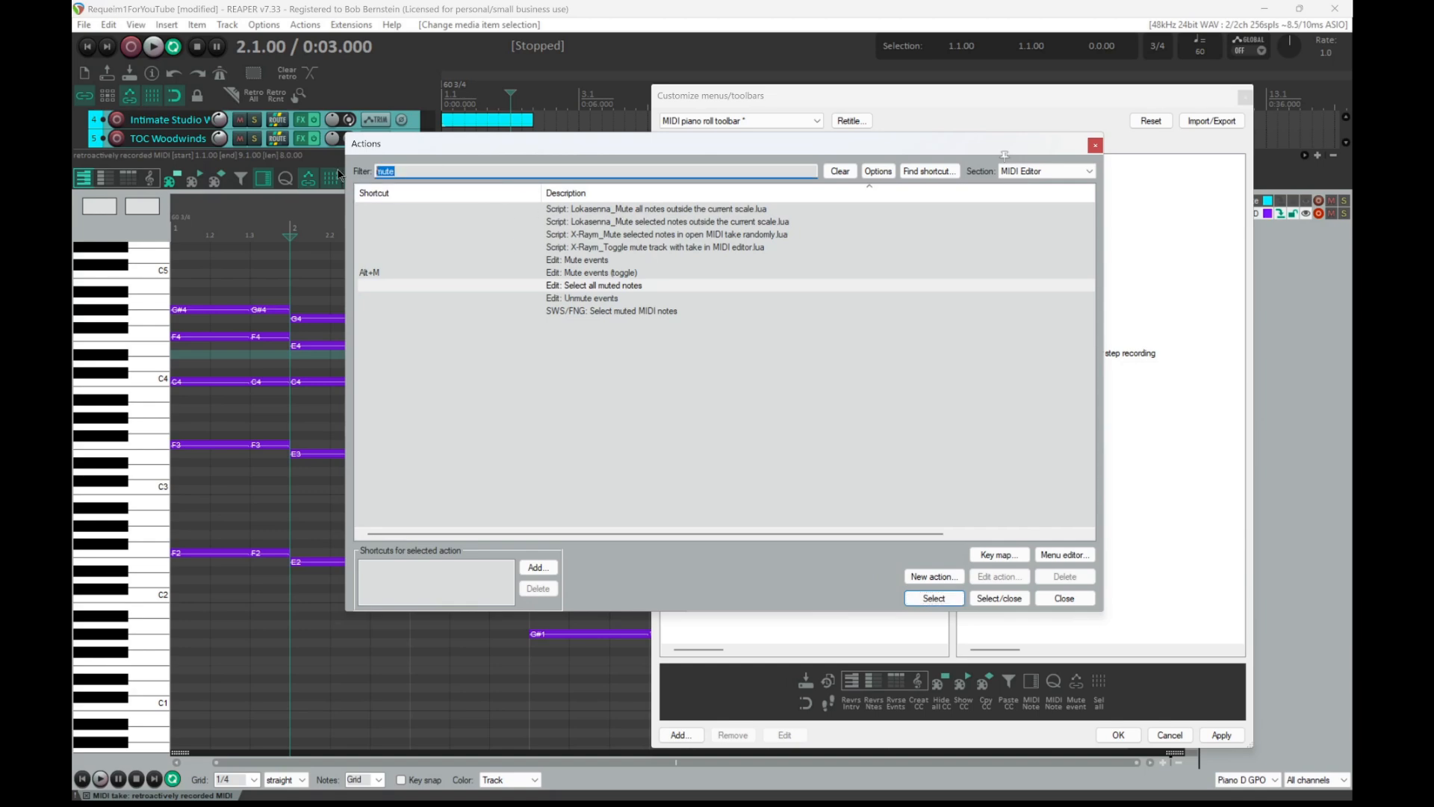
{"action": "type", "text": "i"}
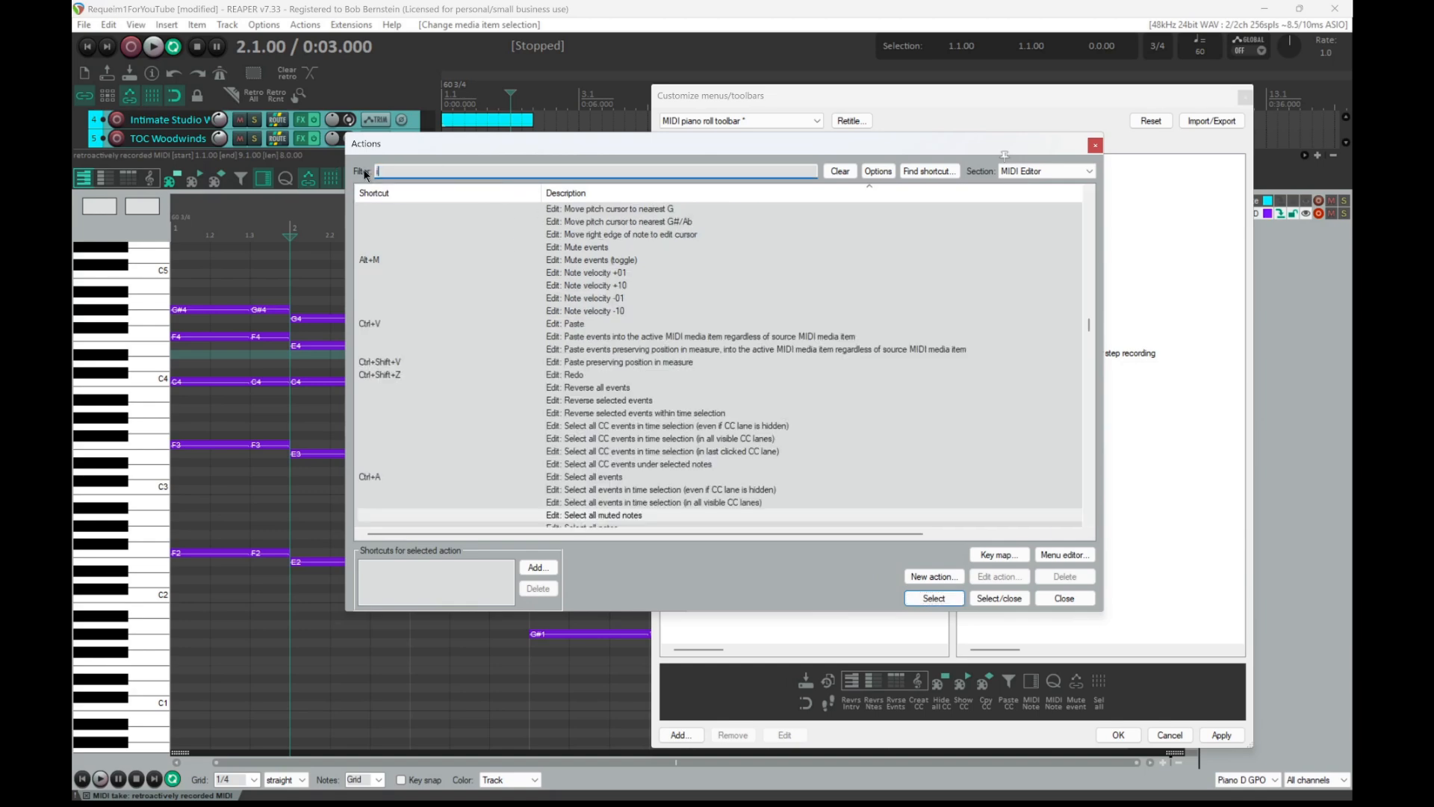
{"action": "type", "text": "nvert"}
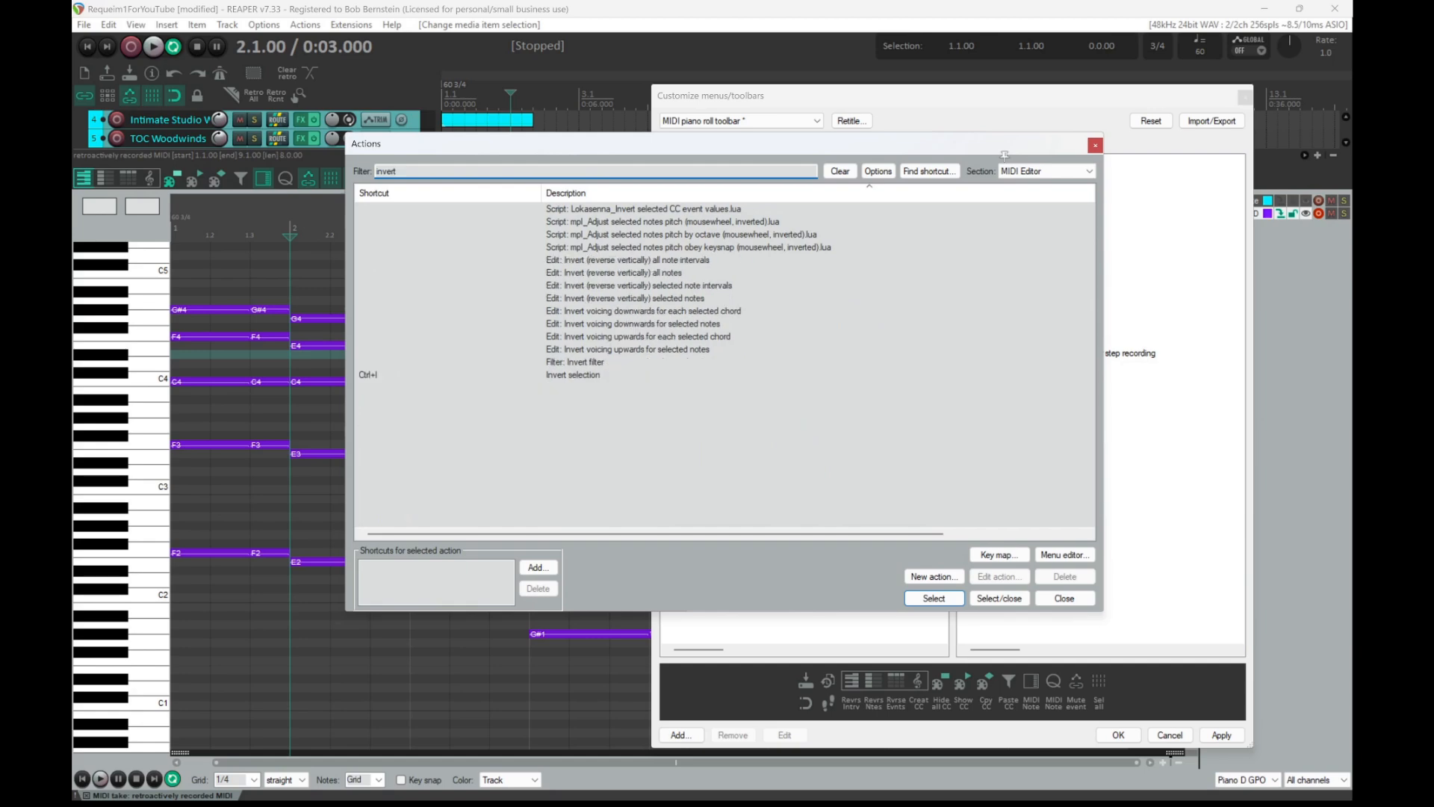
{"action": "left_click", "coordinate": [567, 375]}
{"action": "left_click", "coordinate": [931, 598]}
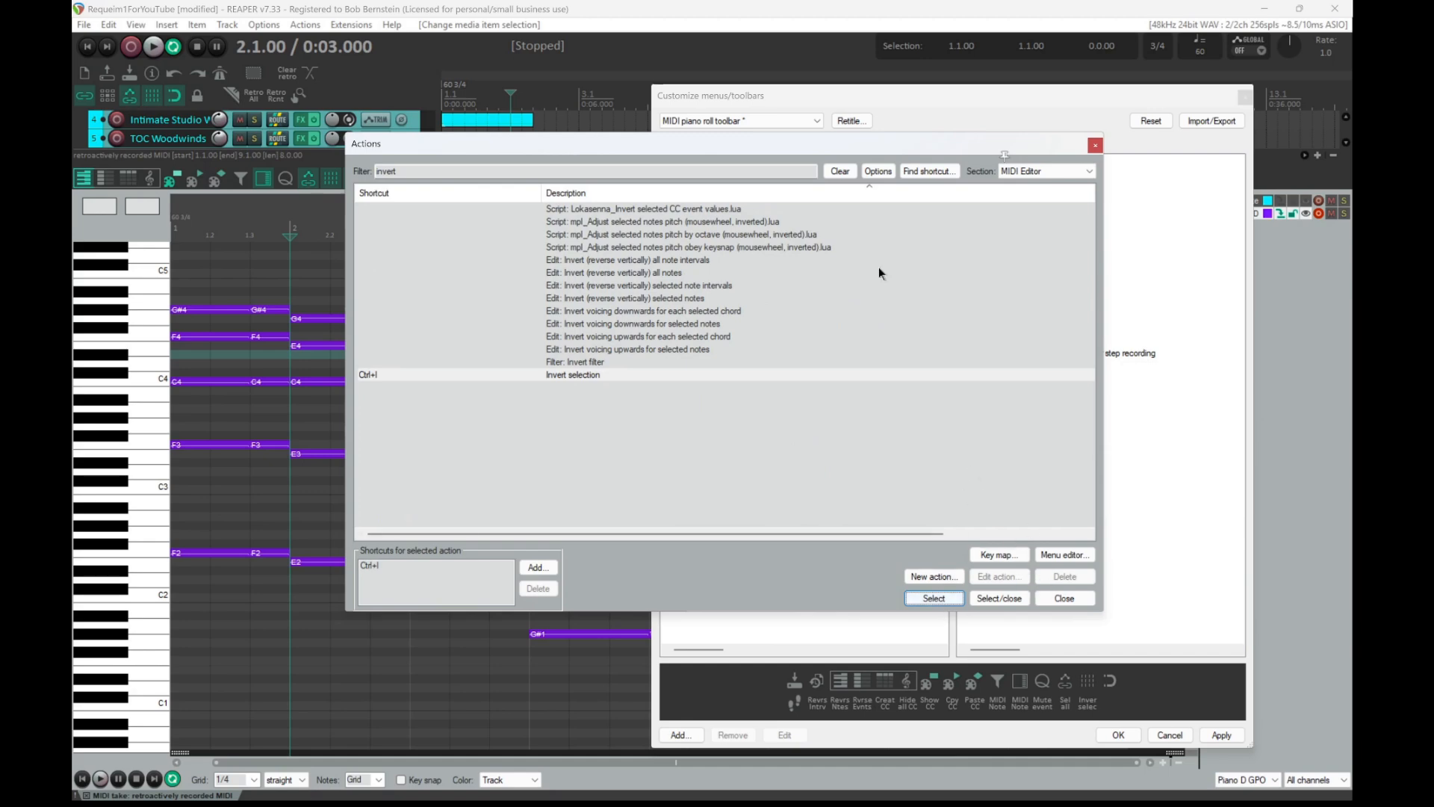
- Close the action list and rename the "Edit: Mute events (toggle)" toolbar entry as "Mute Togge"
{"action": "left_click", "coordinate": [1061, 597]}
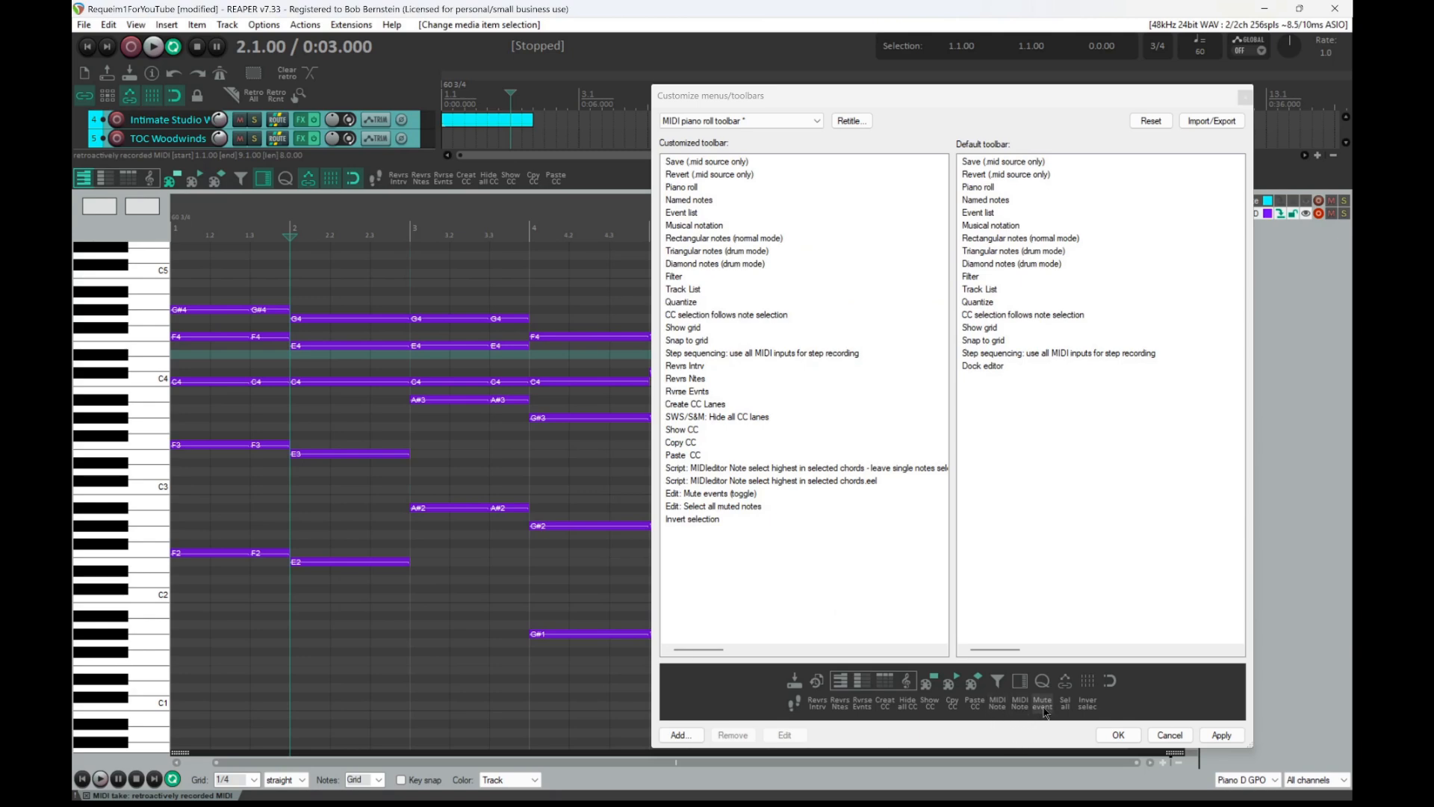
{"action": "left_click", "coordinate": [711, 491]}
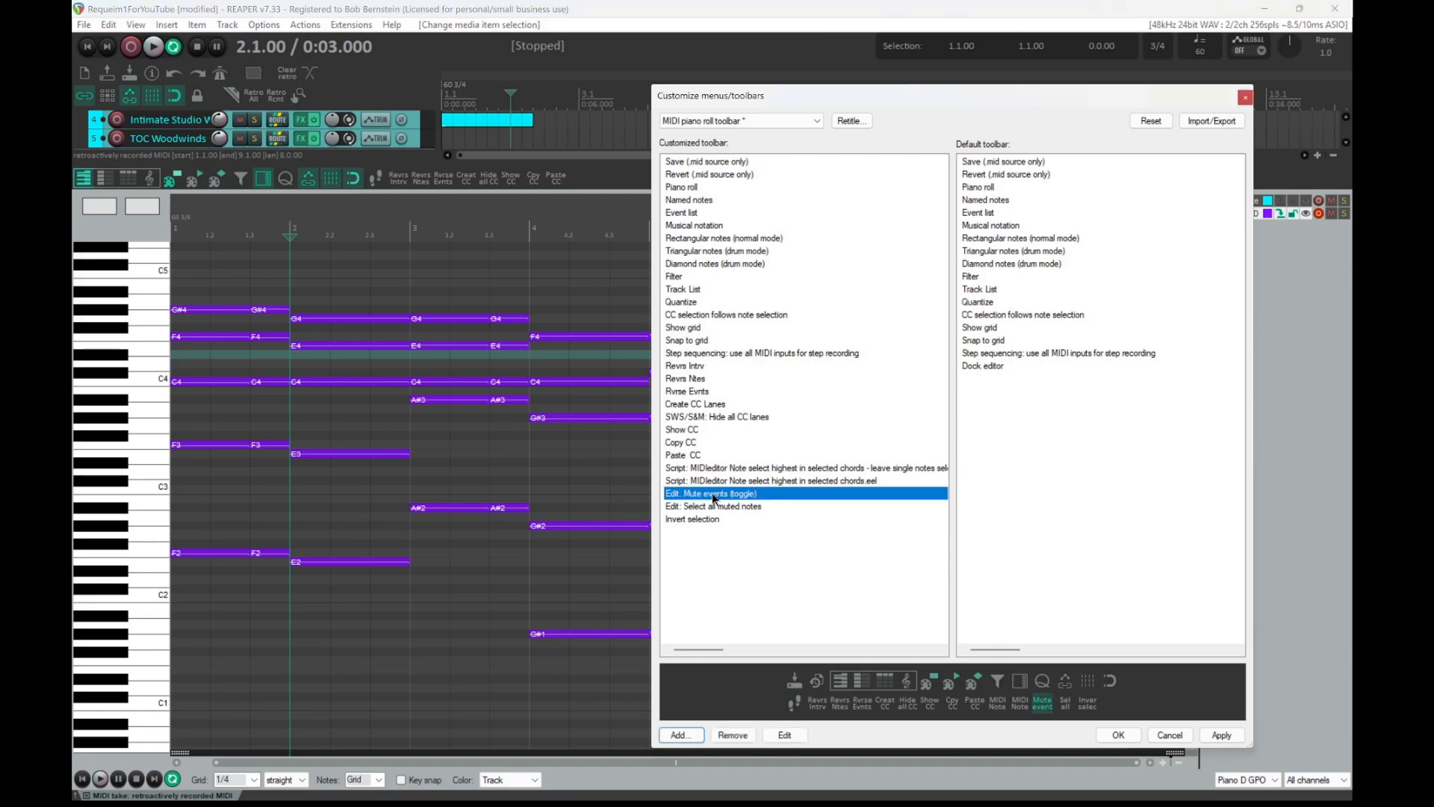
{"action": "right_click", "coordinate": [712, 491]}
{"action": "key", "text": "Escape"}
{"action": "left_click", "coordinate": [784, 735]}
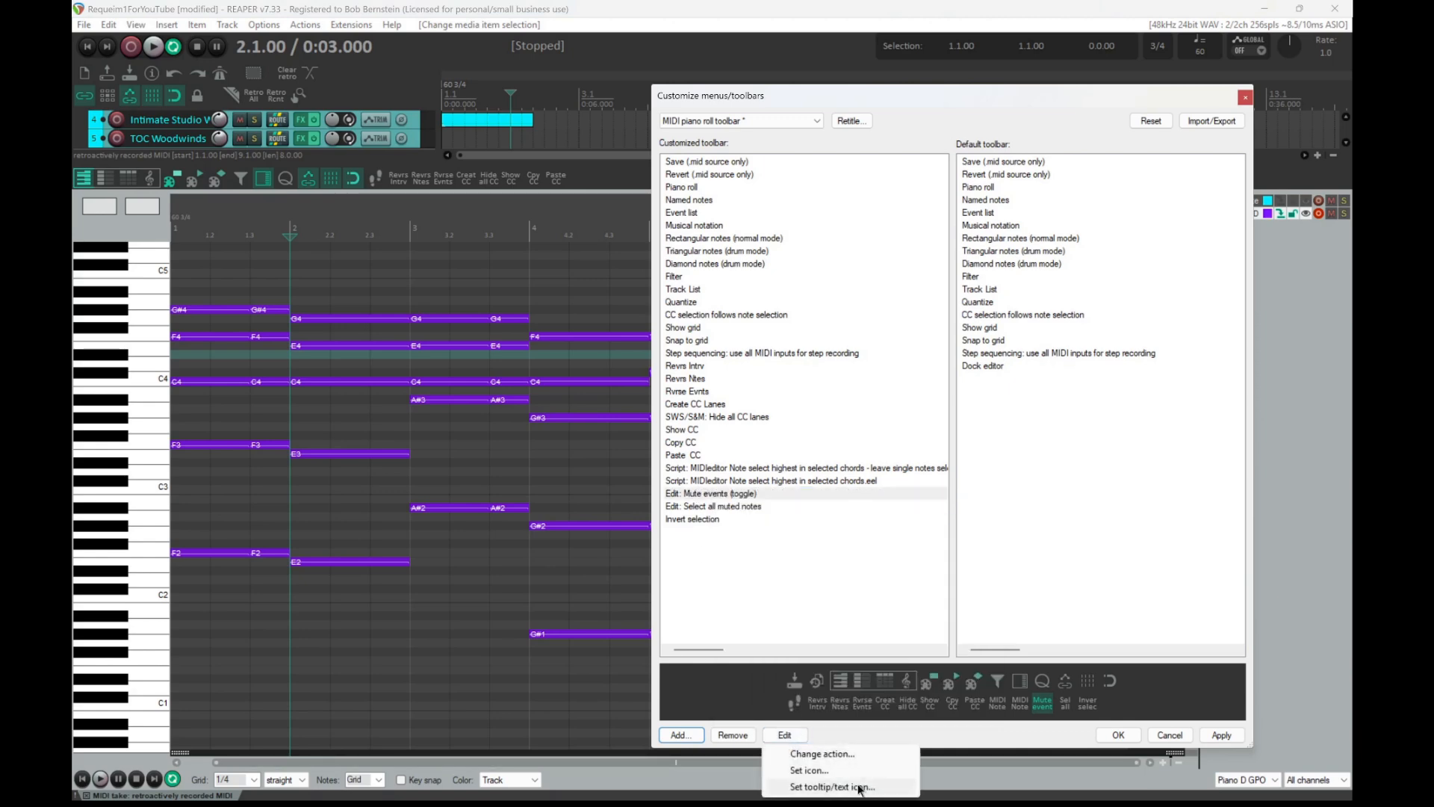
{"action": "left_click", "coordinate": [829, 787]}
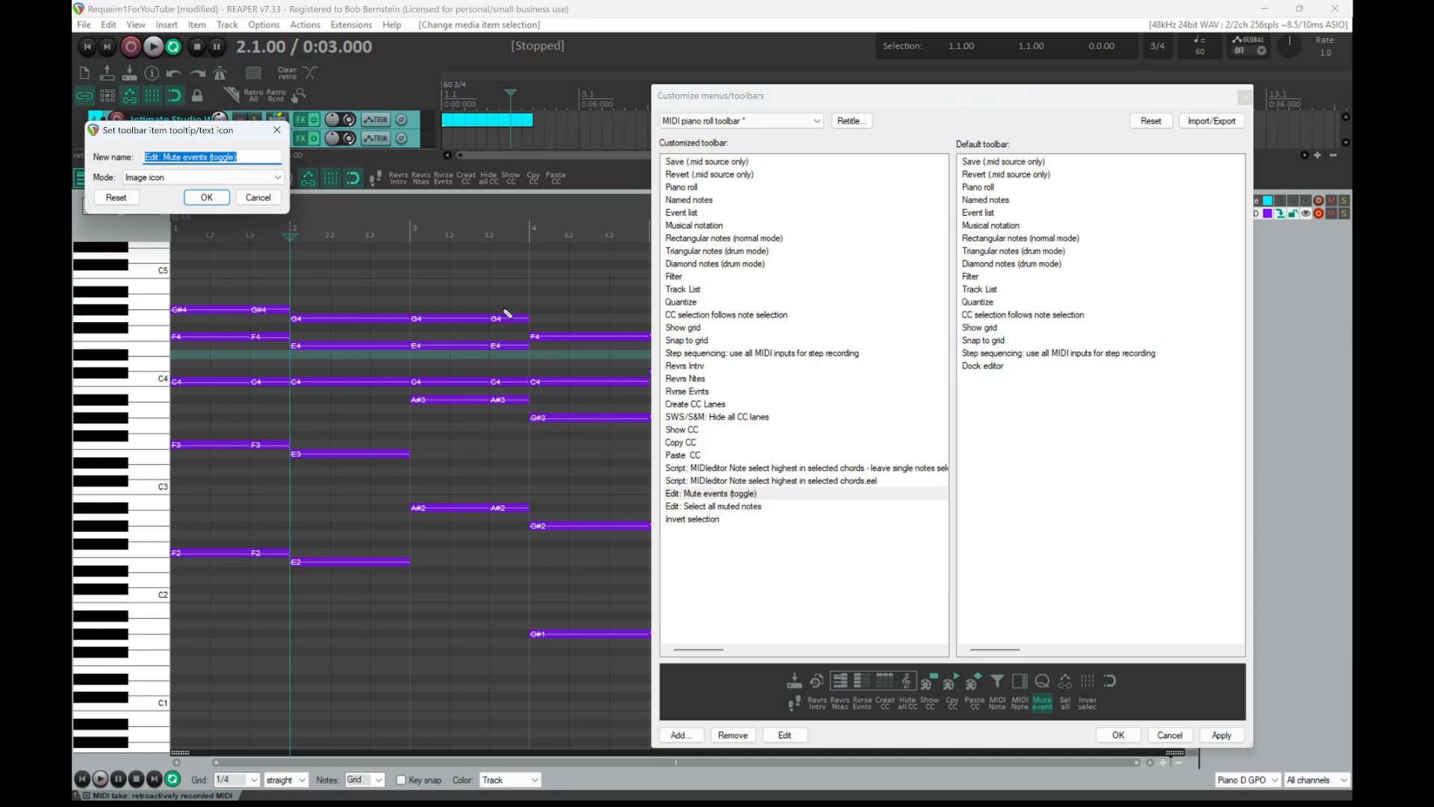
{"action": "type", "text": "Mute Togg"}
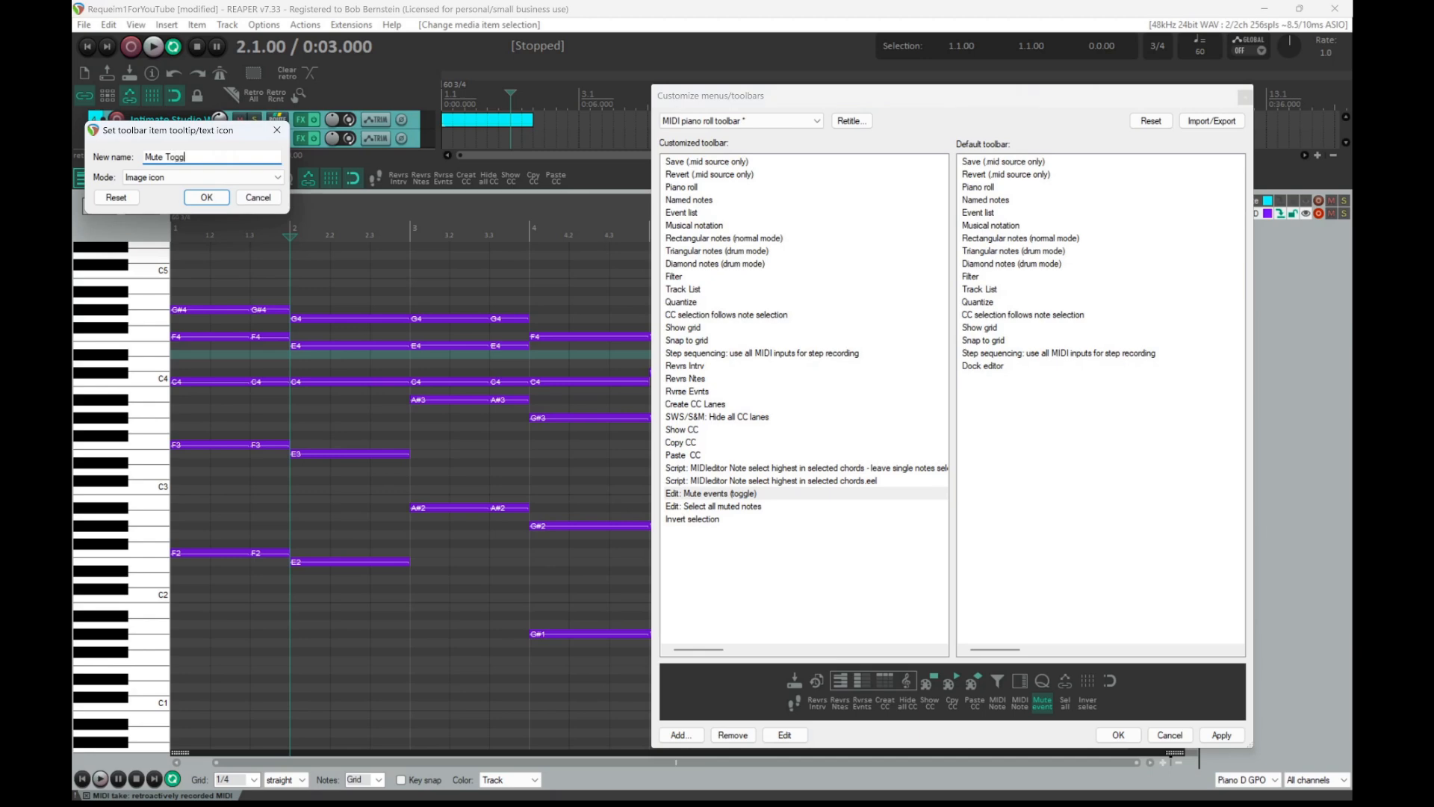
{"action": "type", "text": "e"}
{"action": "key", "text": "Return"}
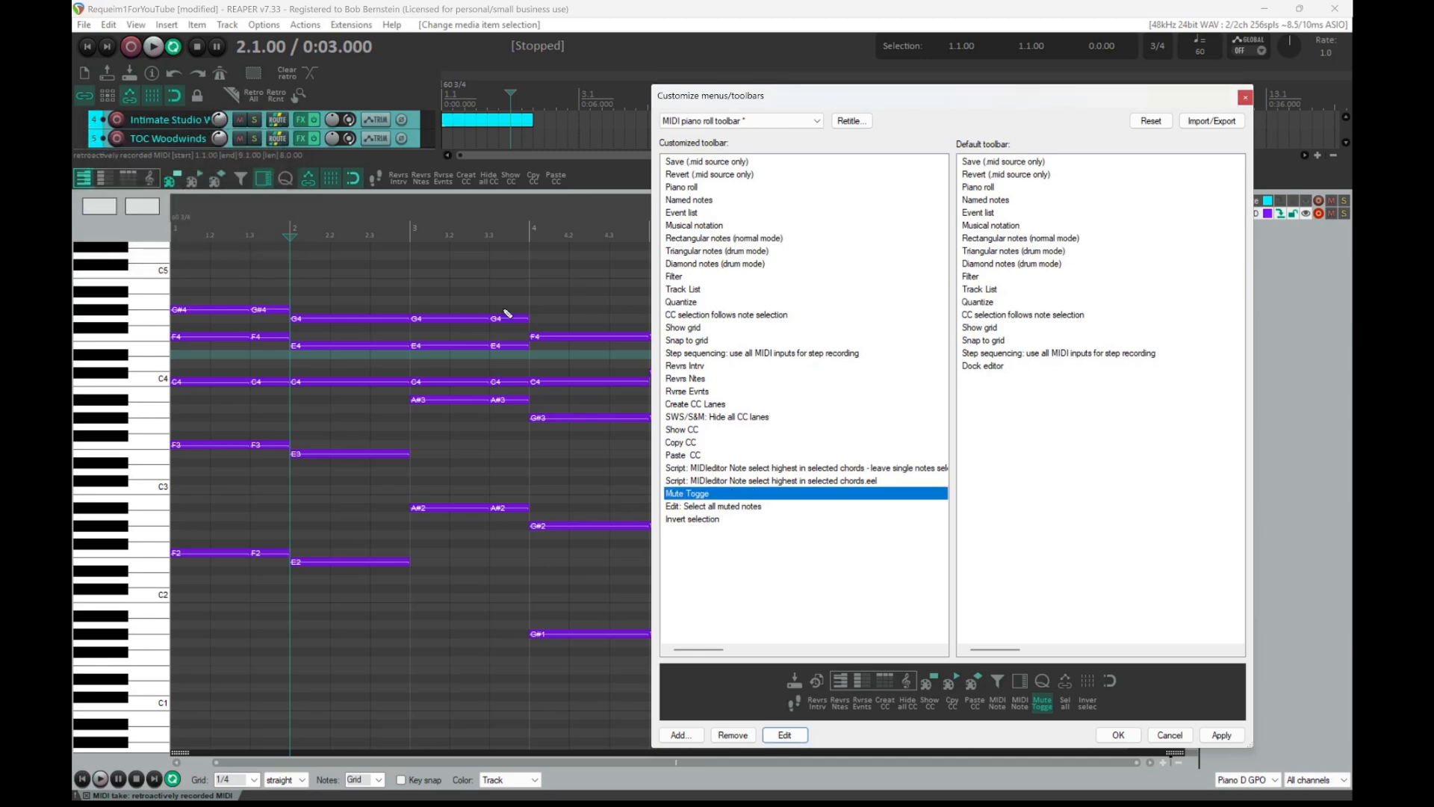
- Rename the "Edit: Select all muted notes" toolbar entry as "Sel Muted"
{"action": "left_click", "coordinate": [703, 508]}
{"action": "right_click", "coordinate": [703, 508]}
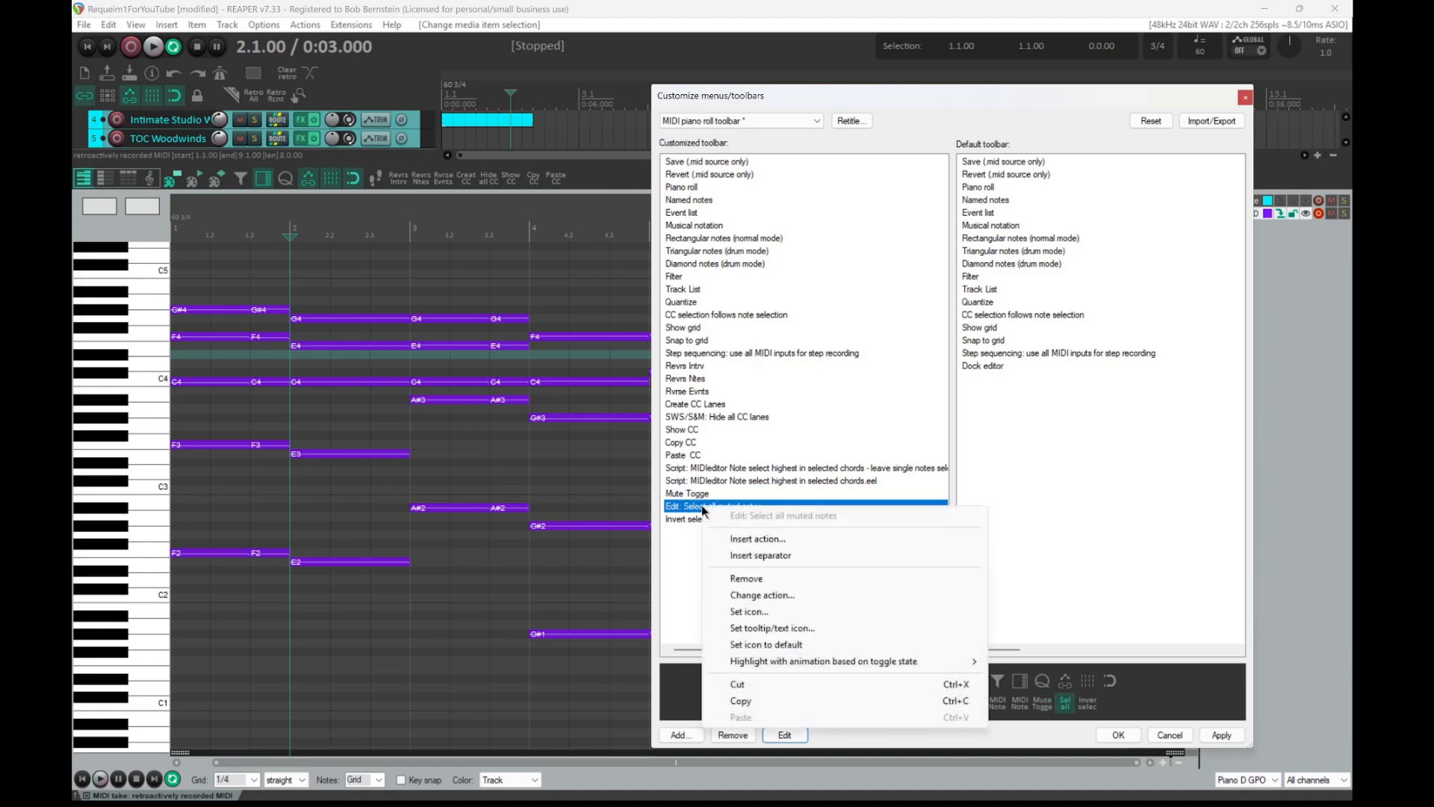
{"action": "left_click", "coordinate": [697, 593]}
{"action": "left_click", "coordinate": [675, 508]}
{"action": "left_click", "coordinate": [784, 735]}
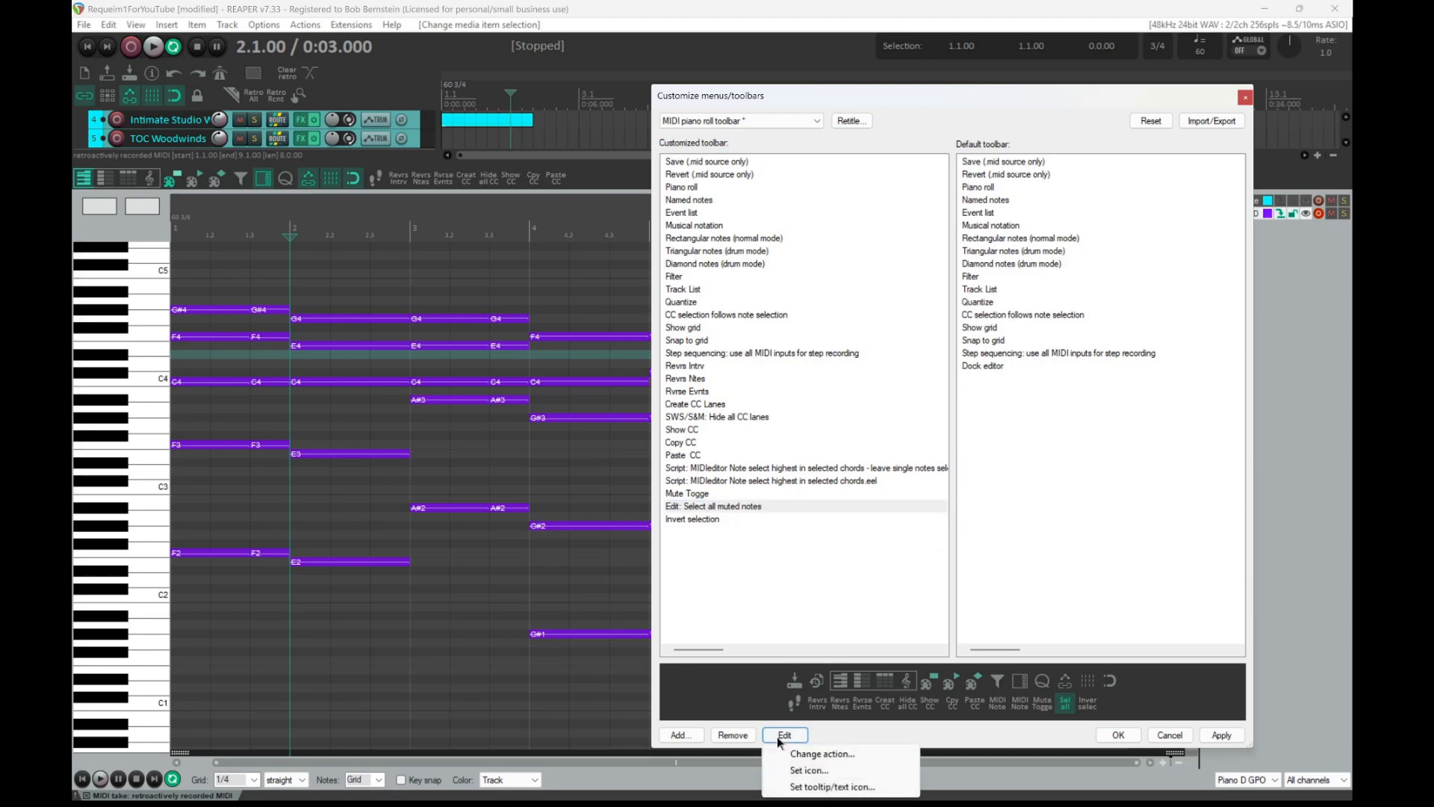
{"action": "left_click", "coordinate": [837, 788]}
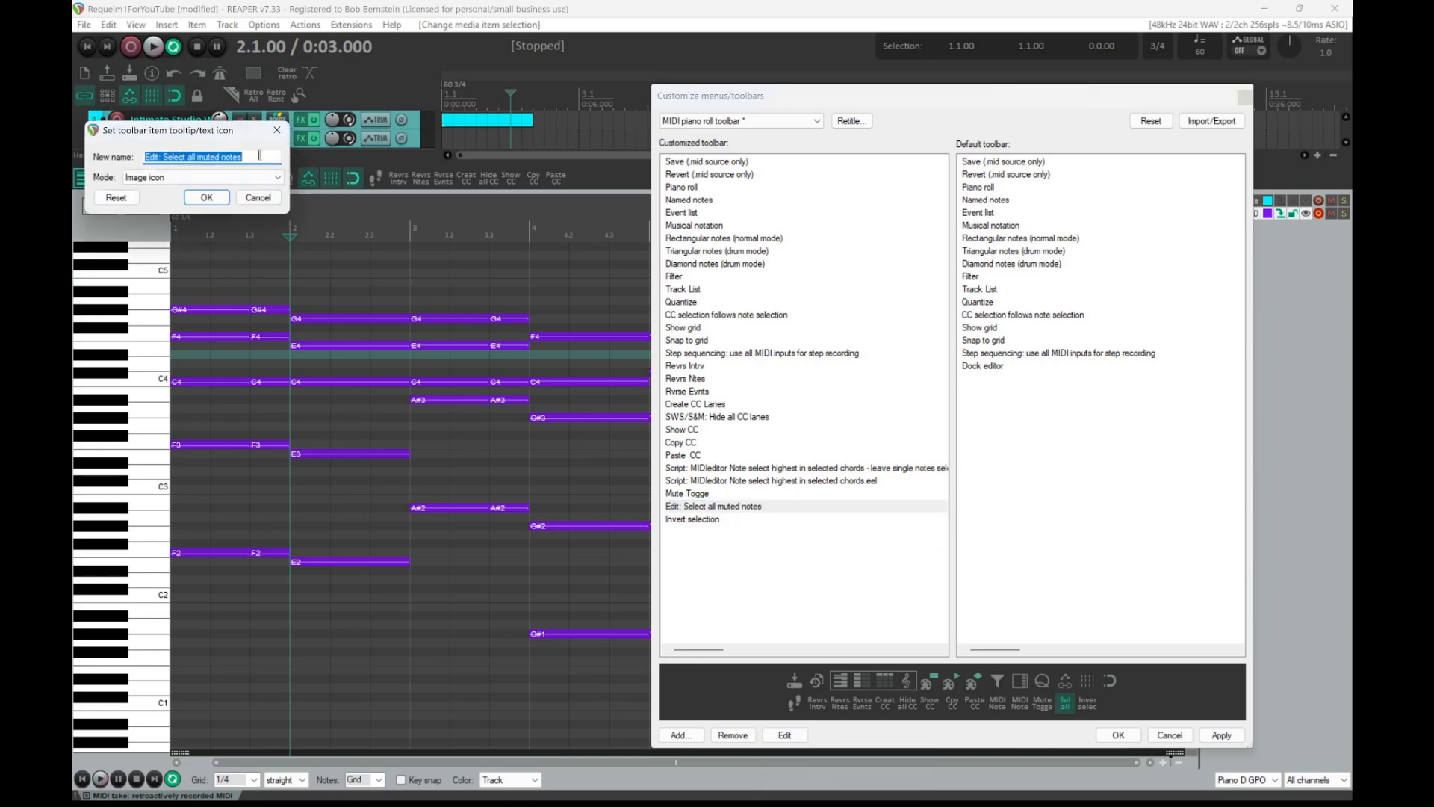
{"action": "left_click", "coordinate": [261, 156]}
{"action": "key", "text": "ctrl+a"}
{"action": "type", "text": "Sel Mu"}
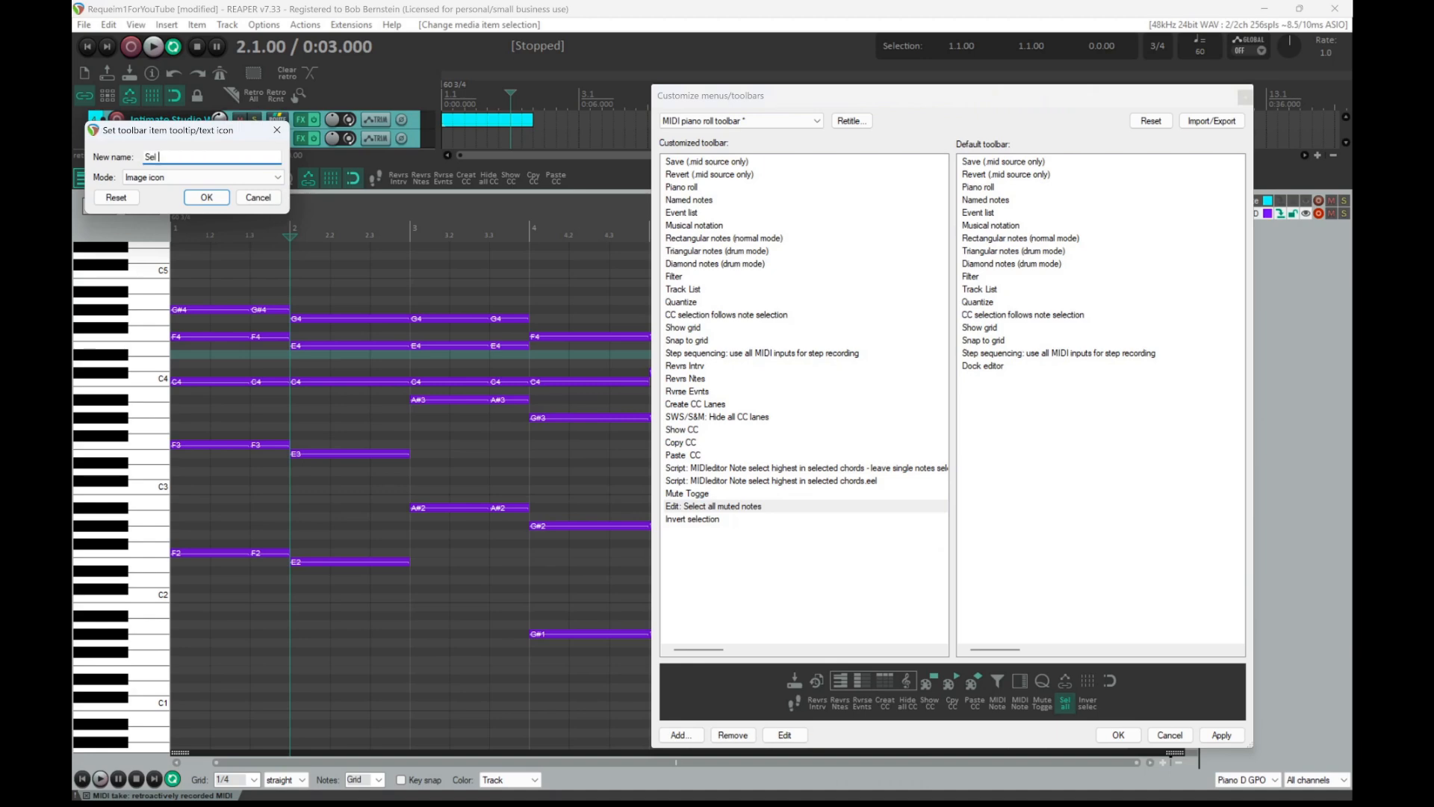
{"action": "type", "text": "ted"}
{"action": "key", "text": "Return"}
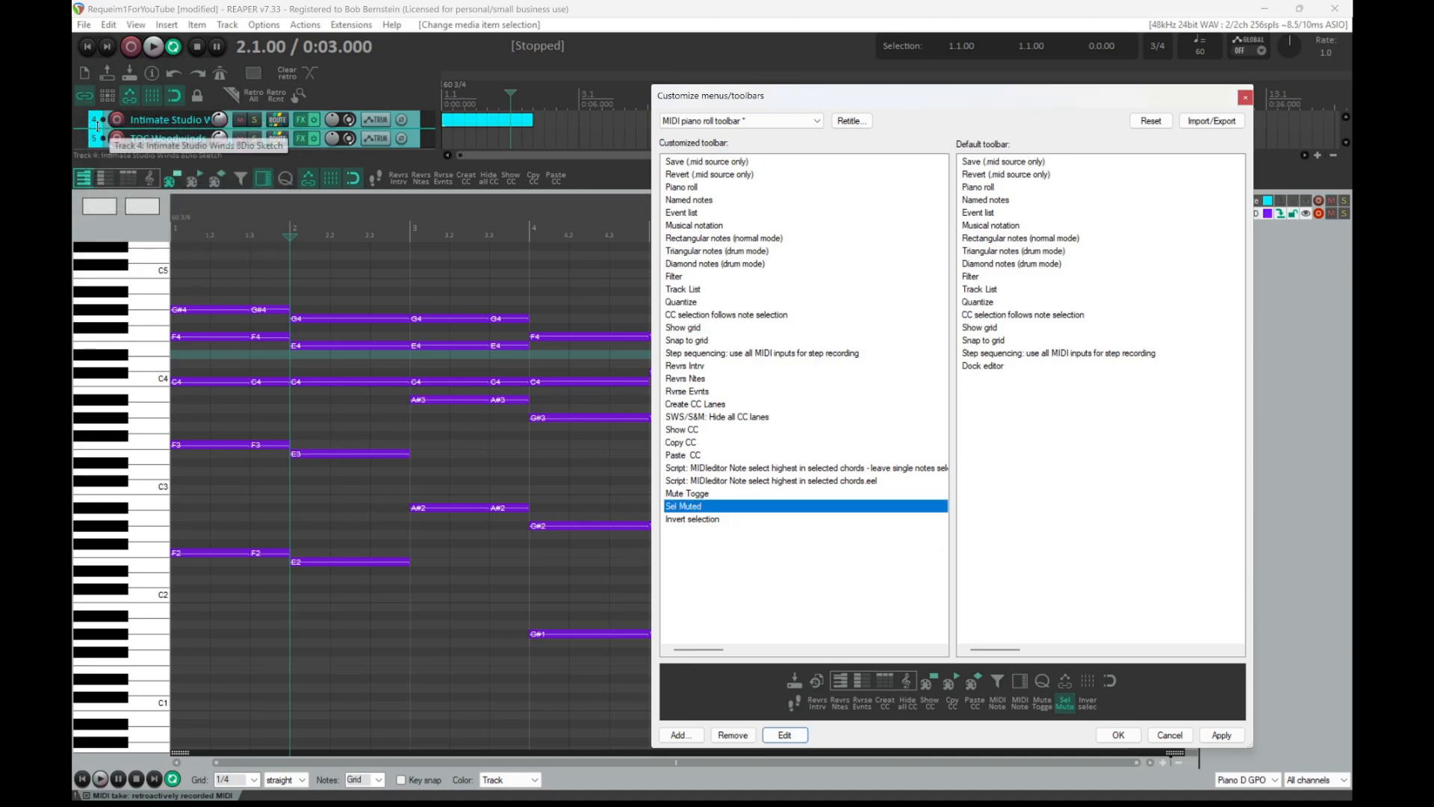
- Apply the changes to the MIDI piano roll toolbar and close the customization
{"action": "left_click", "coordinate": [702, 521]}
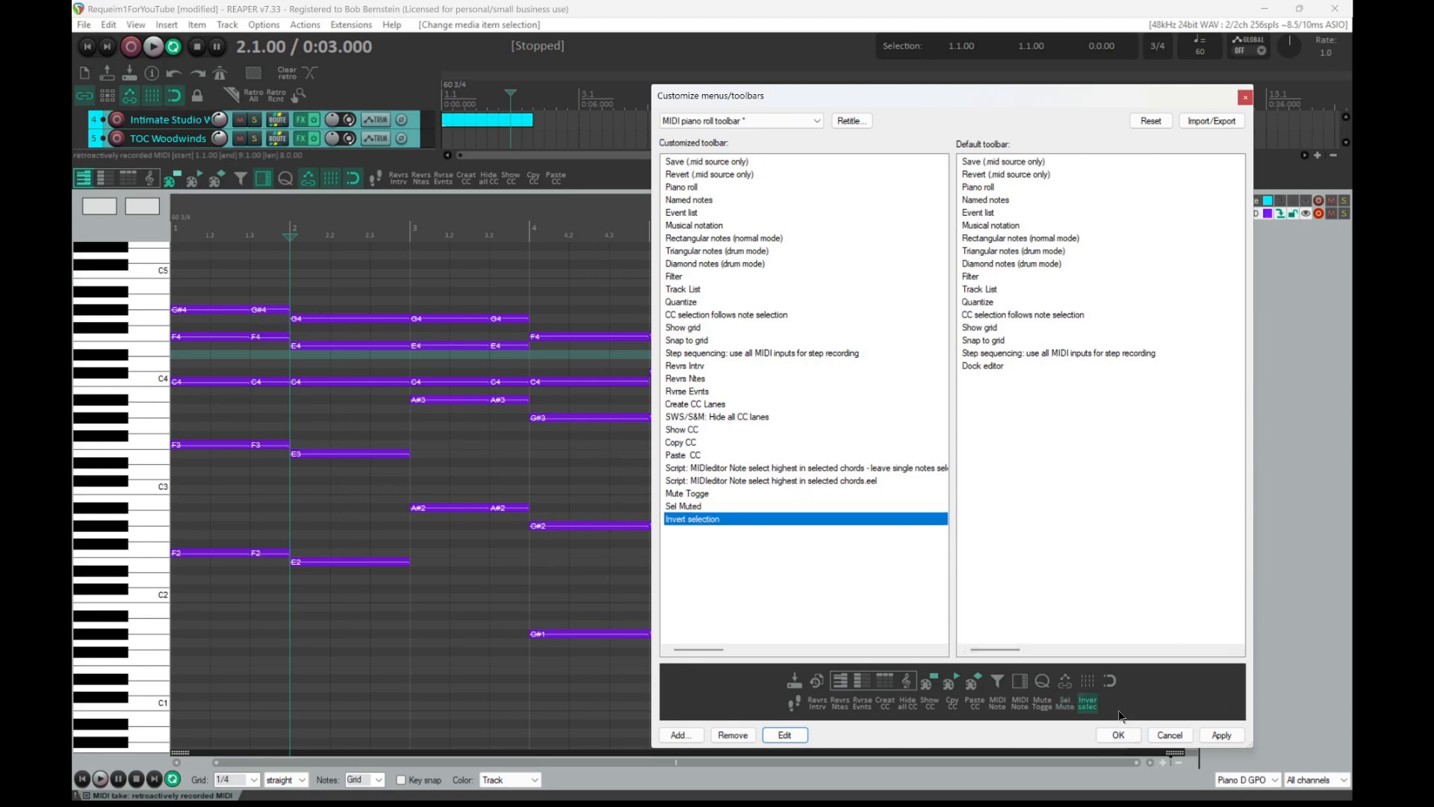
{"action": "left_click", "coordinate": [1221, 736]}
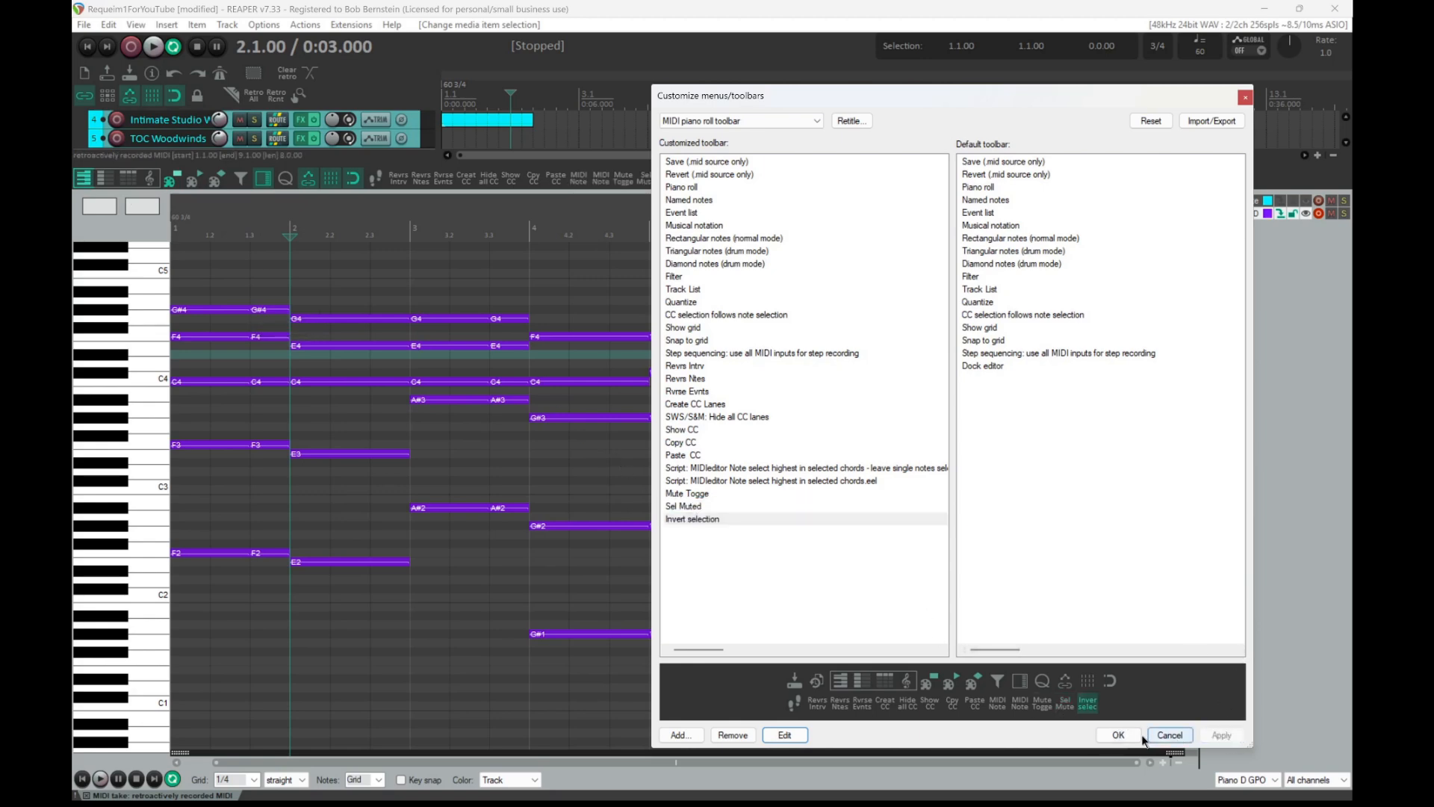
{"action": "left_click", "coordinate": [1151, 736]}
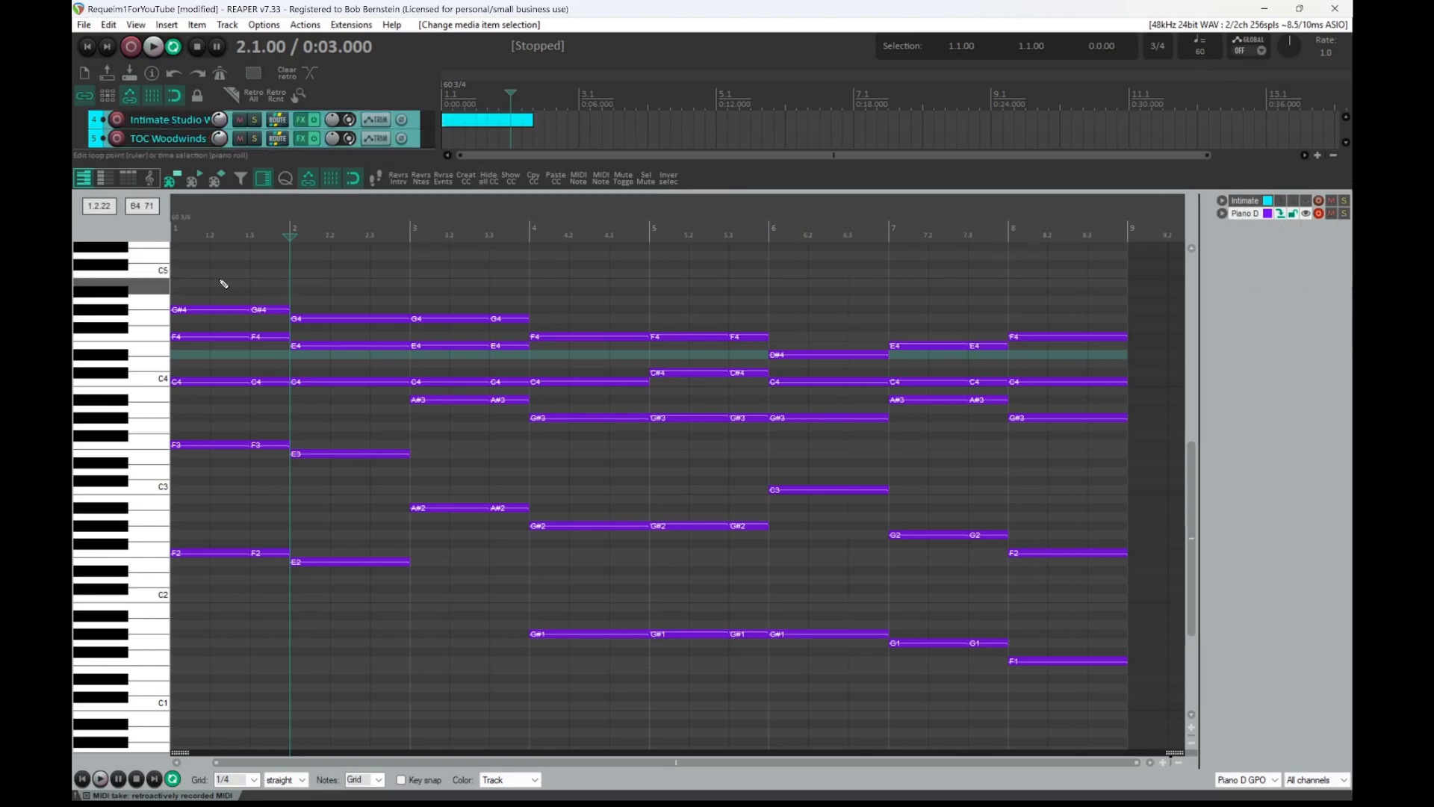
- Try selecting the upper chord notes by hand with a marquee, clear the selection and return the playback position to the start
{"action": "left_click", "coordinate": [82, 779]}
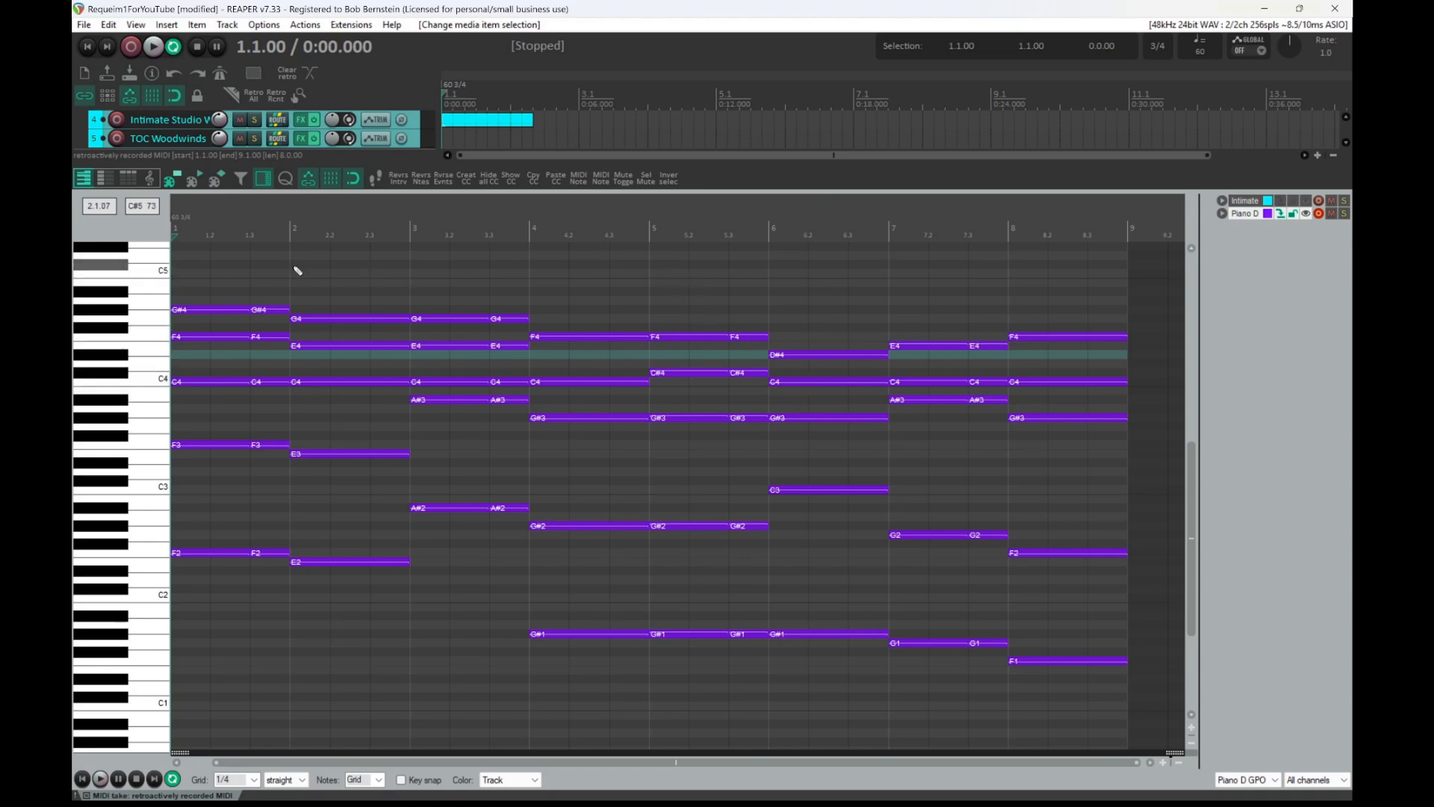
{"action": "left_click_drag", "start_coordinate": [212, 285], "coordinate": [822, 357]}
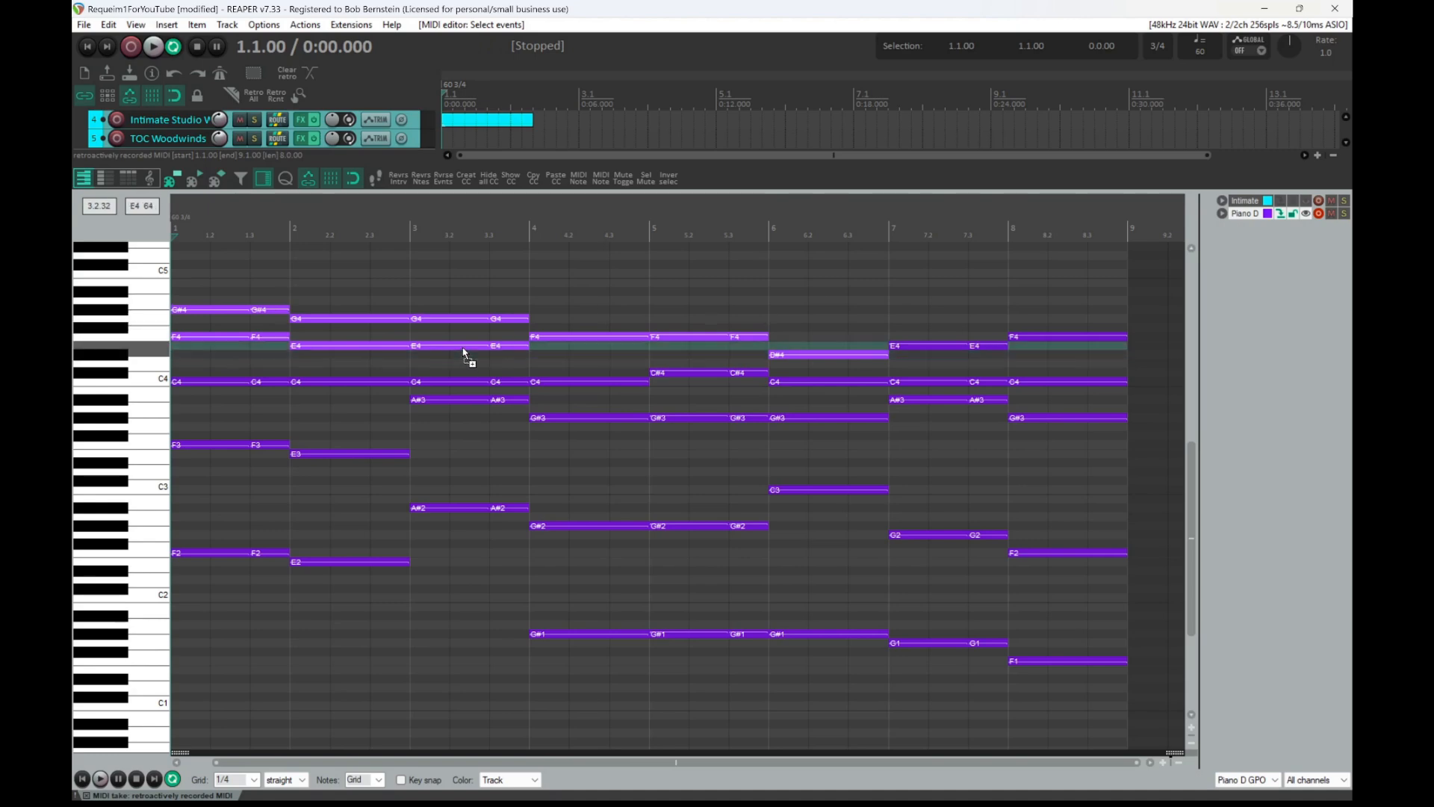
{"action": "left_click", "coordinate": [271, 336]}
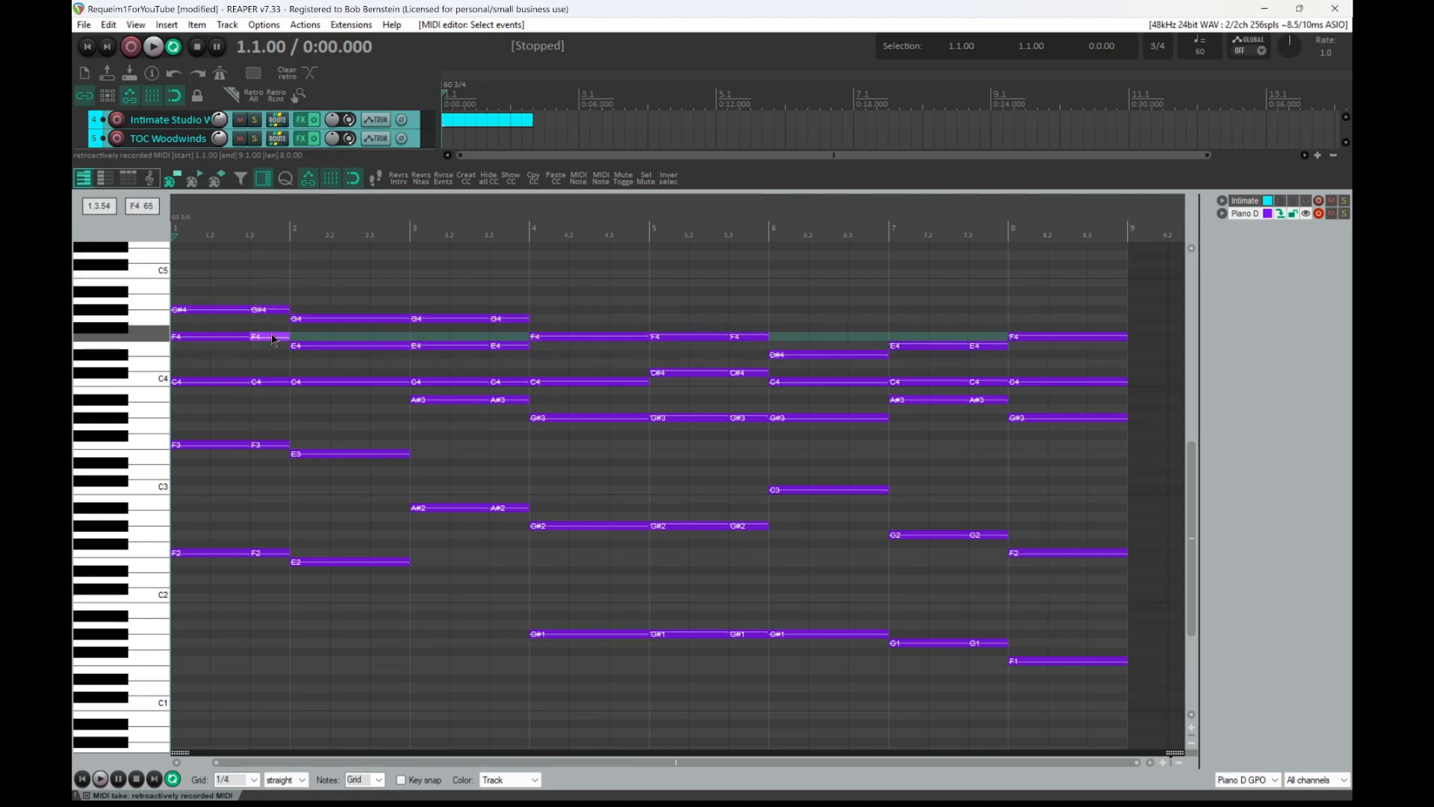
{"action": "left_click", "coordinate": [292, 269]}
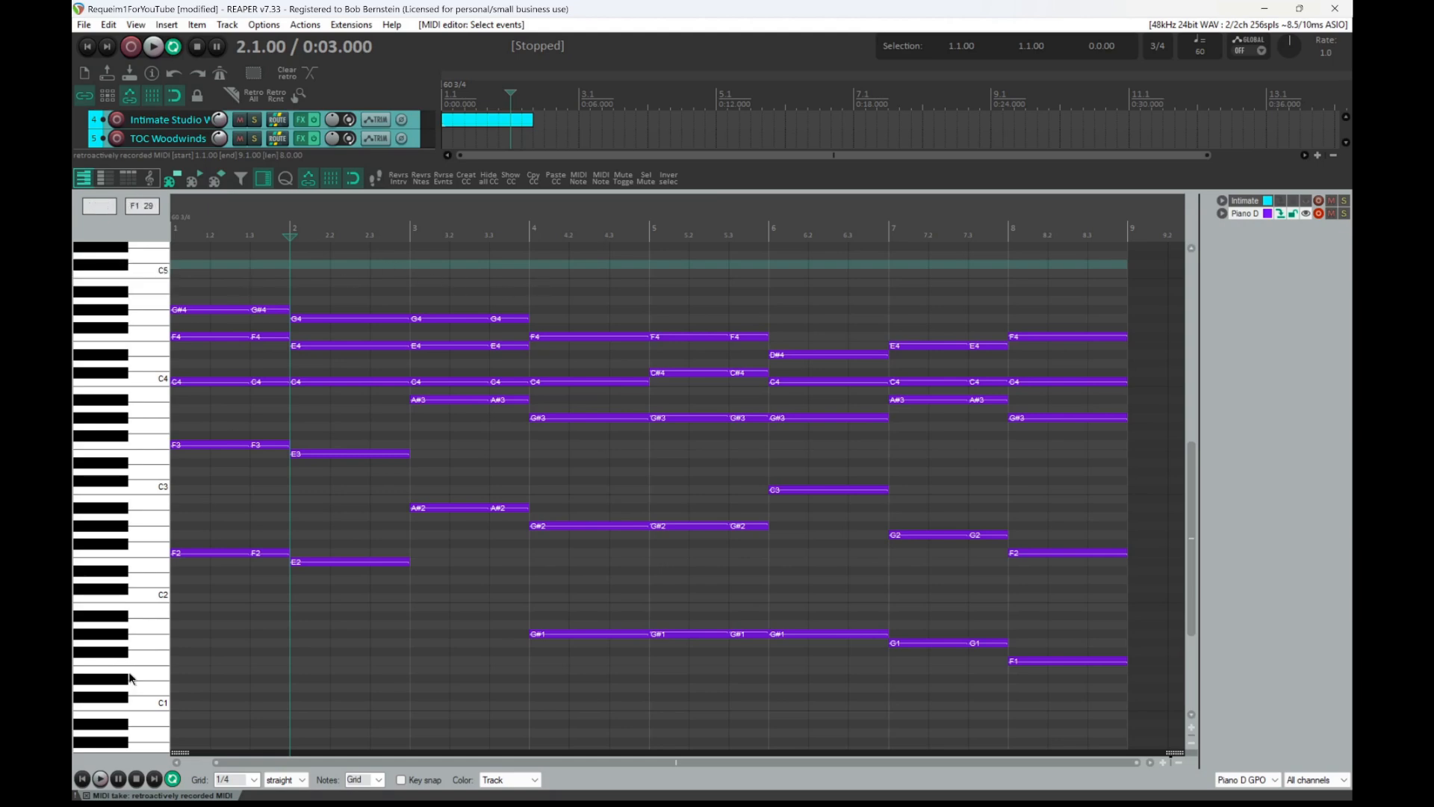
{"action": "left_click", "coordinate": [81, 780]}
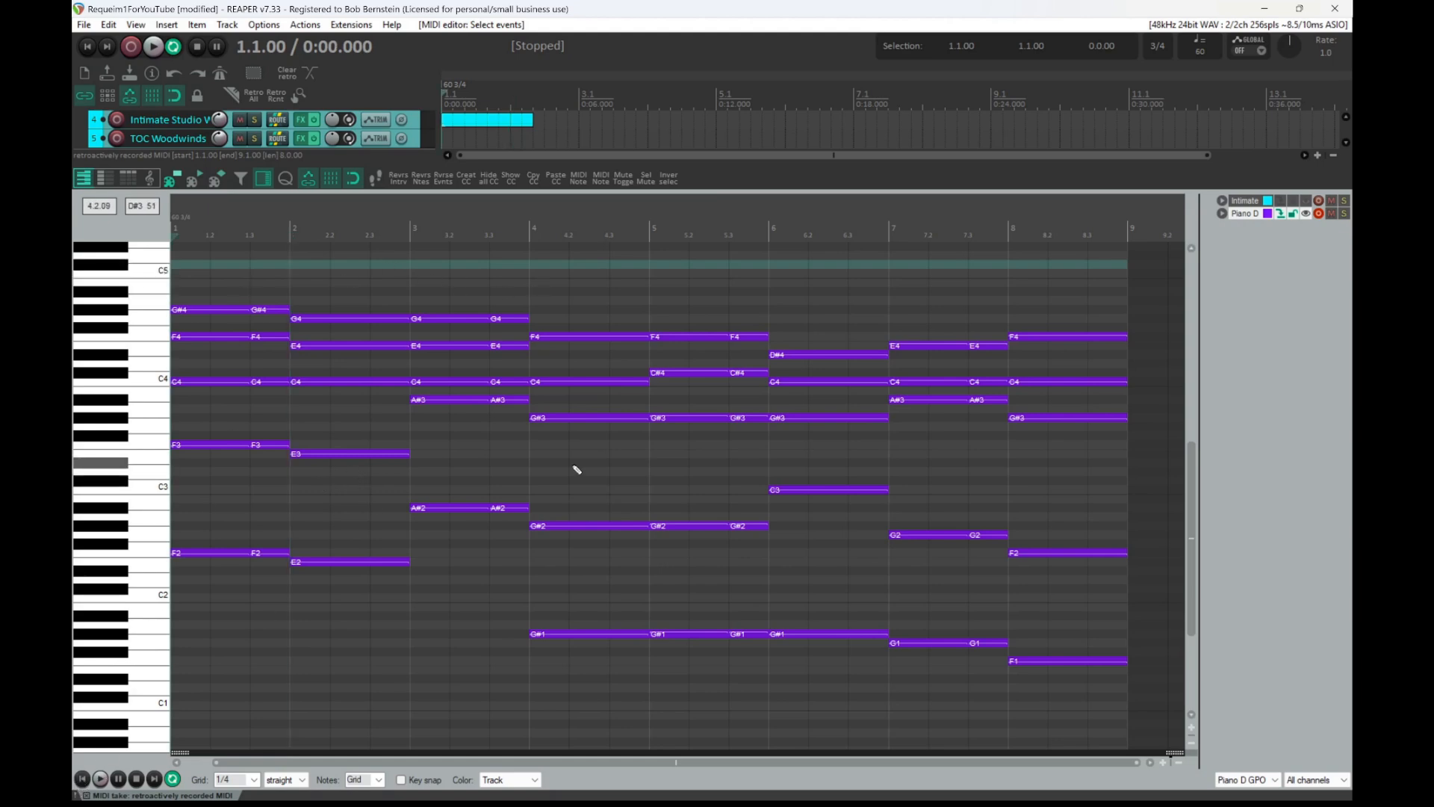
- Close the MIDI editor and copy the piano's recorded MIDI item onto the V1 Longs strings track at the project start
{"action": "key", "text": "Escape"}
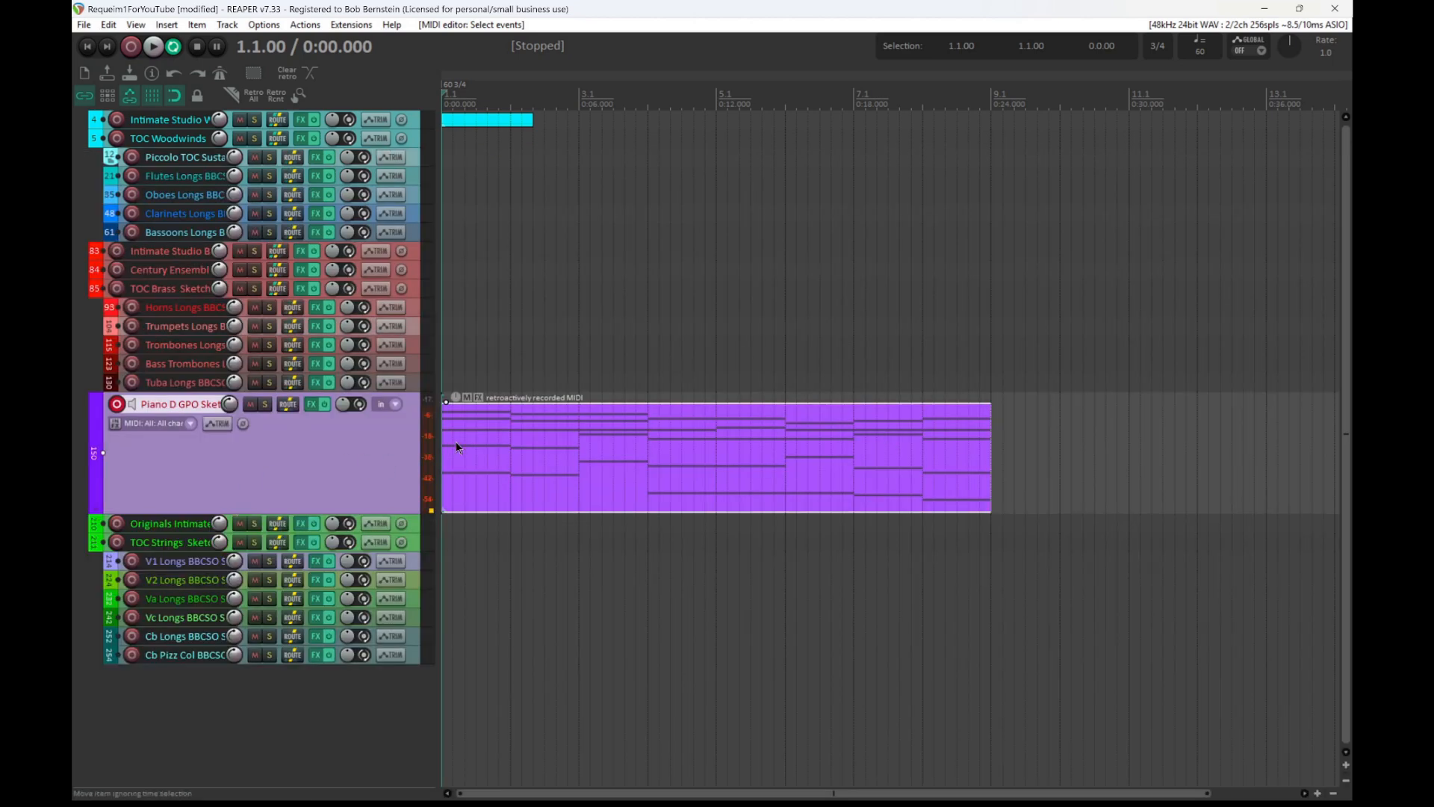
{"action": "left_click", "coordinate": [475, 454]}
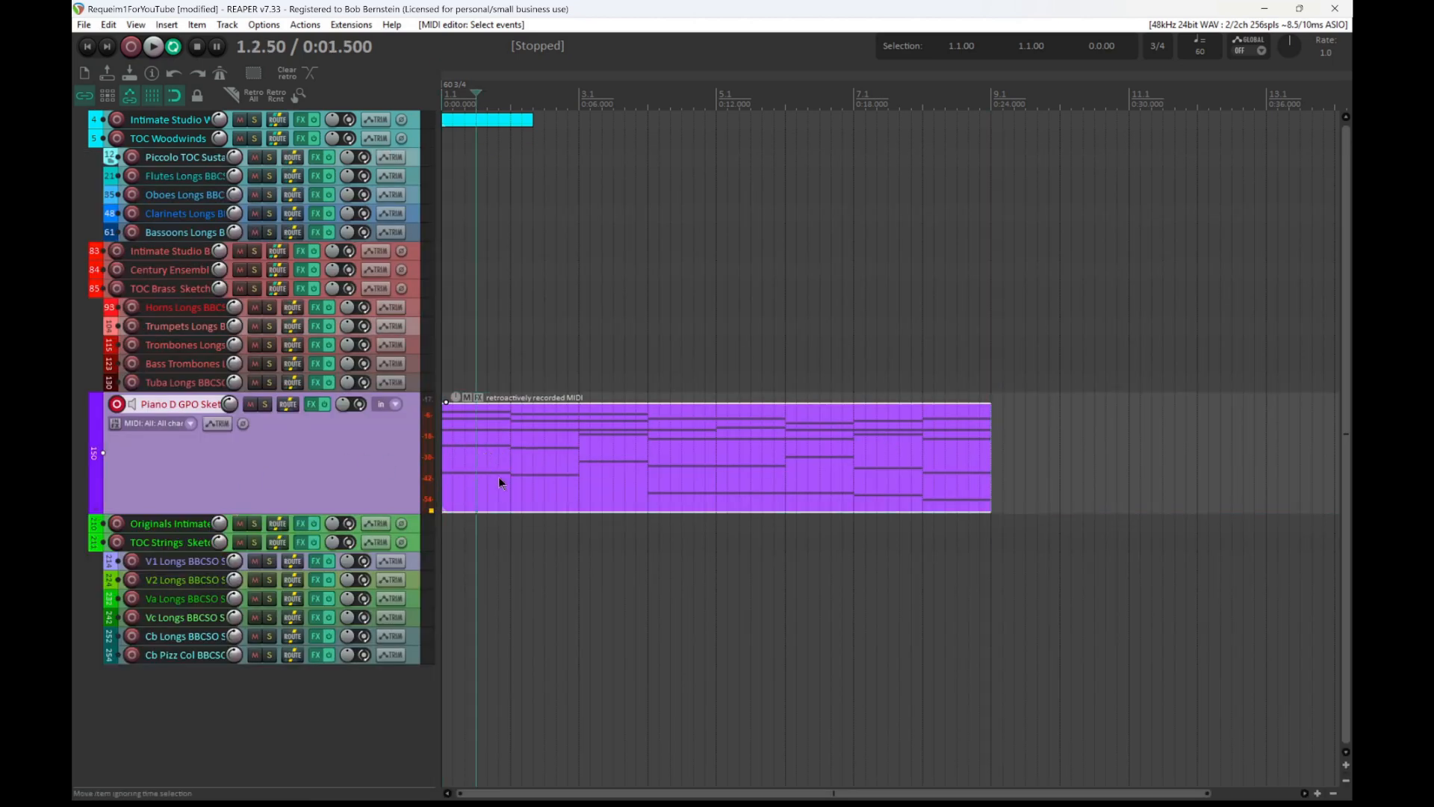
{"action": "left_click", "coordinate": [170, 565]}
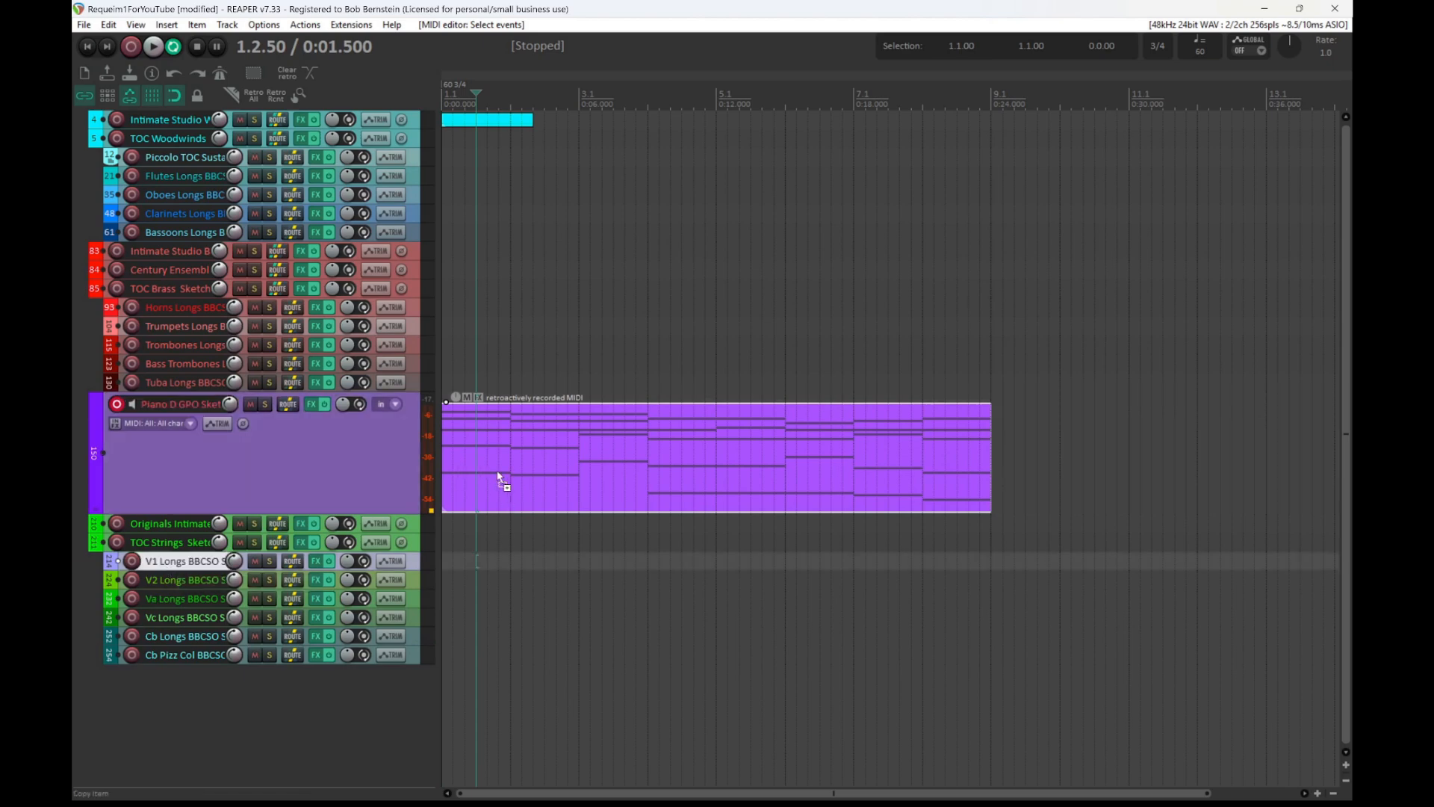
{"action": "left_click_drag", "start_coordinate": [469, 441], "coordinate": [455, 602]}
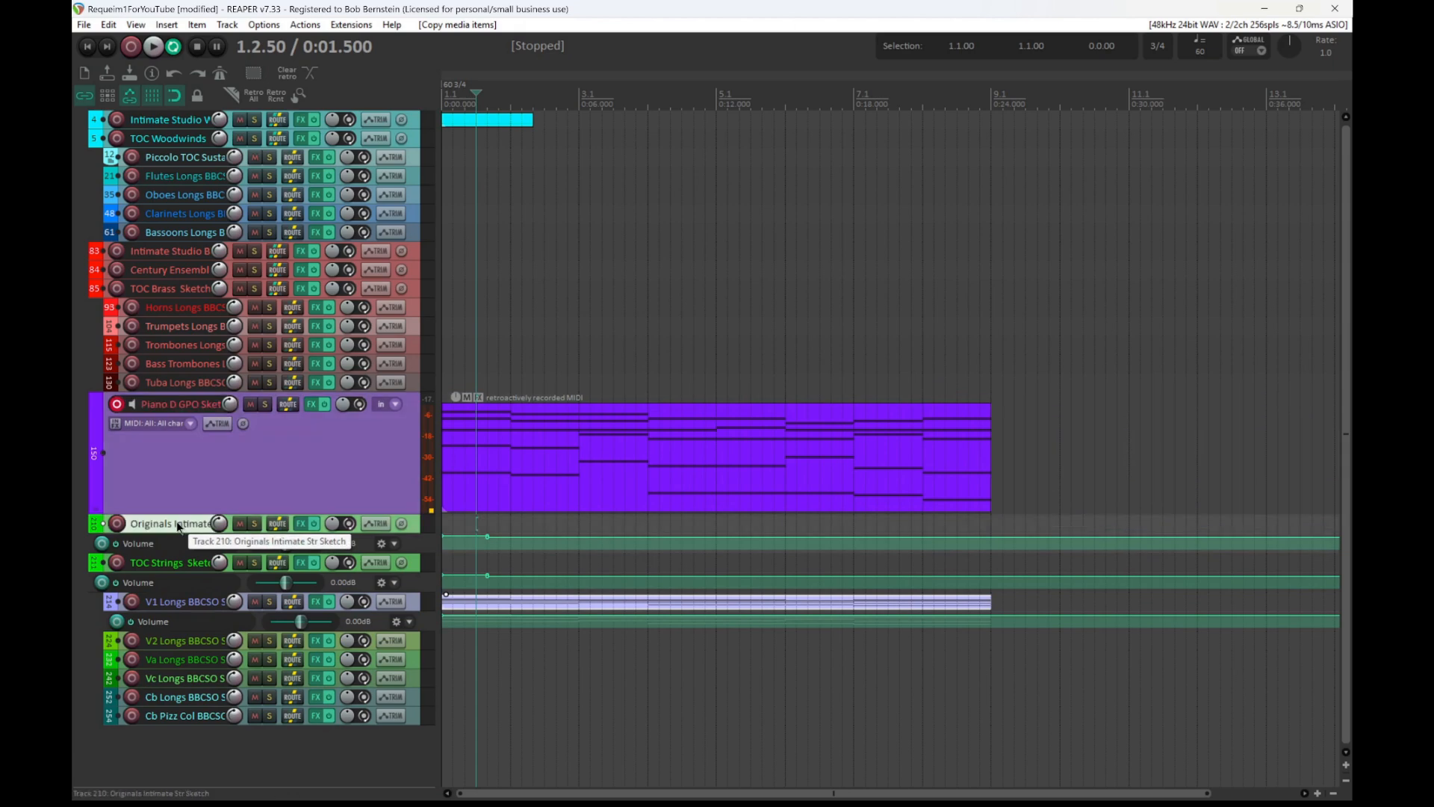
- Hide the volume envelopes of the Originals Intimate, TOC Strings and V1 Longs tracks
{"action": "key", "text": "v"}
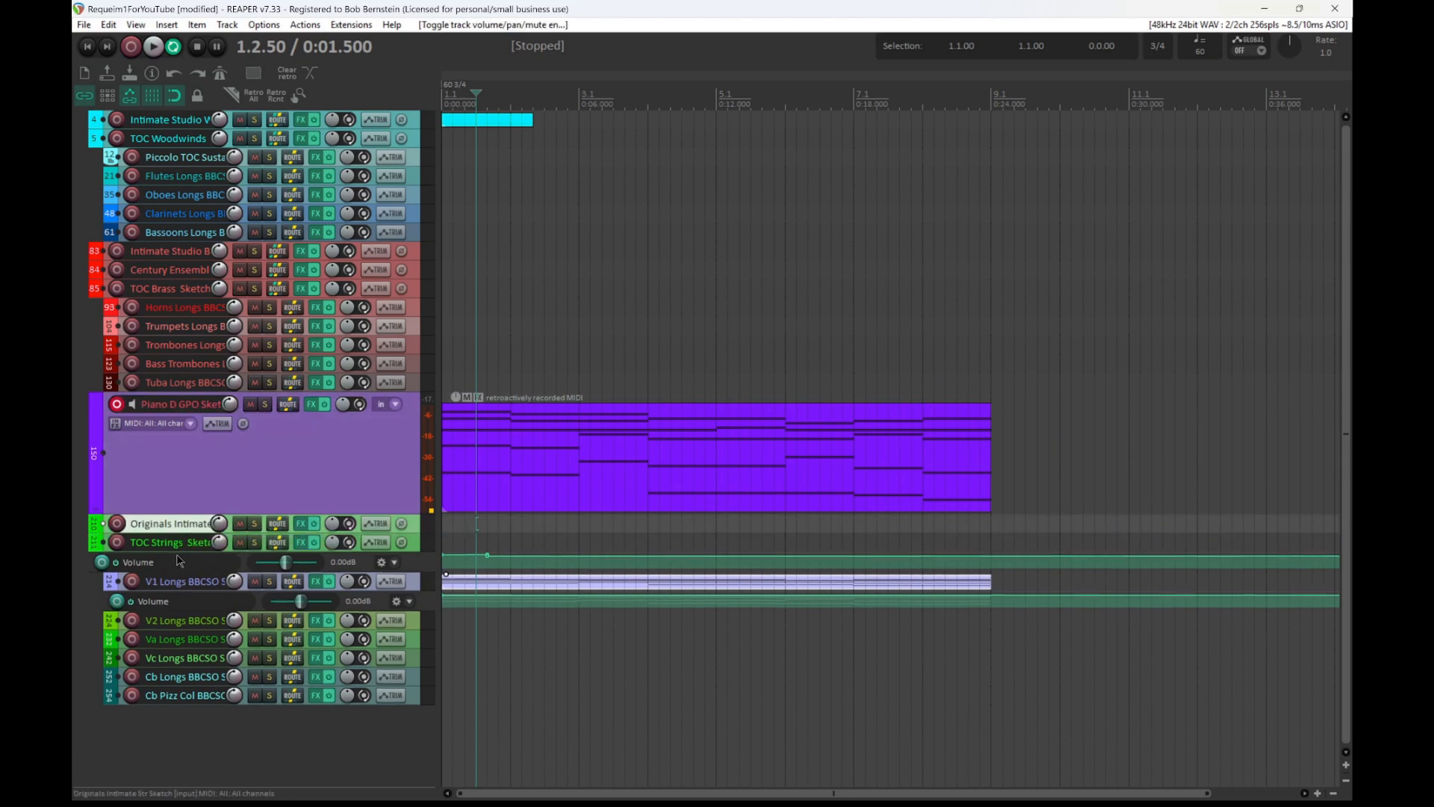
{"action": "left_click", "coordinate": [175, 542]}
{"action": "key", "text": "v"}
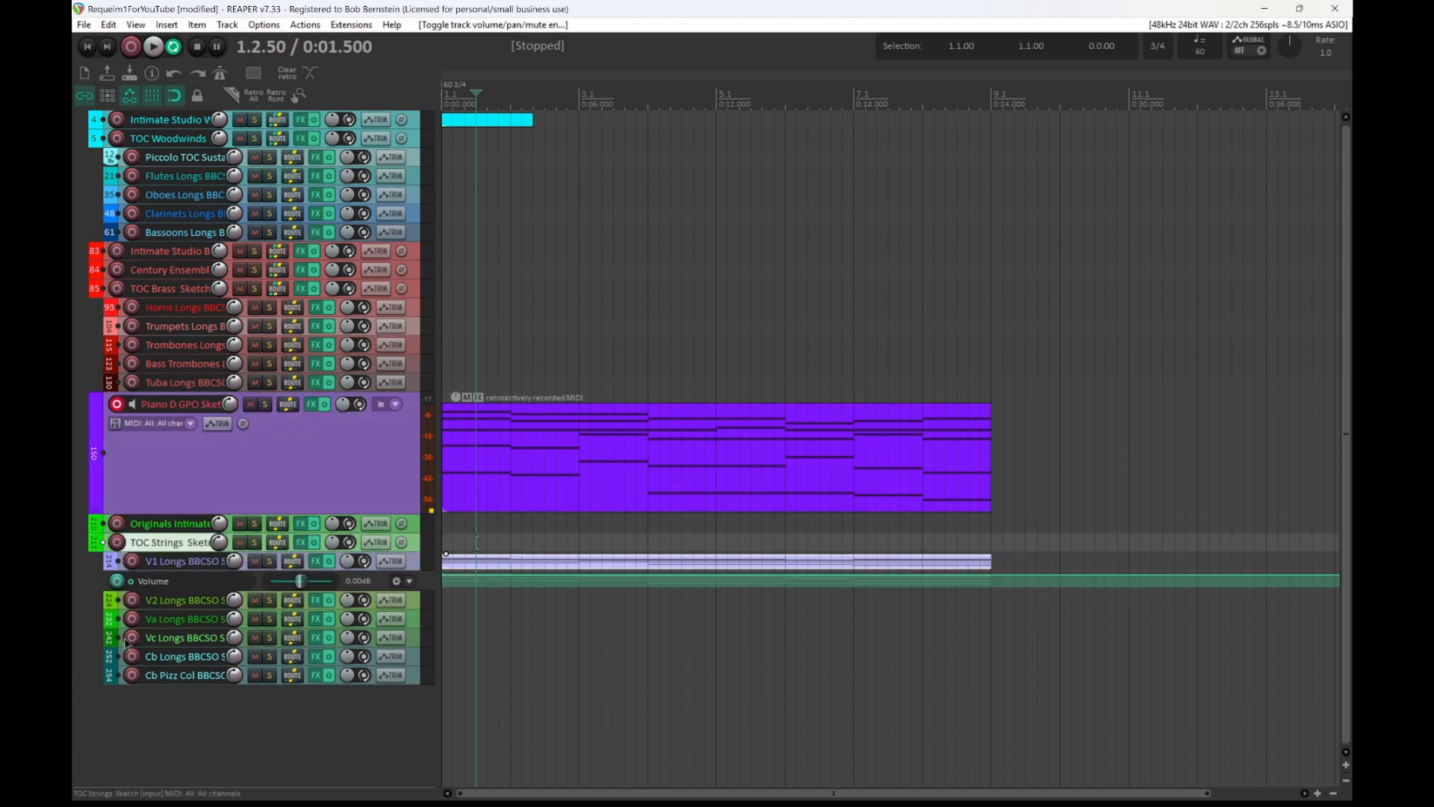
{"action": "left_click", "coordinate": [198, 566]}
{"action": "key", "text": "v"}
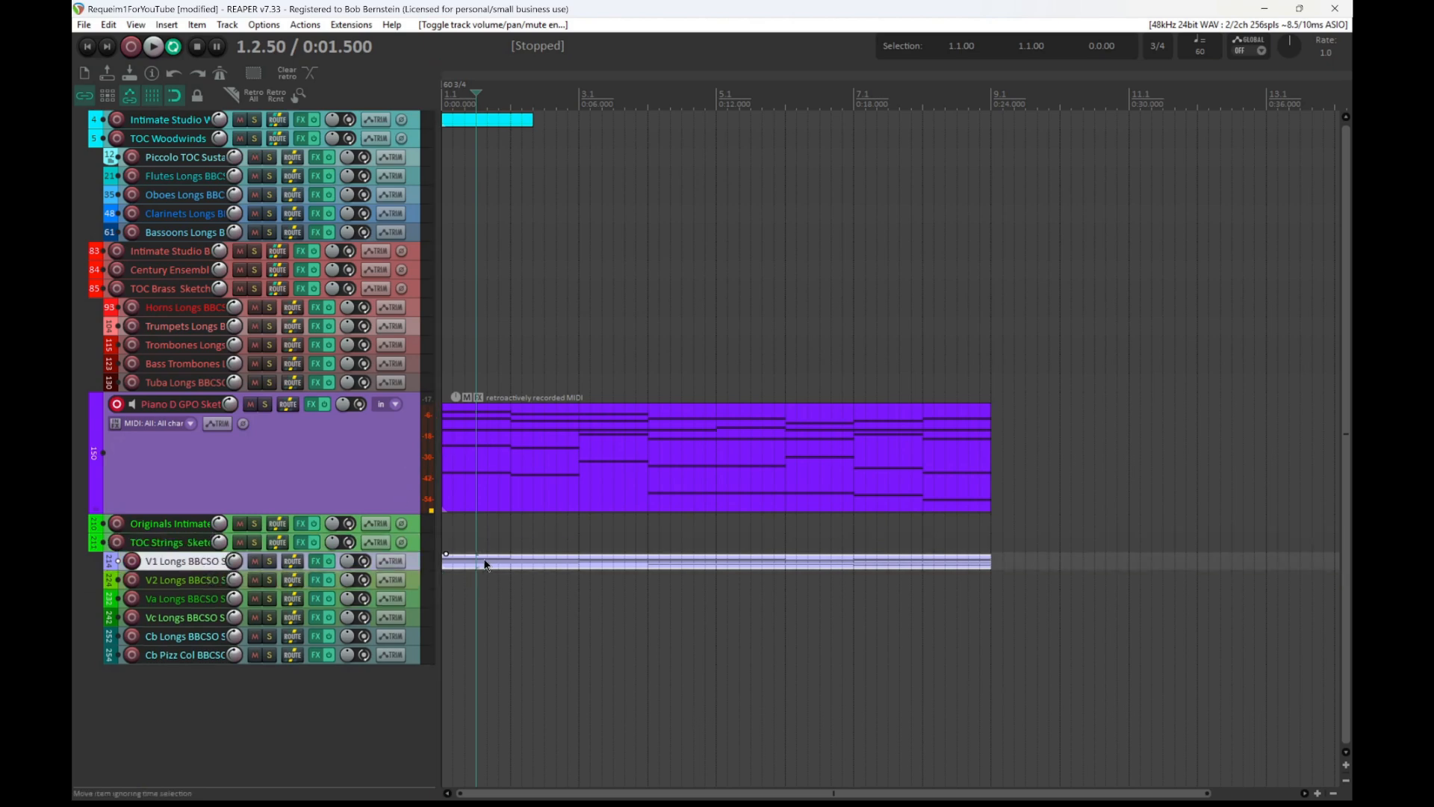
- Disarm the piano track for recording and open the copied V1 Longs item in the MIDI editor
{"action": "left_click", "coordinate": [114, 403]}
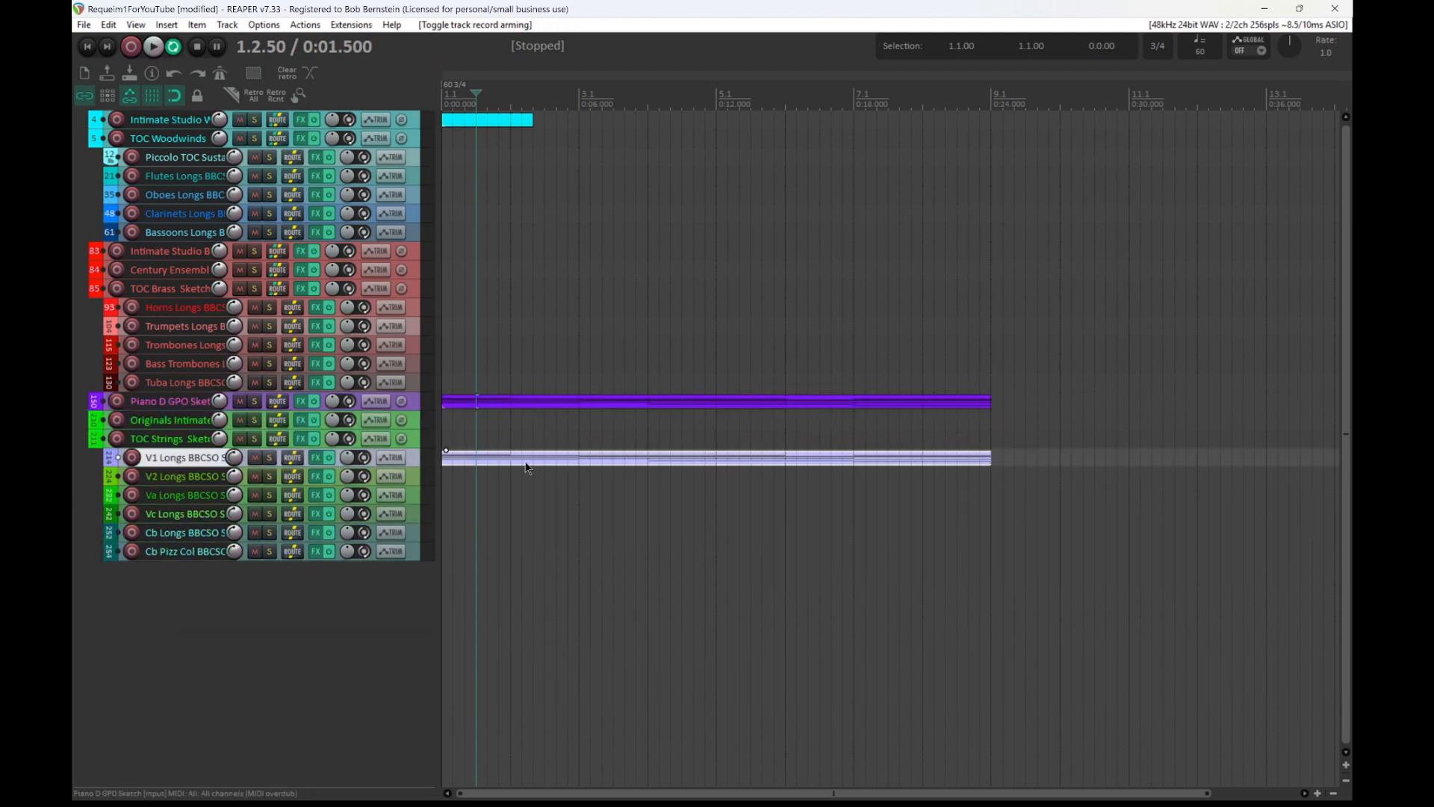
{"action": "double_click", "coordinate": [466, 459]}
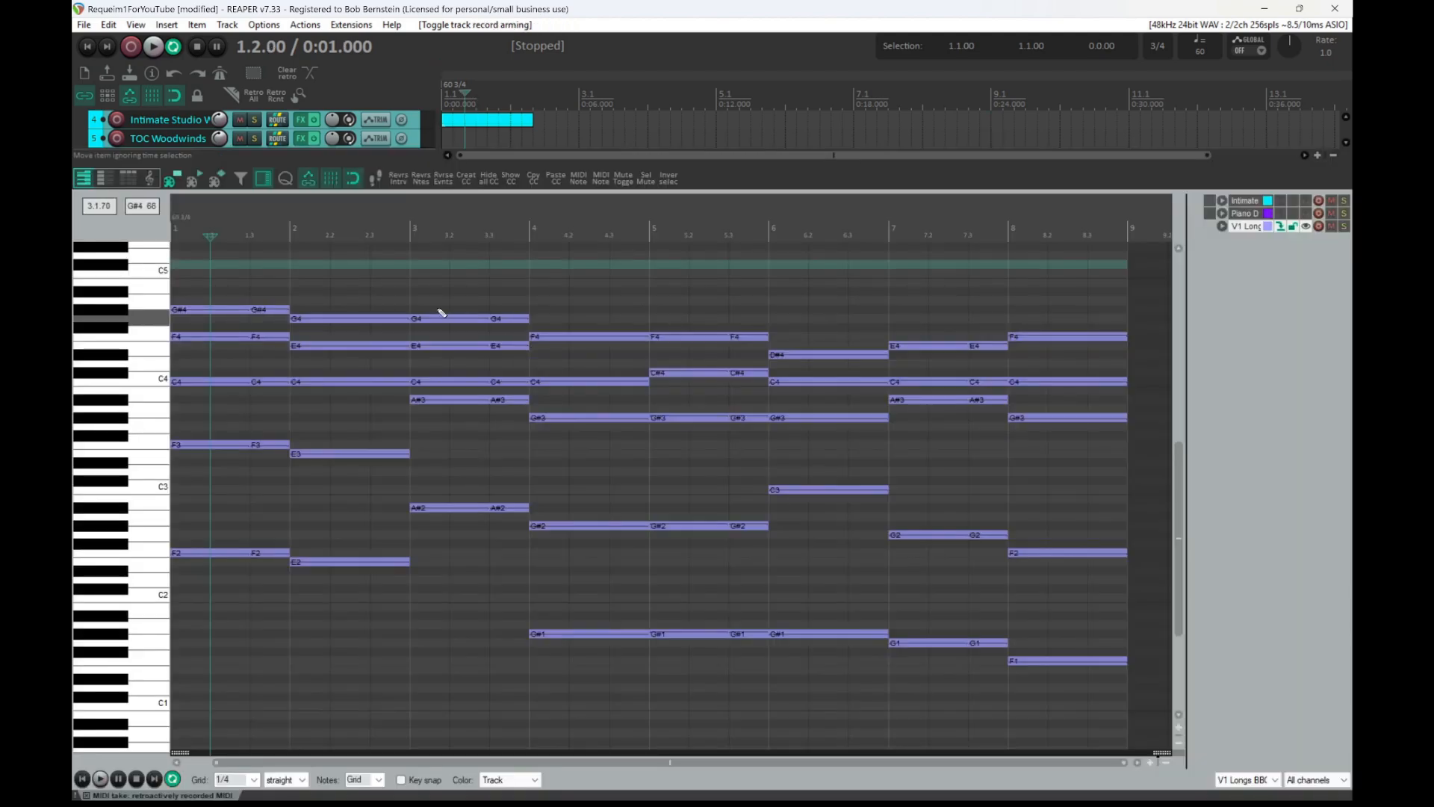
{"action": "left_click", "coordinate": [381, 282]}
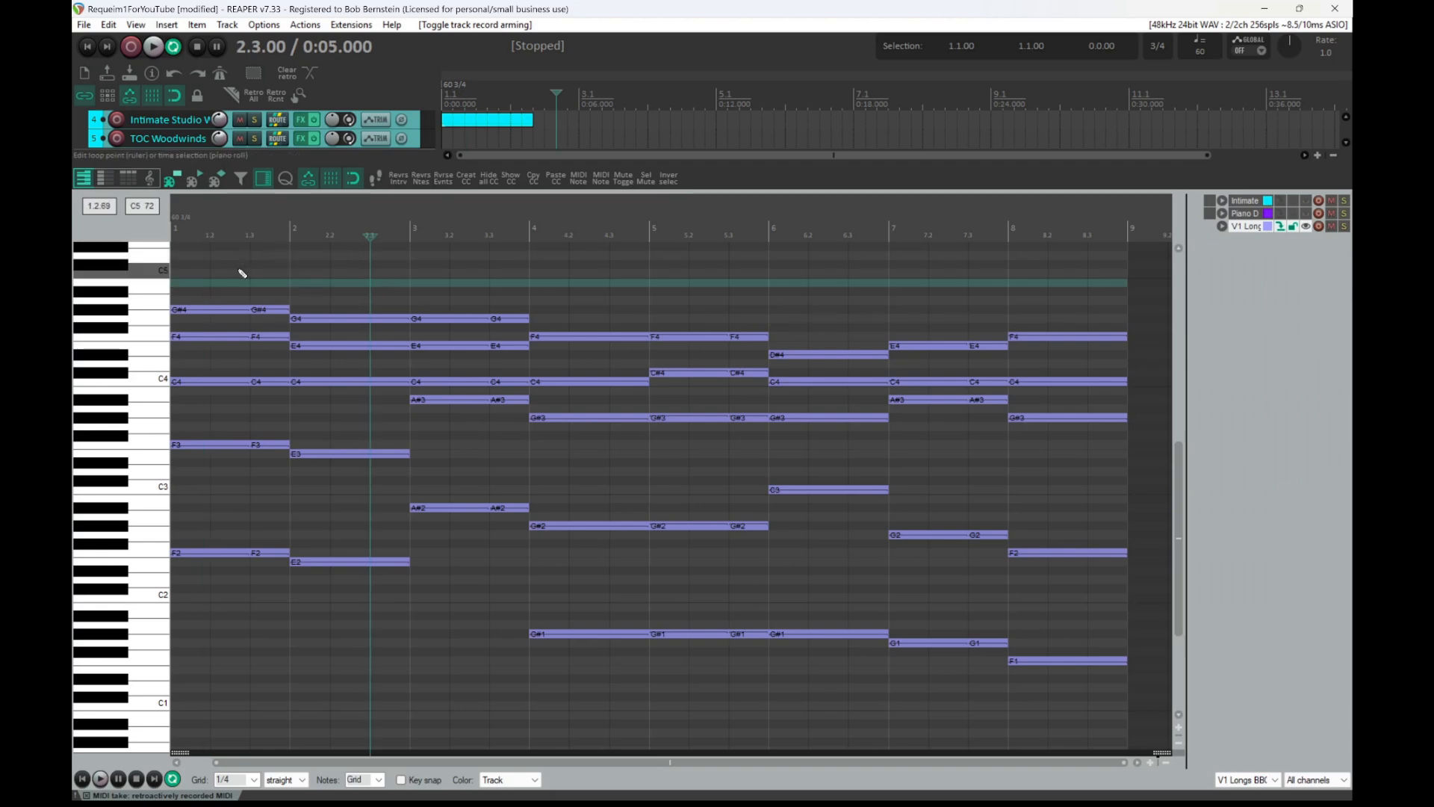
- Mute every note except the highest of each chord in the V1 Longs item, using the highest-note script and inverted selection, and close the editor
{"action": "key", "text": "ctrl+a"}
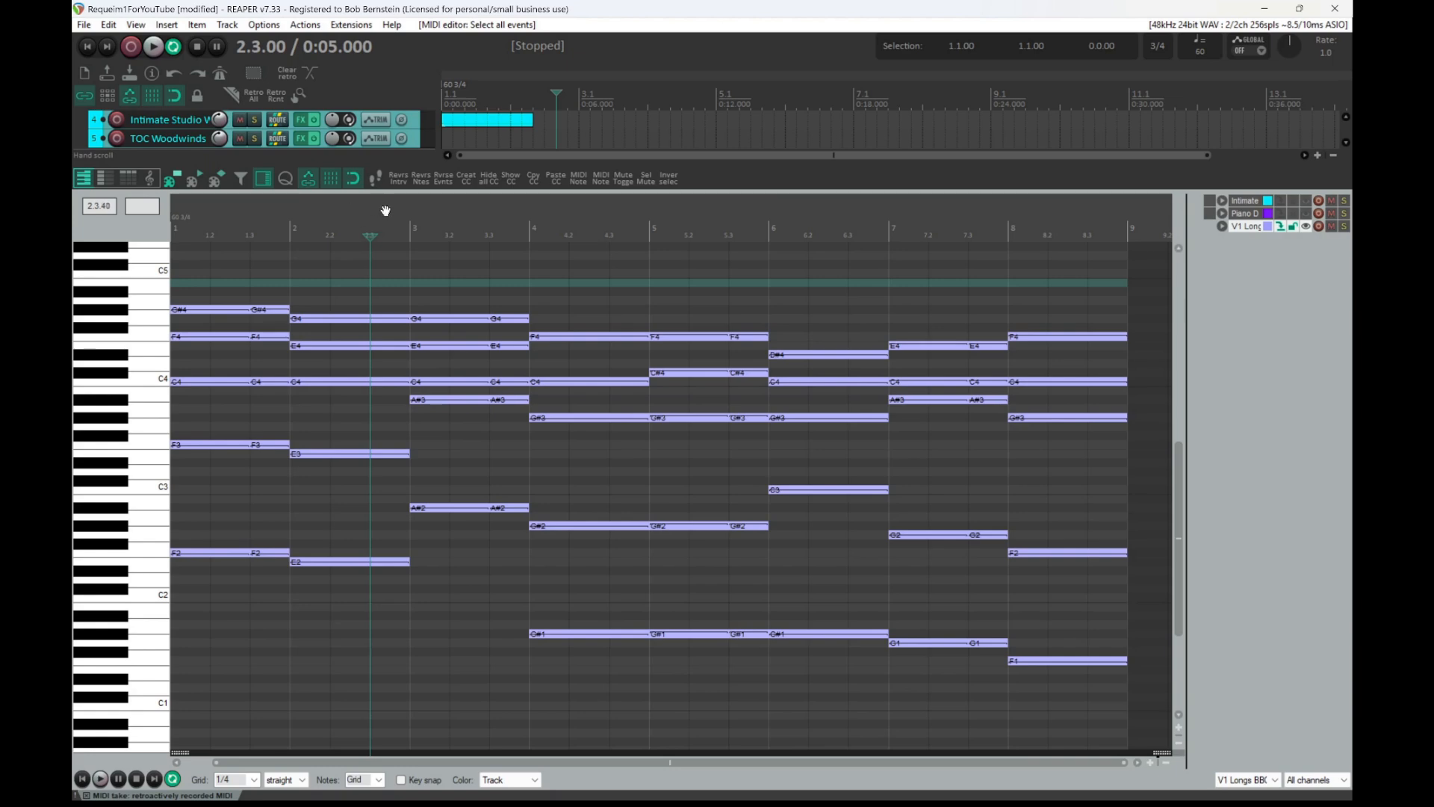
{"action": "left_click", "coordinate": [584, 181]}
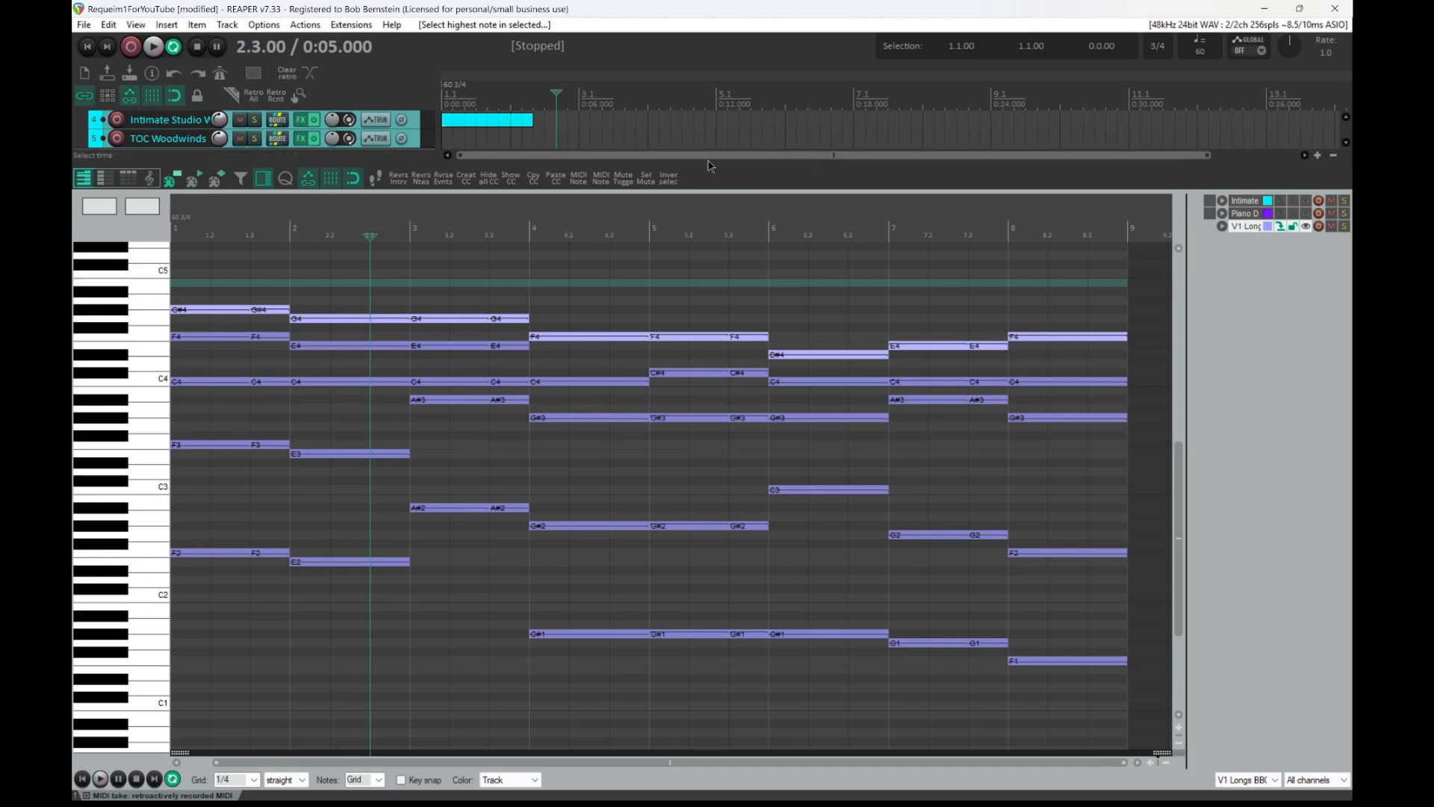
{"action": "left_click", "coordinate": [666, 179]}
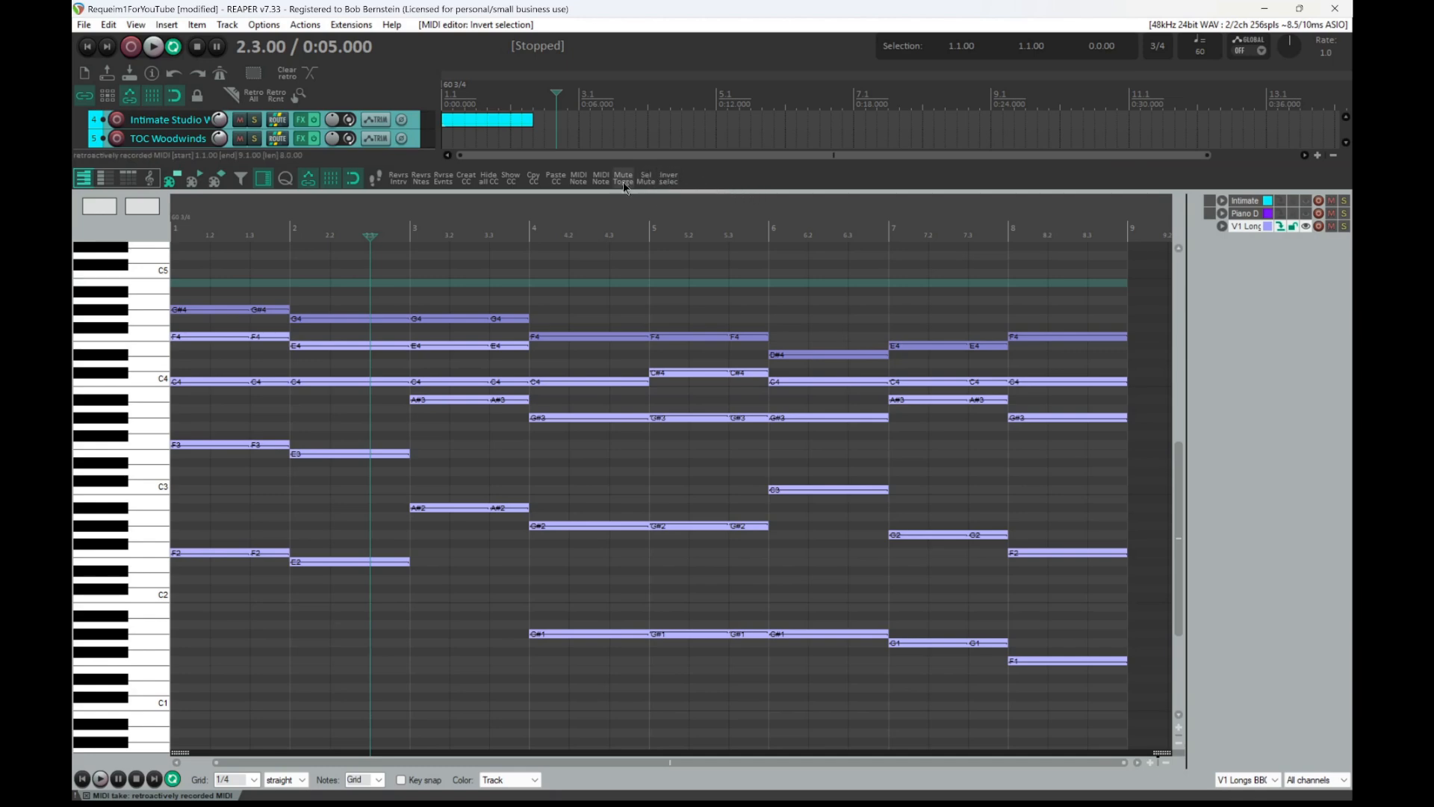
{"action": "left_click", "coordinate": [606, 296]}
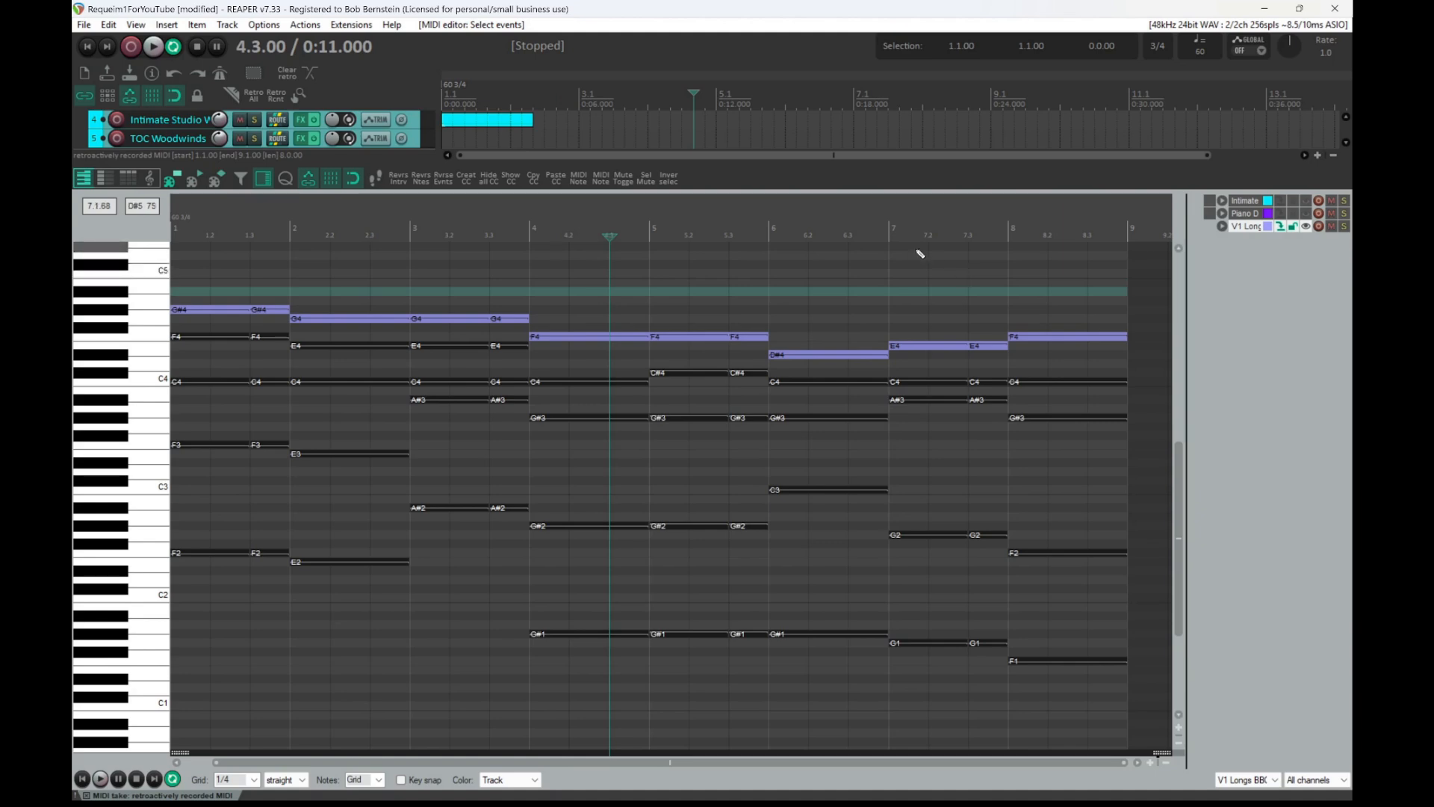
{"action": "key", "text": "Escape"}
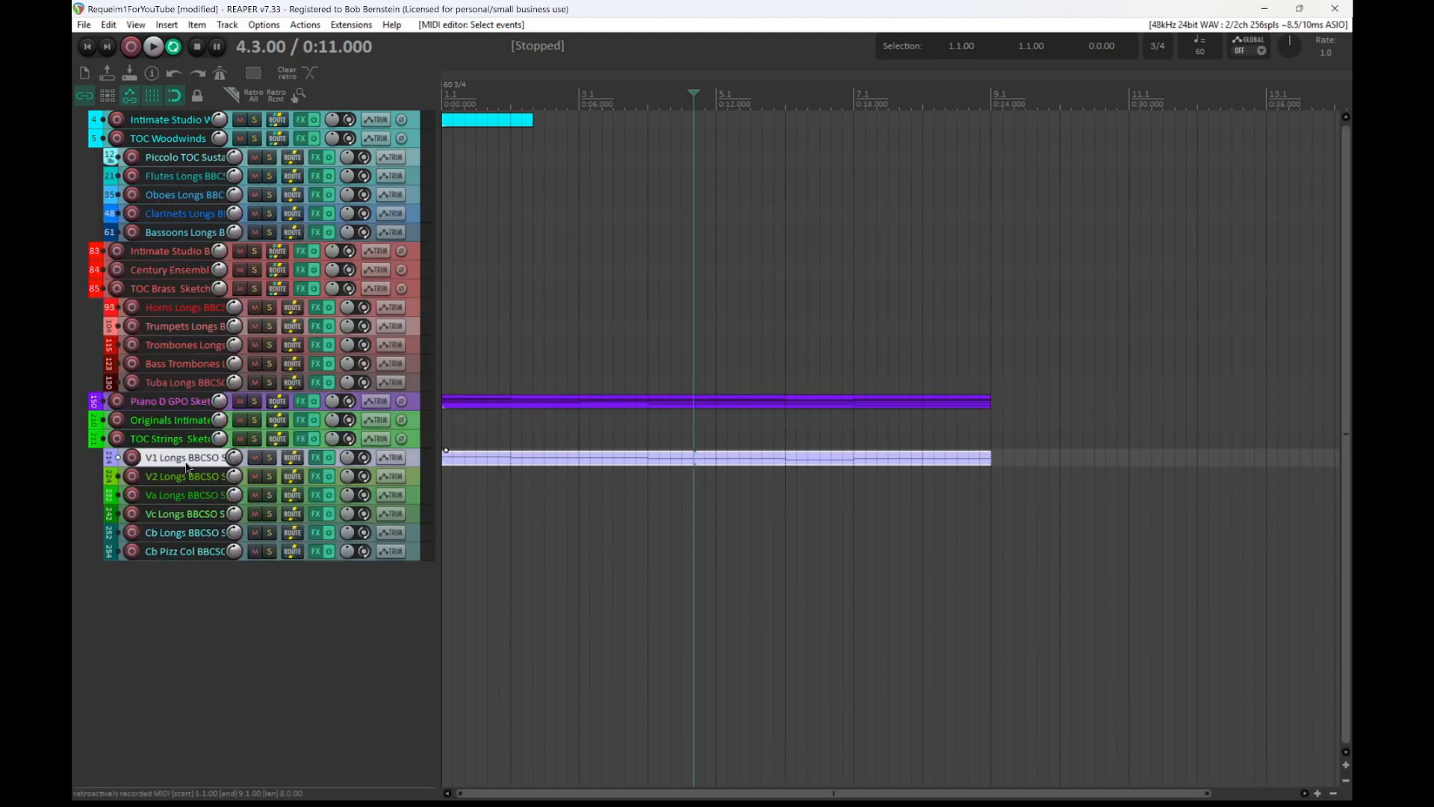
{"action": "left_click", "coordinate": [467, 459]}
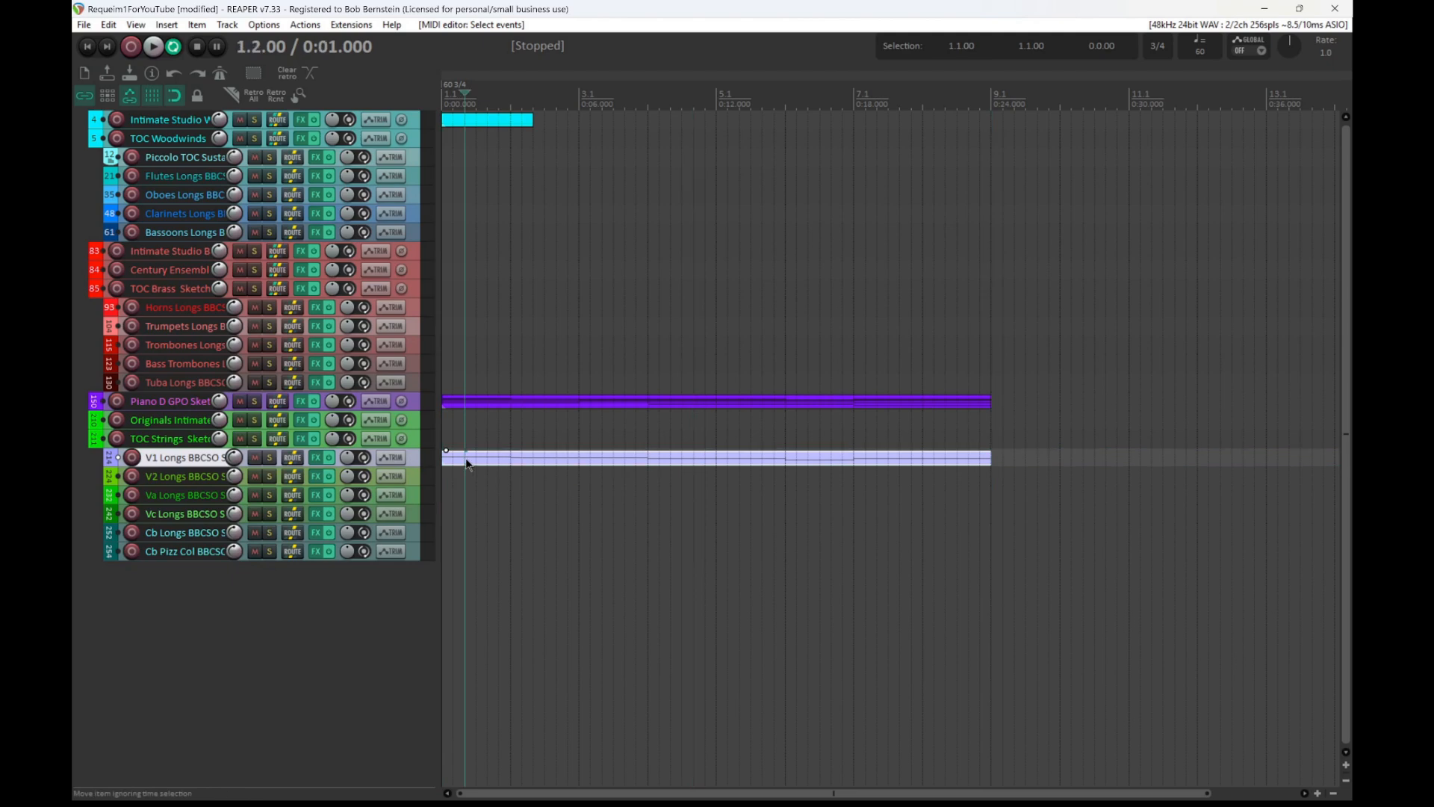
- Copy the V1 Longs item onto the V2 Longs track at the project start and open the copy in the MIDI editor
{"action": "key", "text": "ctrl"}
{"action": "left_click_drag", "start_coordinate": [461, 465], "coordinate": [463, 476]}
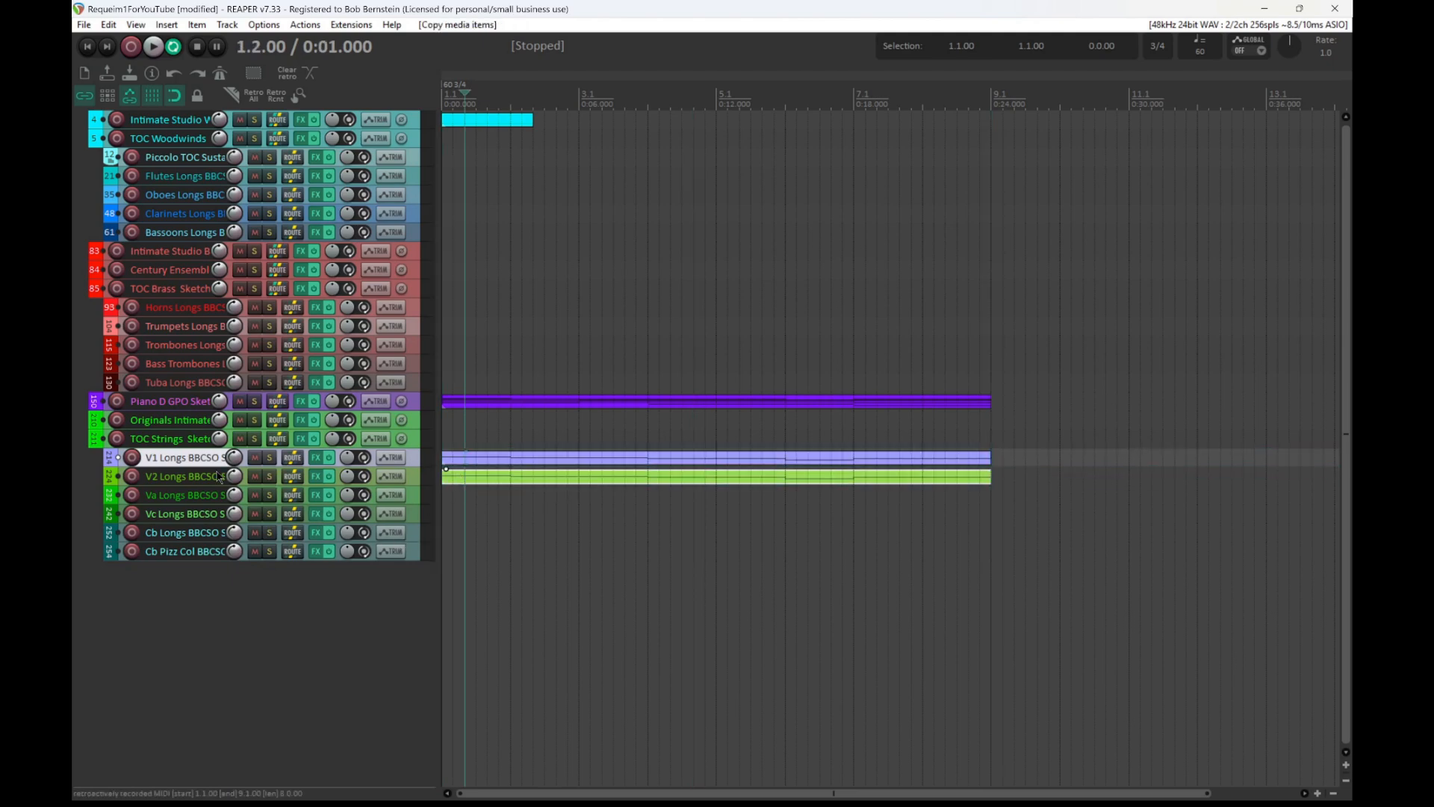
{"action": "double_click", "coordinate": [463, 482]}
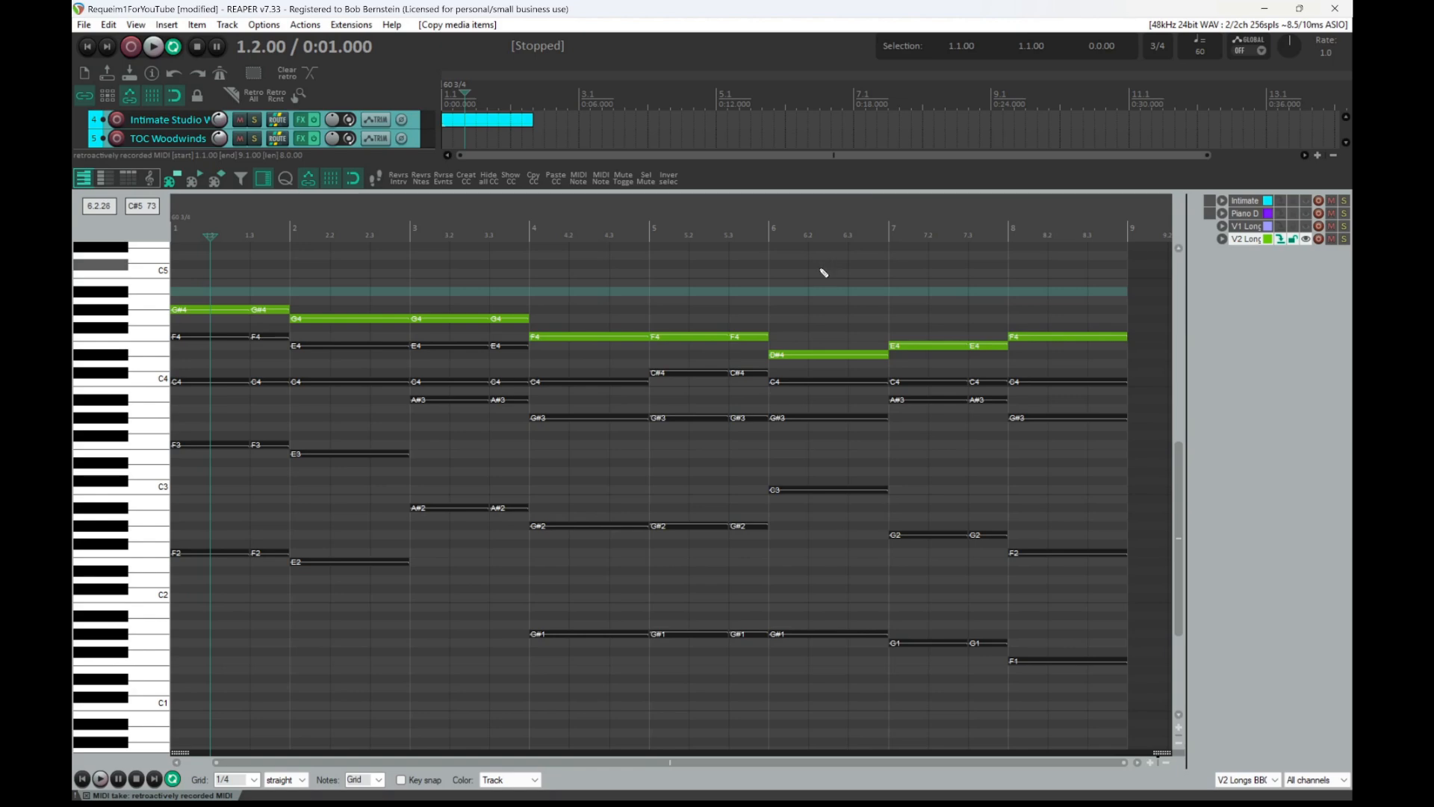
- Toggle the mute state of all notes in the V2 Longs item, select the muted top notes and delete them
{"action": "key", "text": "ctrl+a"}
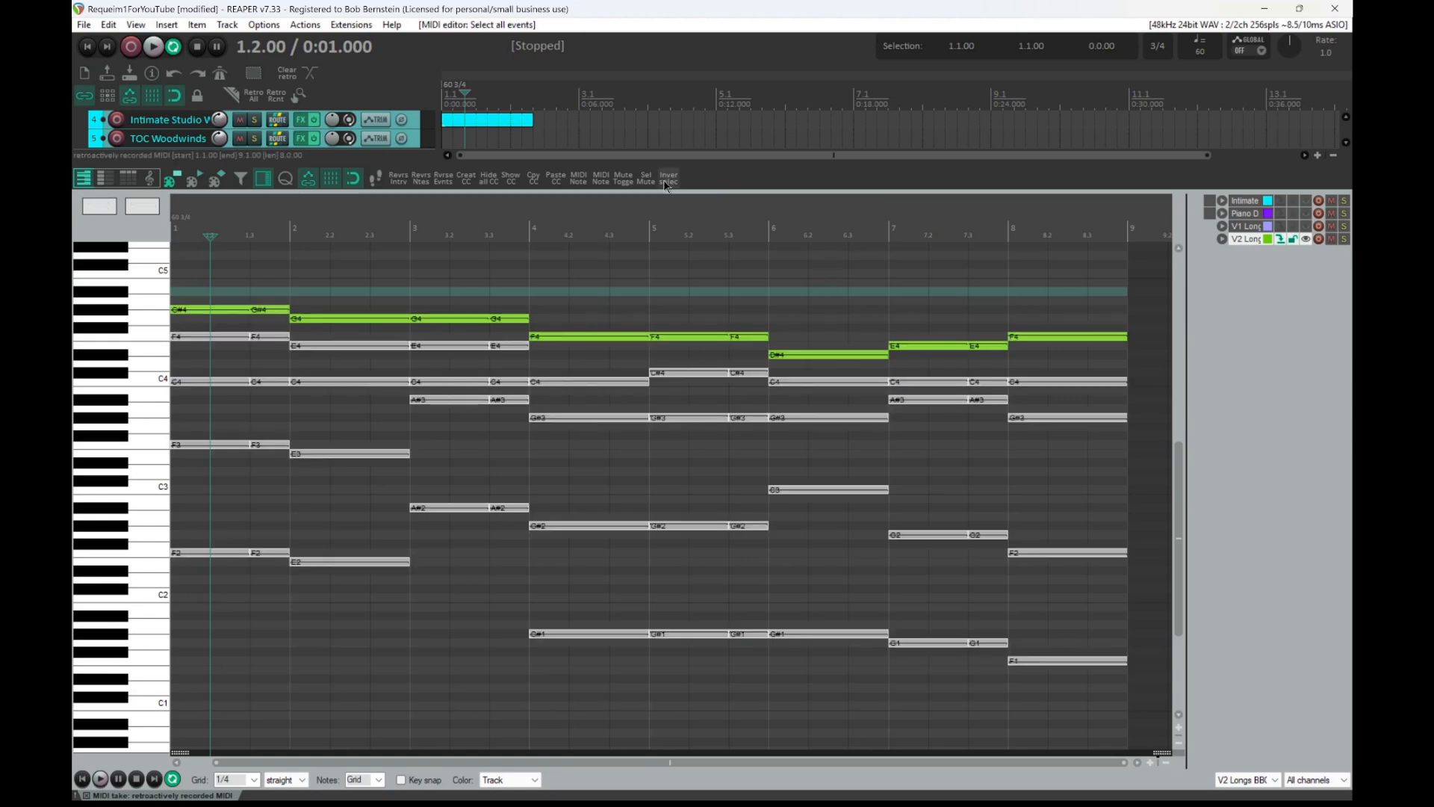
{"action": "left_click", "coordinate": [617, 179]}
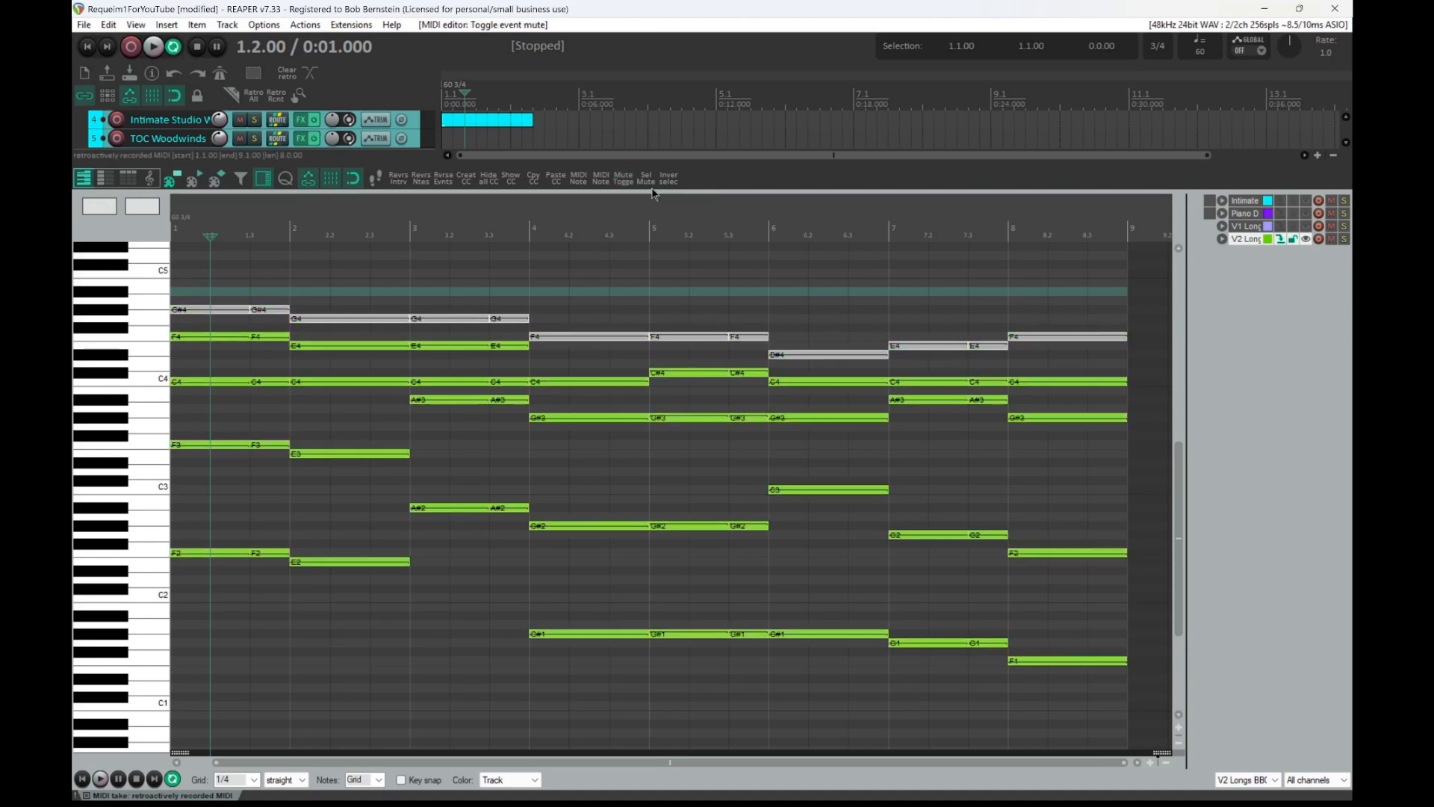
{"action": "left_click", "coordinate": [647, 181]}
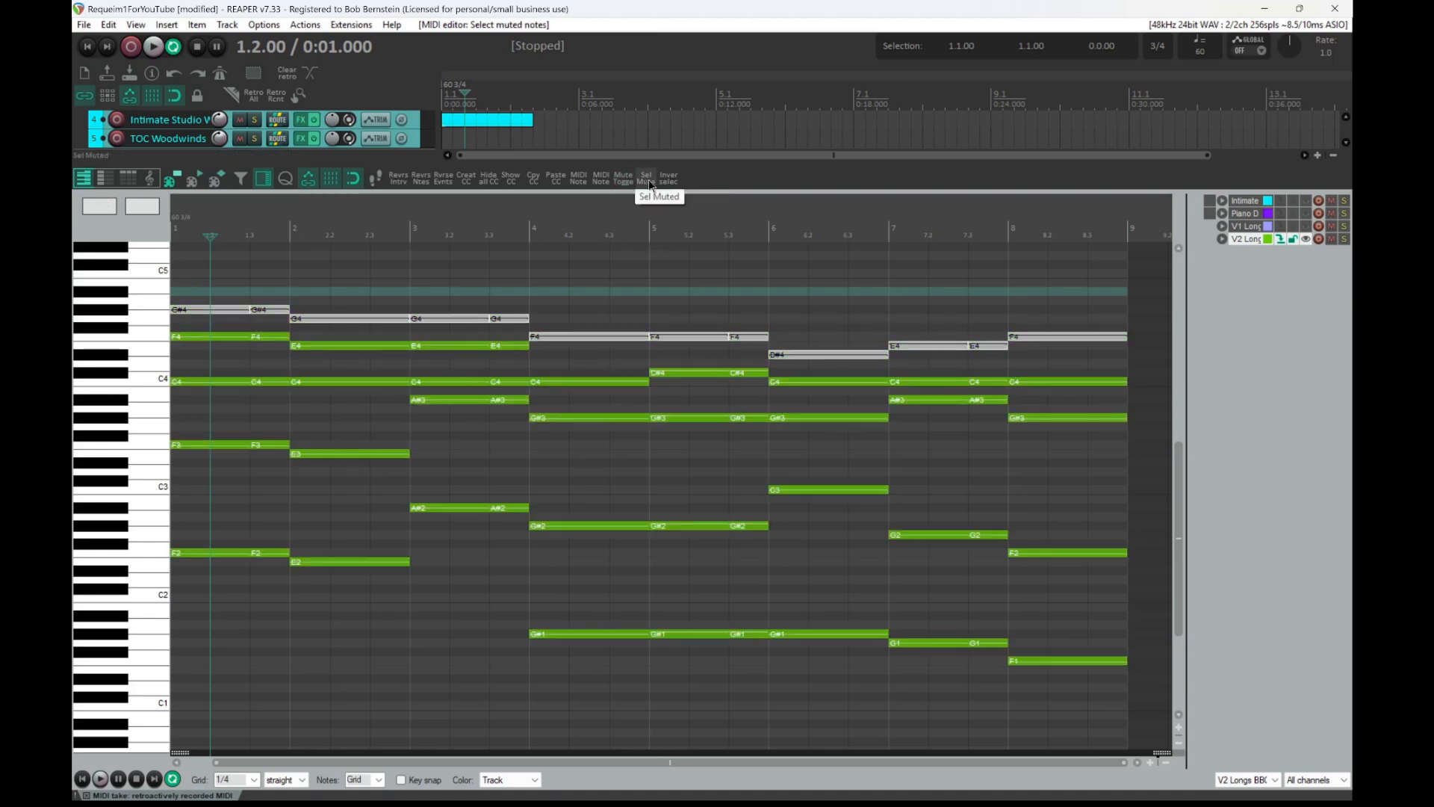
{"action": "key", "text": "Delete"}
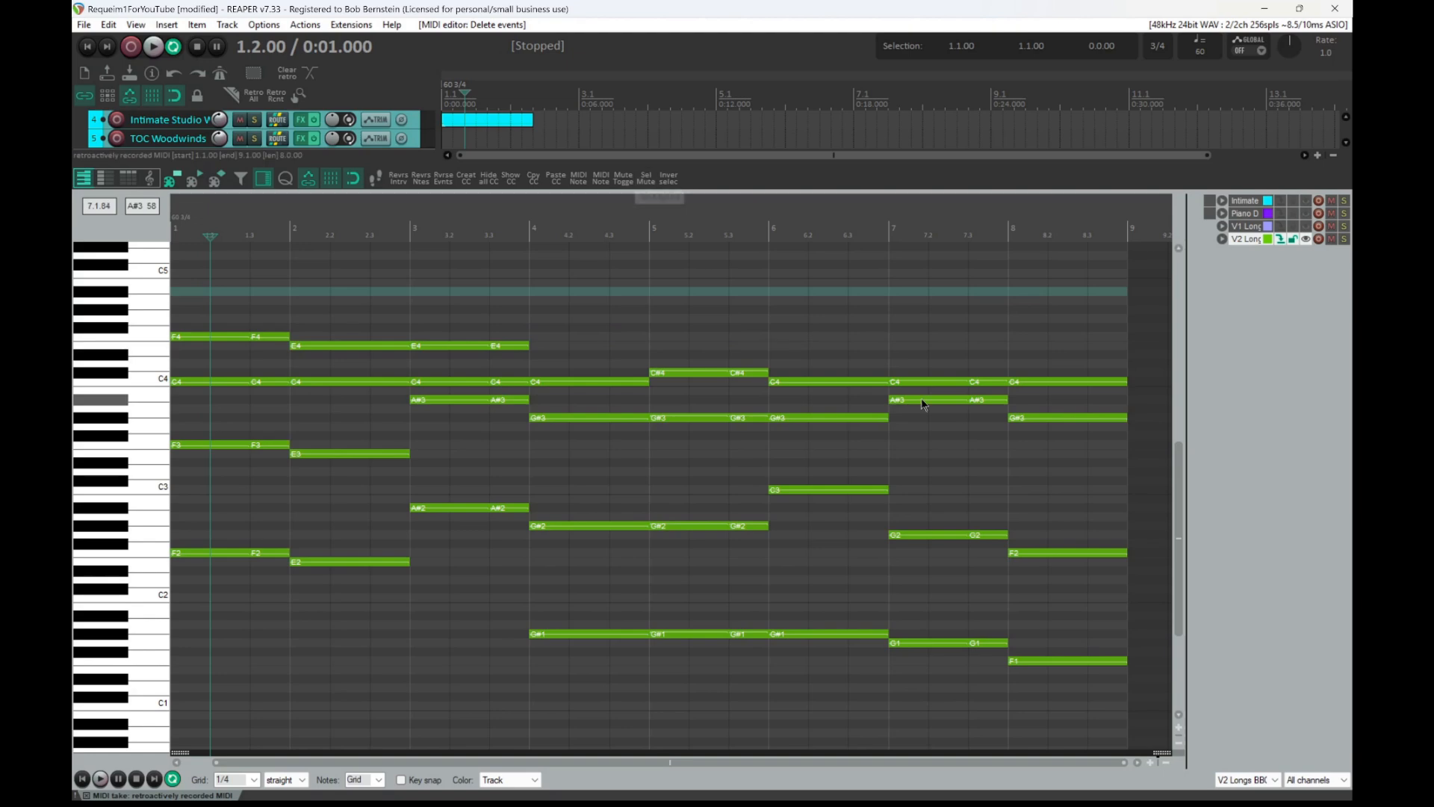
- Mute all but the highest remaining note of each chord in the V2 Longs item, using the highest-note script and inverted selection, and close the editor
{"action": "left_click", "coordinate": [598, 183]}
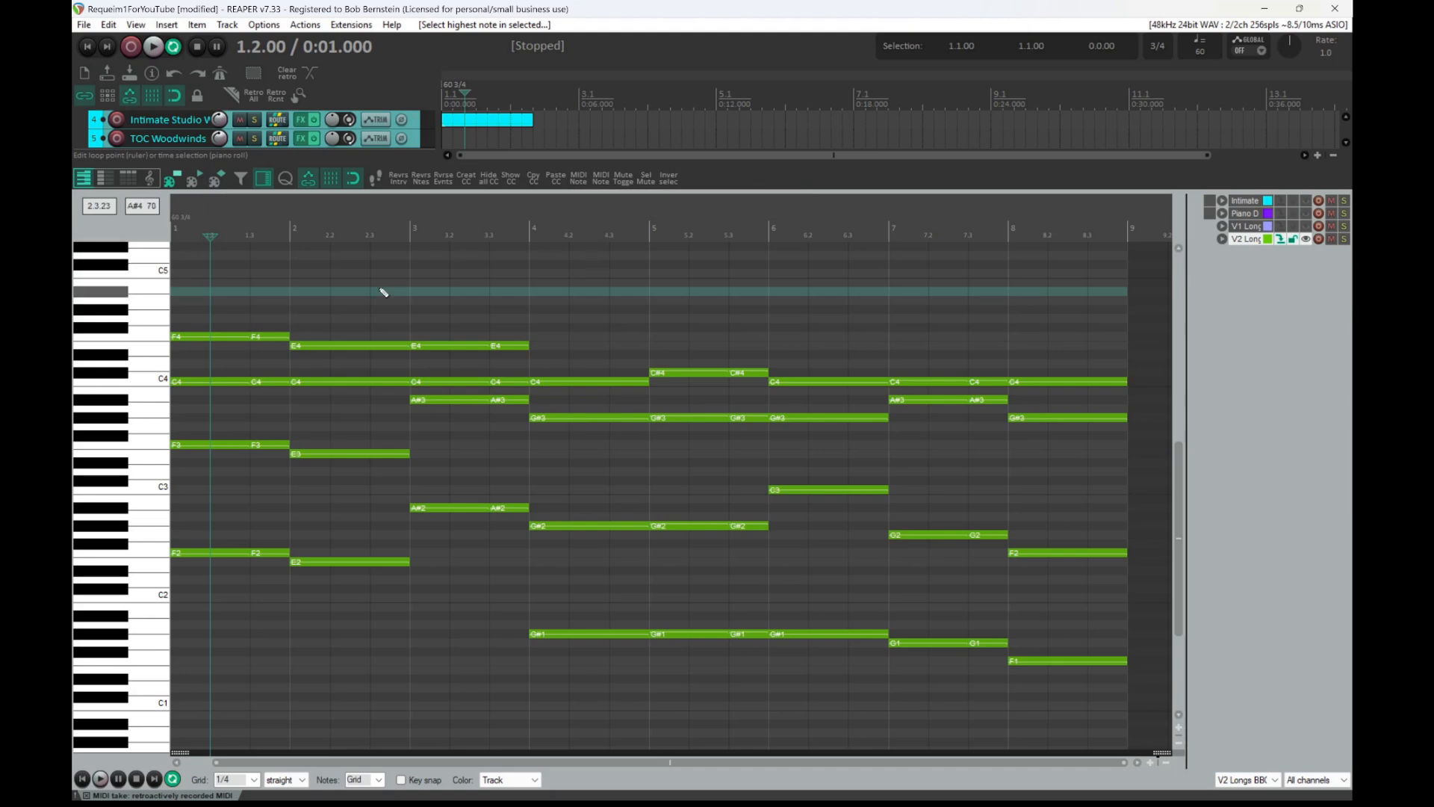
{"action": "key", "text": "ctrl+a"}
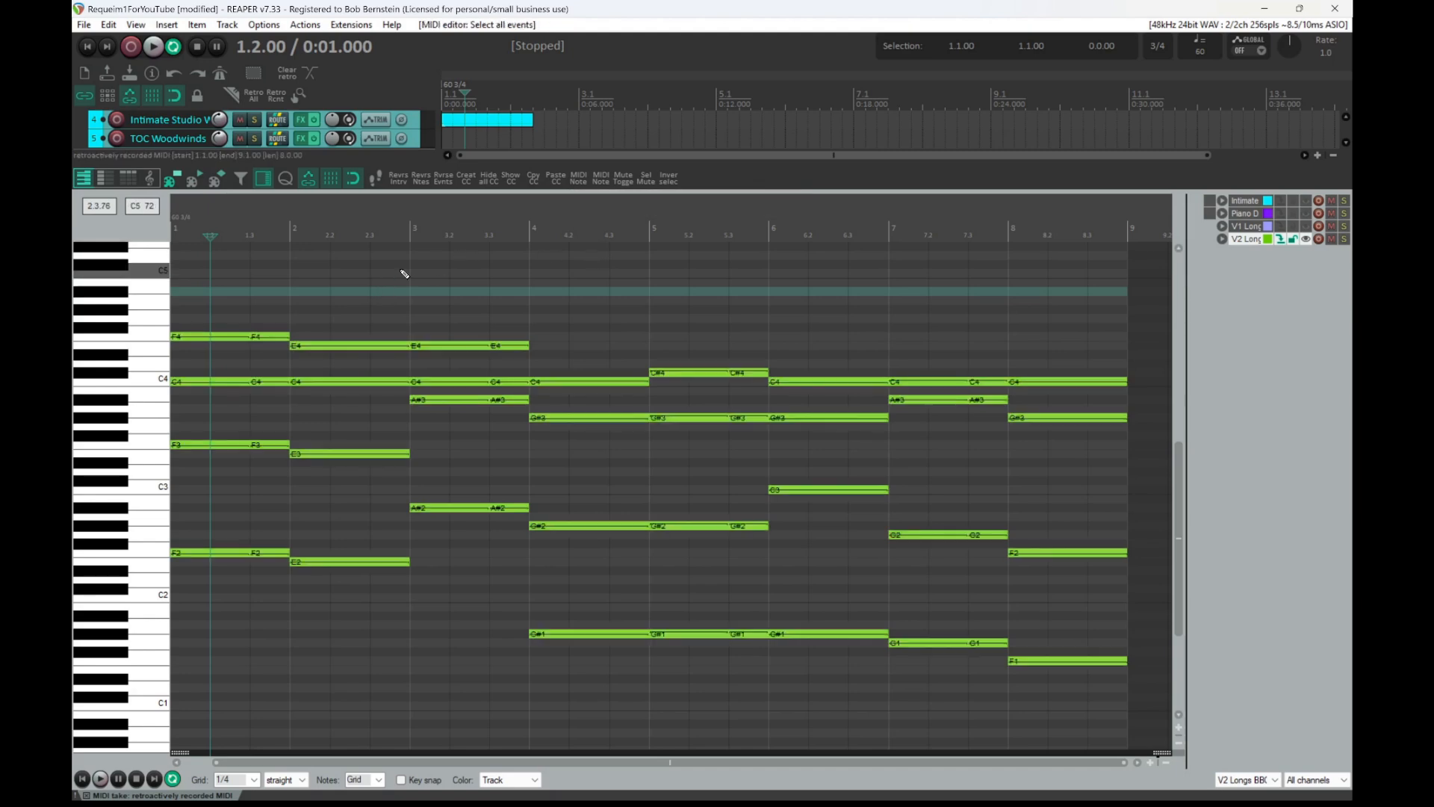
{"action": "left_click", "coordinate": [582, 184]}
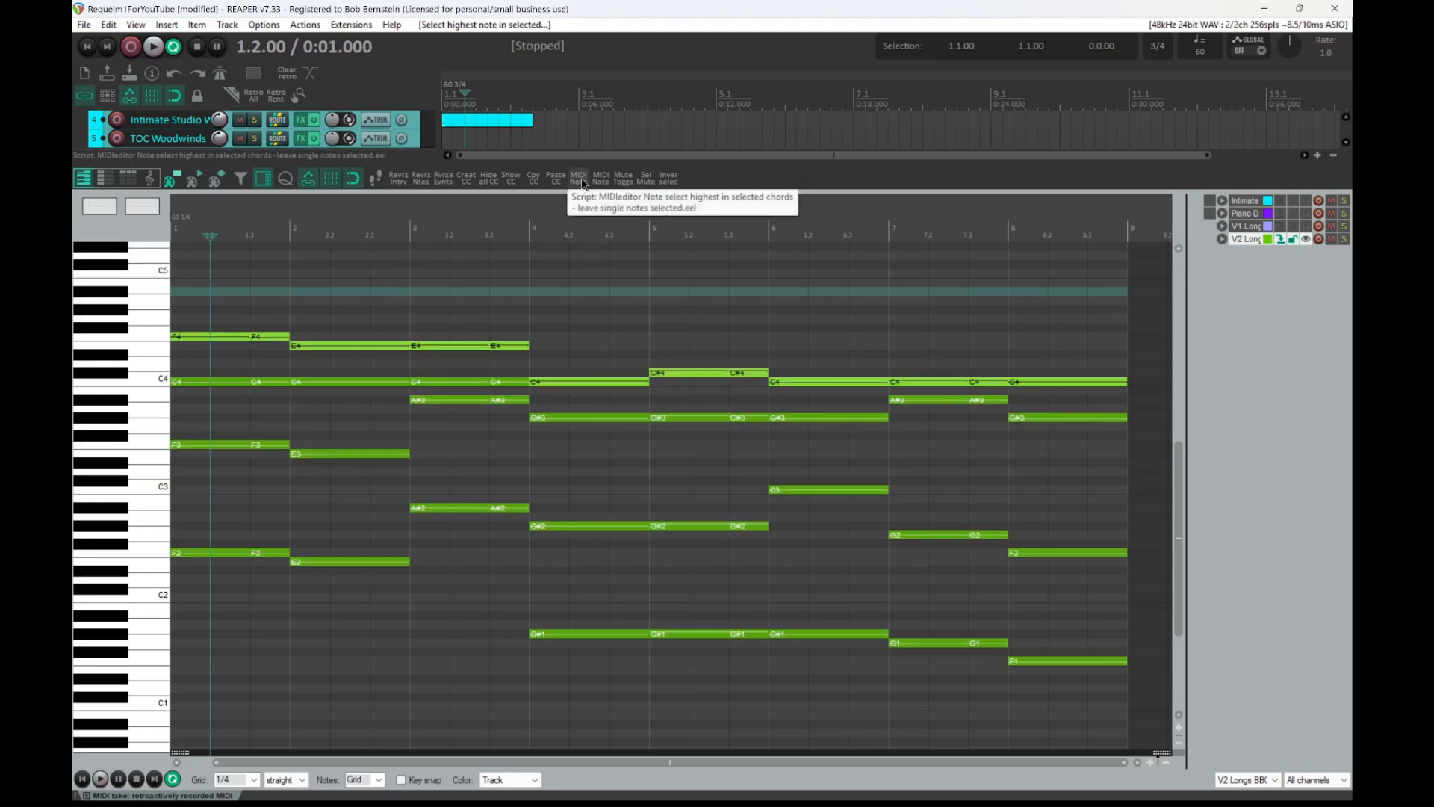
{"action": "left_click", "coordinate": [667, 184]}
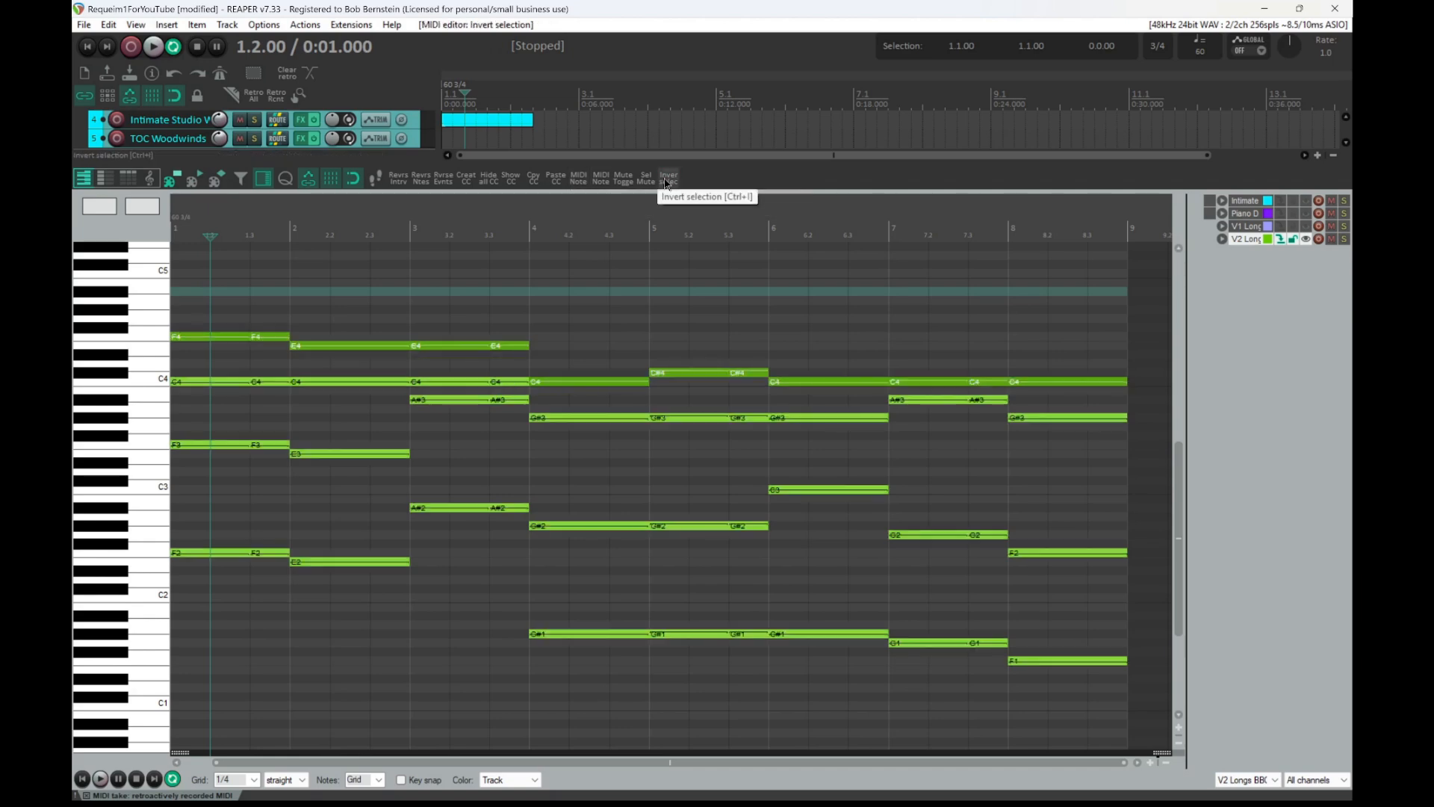
{"action": "left_click", "coordinate": [623, 179]}
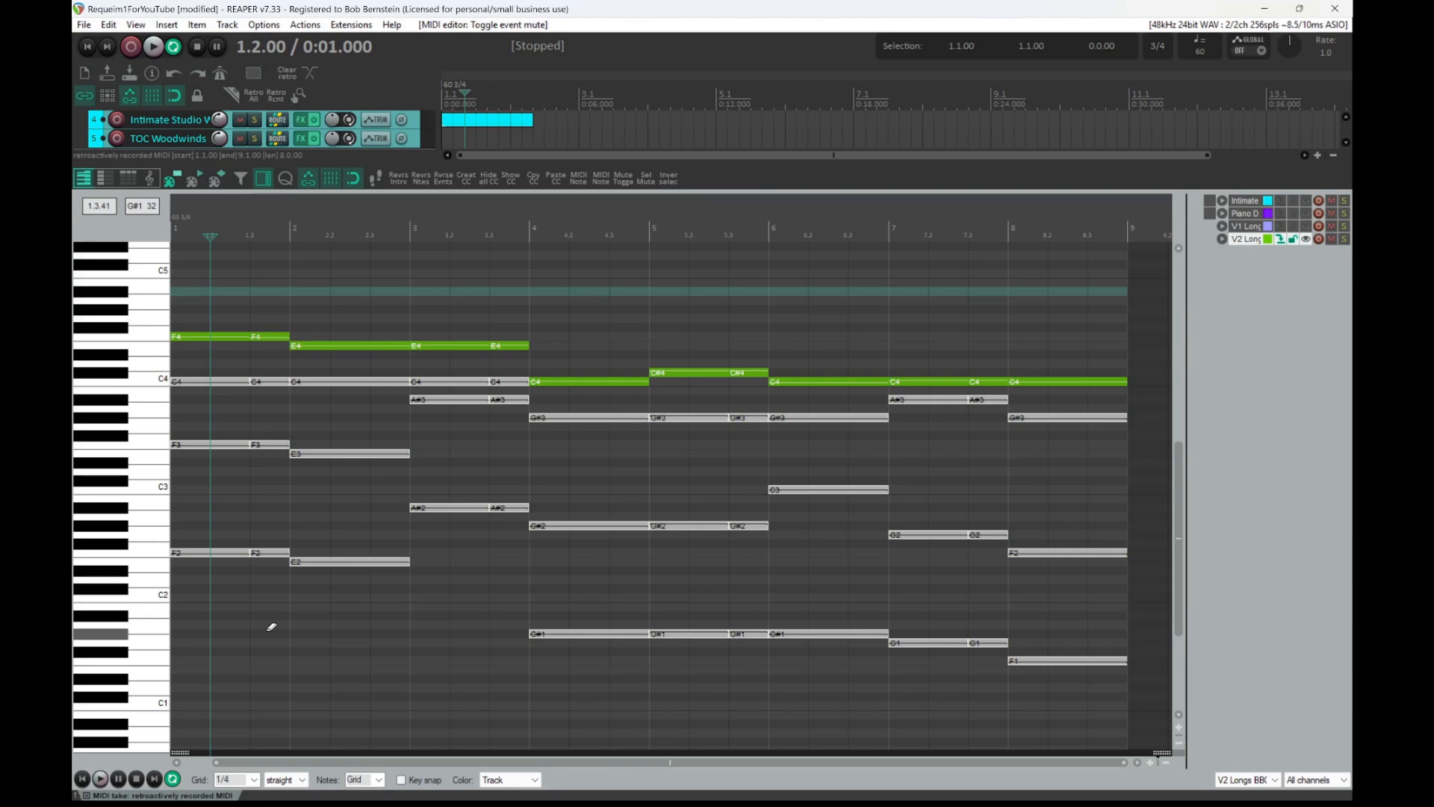
{"action": "key", "text": "Escape"}
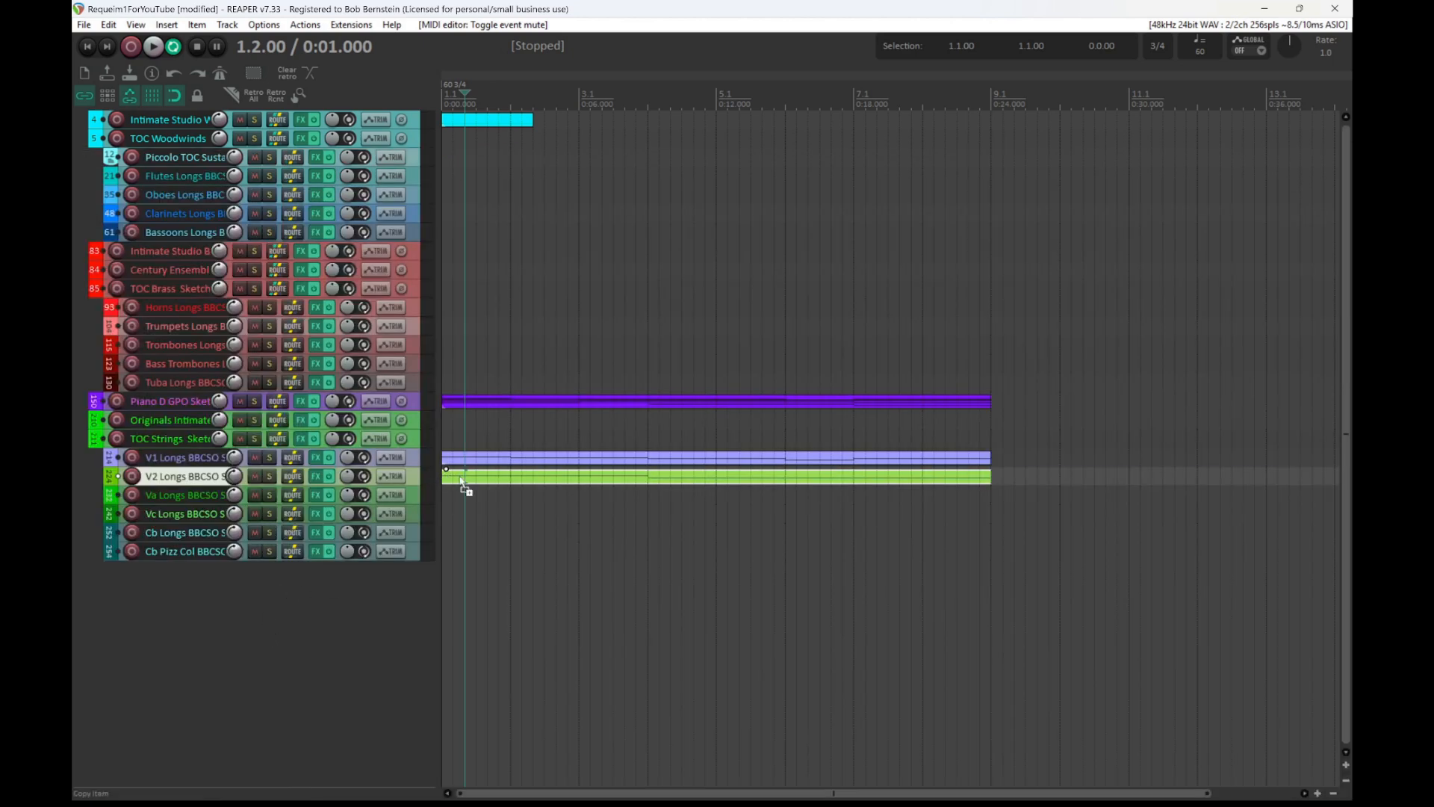
- Copy the V2 Longs item onto the Va Longs track, hide that track's volume envelope and open the copy in the MIDI editor
{"action": "left_click_drag", "start_coordinate": [460, 481], "coordinate": [459, 495]}
{"action": "left_click", "coordinate": [158, 501]}
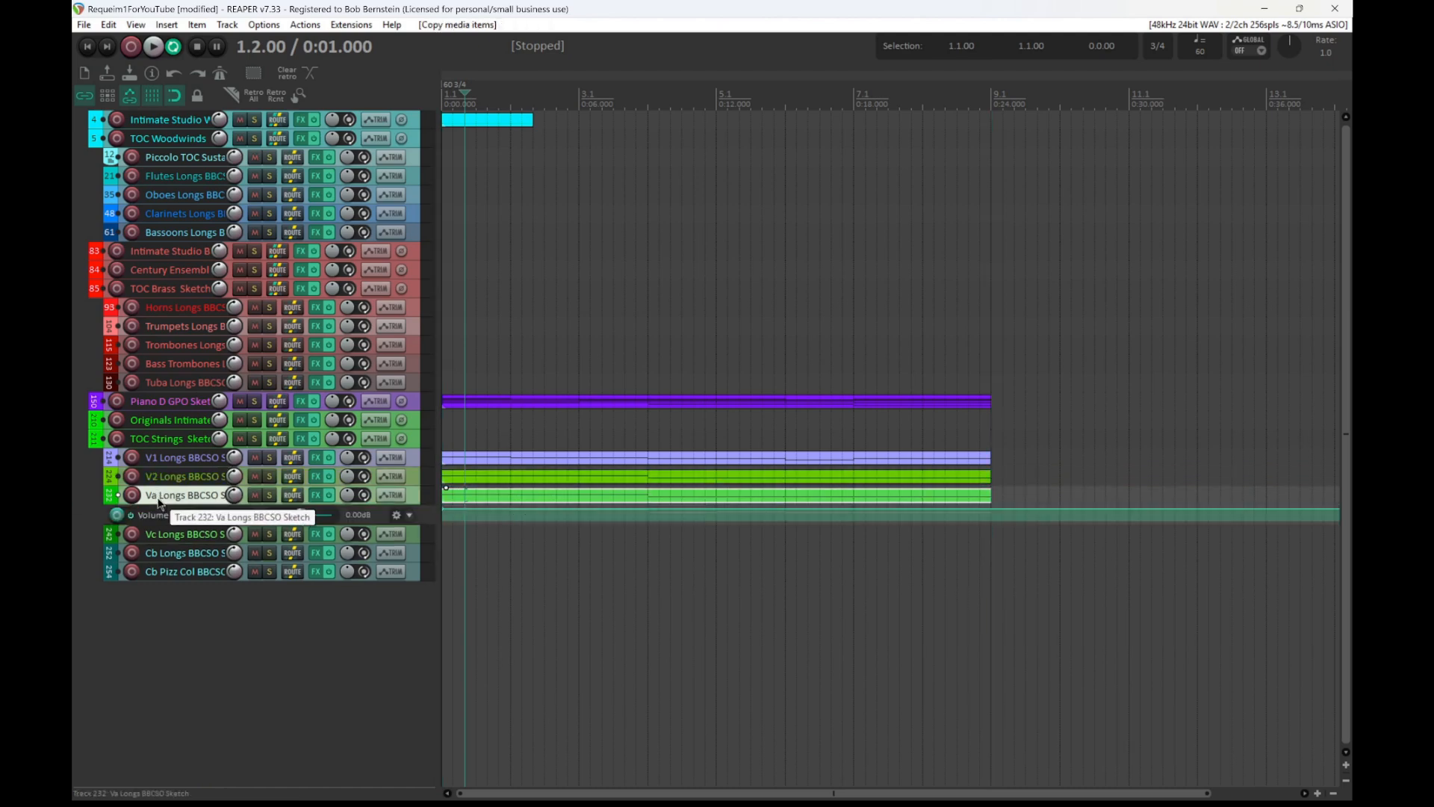
{"action": "key", "text": "v"}
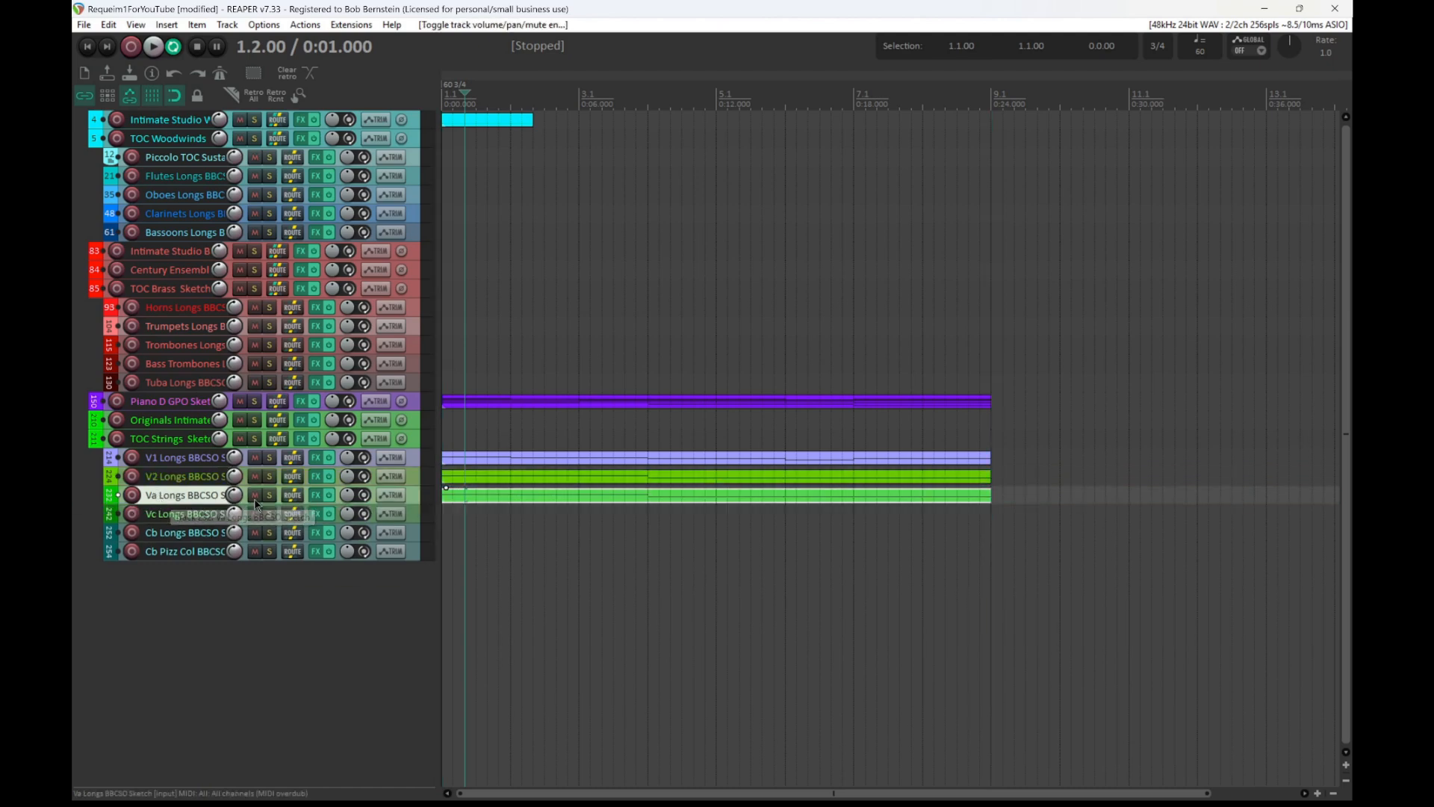
{"action": "double_click", "coordinate": [460, 496]}
- Toggle the mute state of all notes in the Va Longs item, select the muted top notes and delete them
{"action": "key", "text": "ctrl+a"}
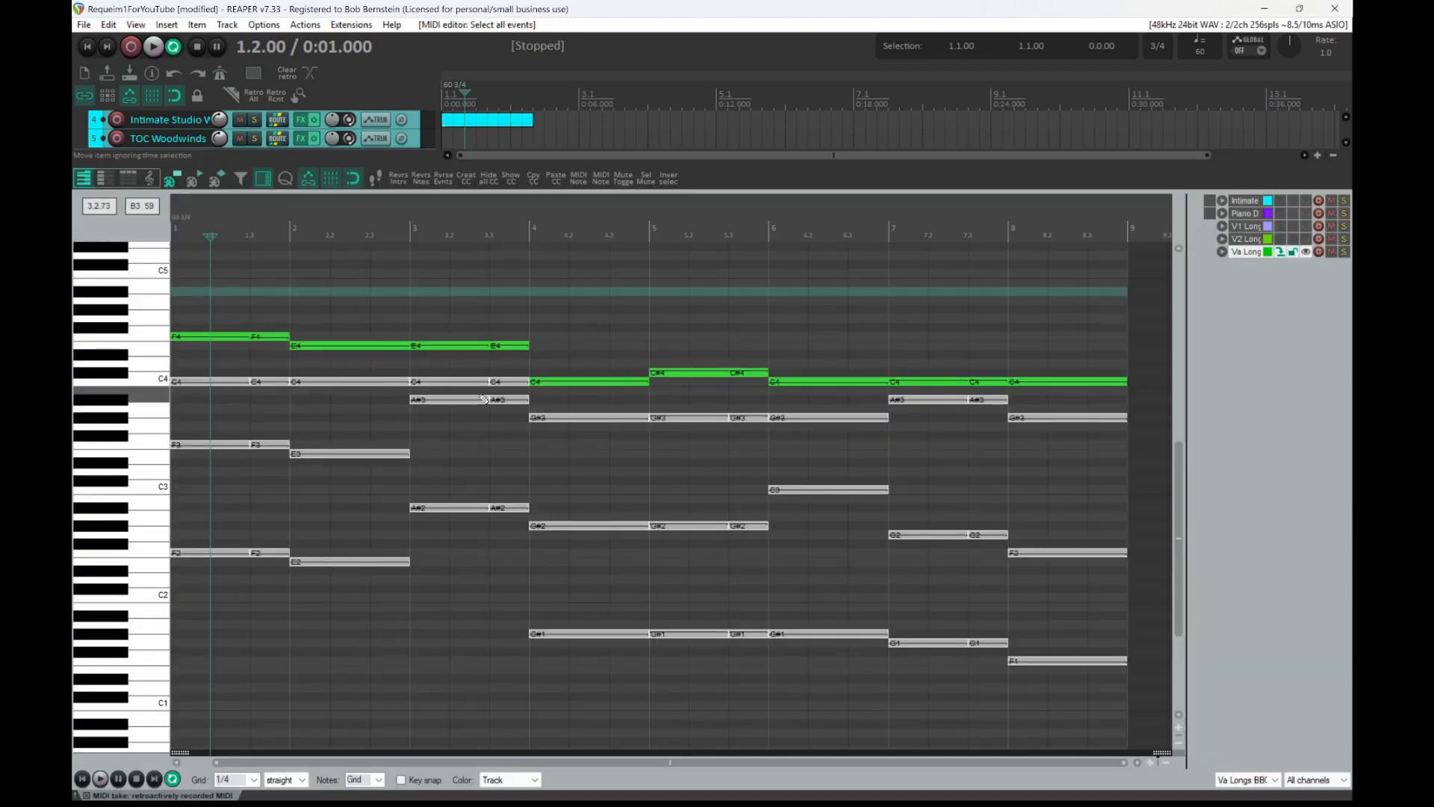
{"action": "left_click", "coordinate": [623, 181]}
{"action": "left_click", "coordinate": [647, 180]}
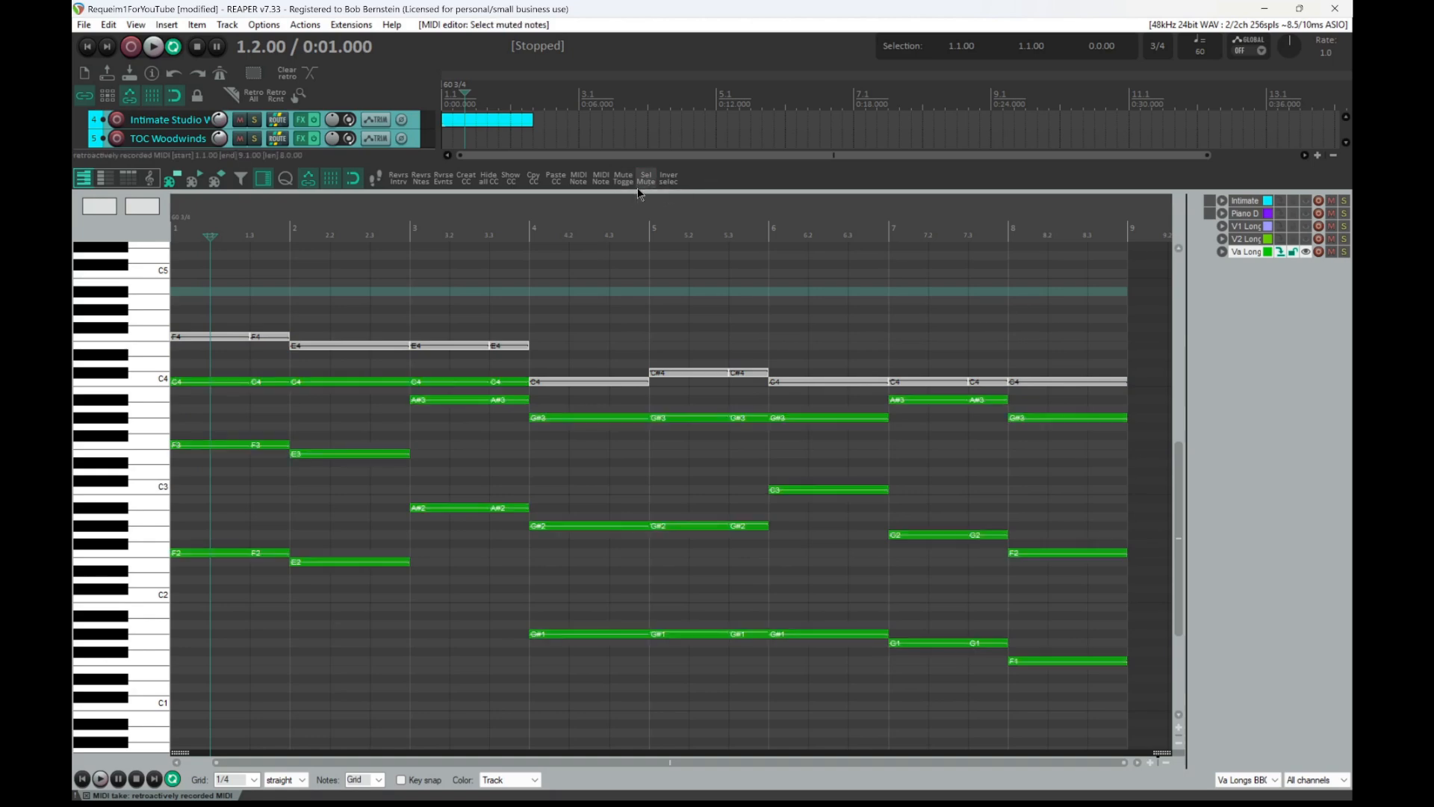
{"action": "key", "text": "Delete"}
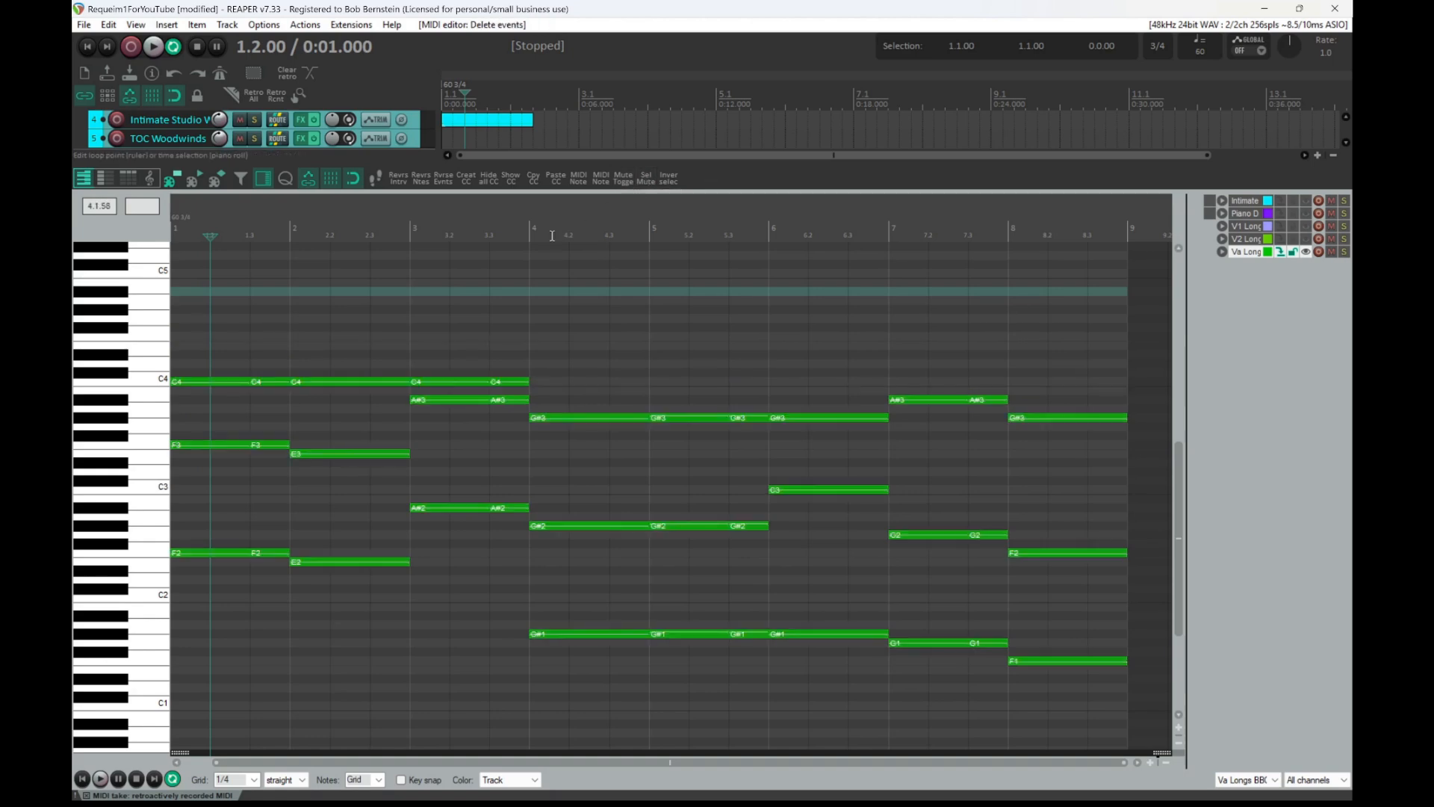
- Mute all but the highest remaining note of each chord in the Va Longs item, using the highest-note script and inverted selection, and close the editor
{"action": "left_click", "coordinate": [303, 295]}
{"action": "key", "text": "ctrl+a"}
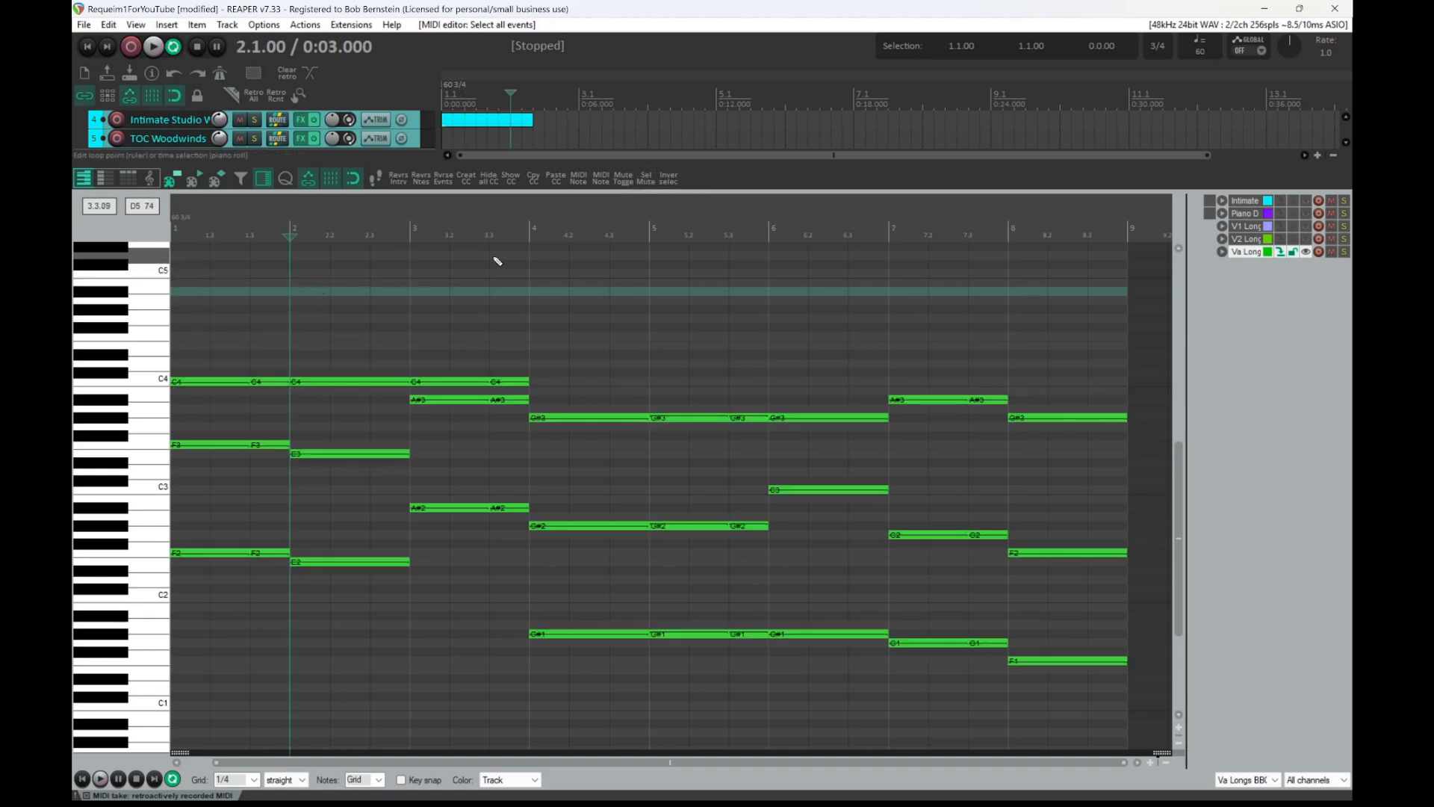
{"action": "left_click", "coordinate": [581, 183]}
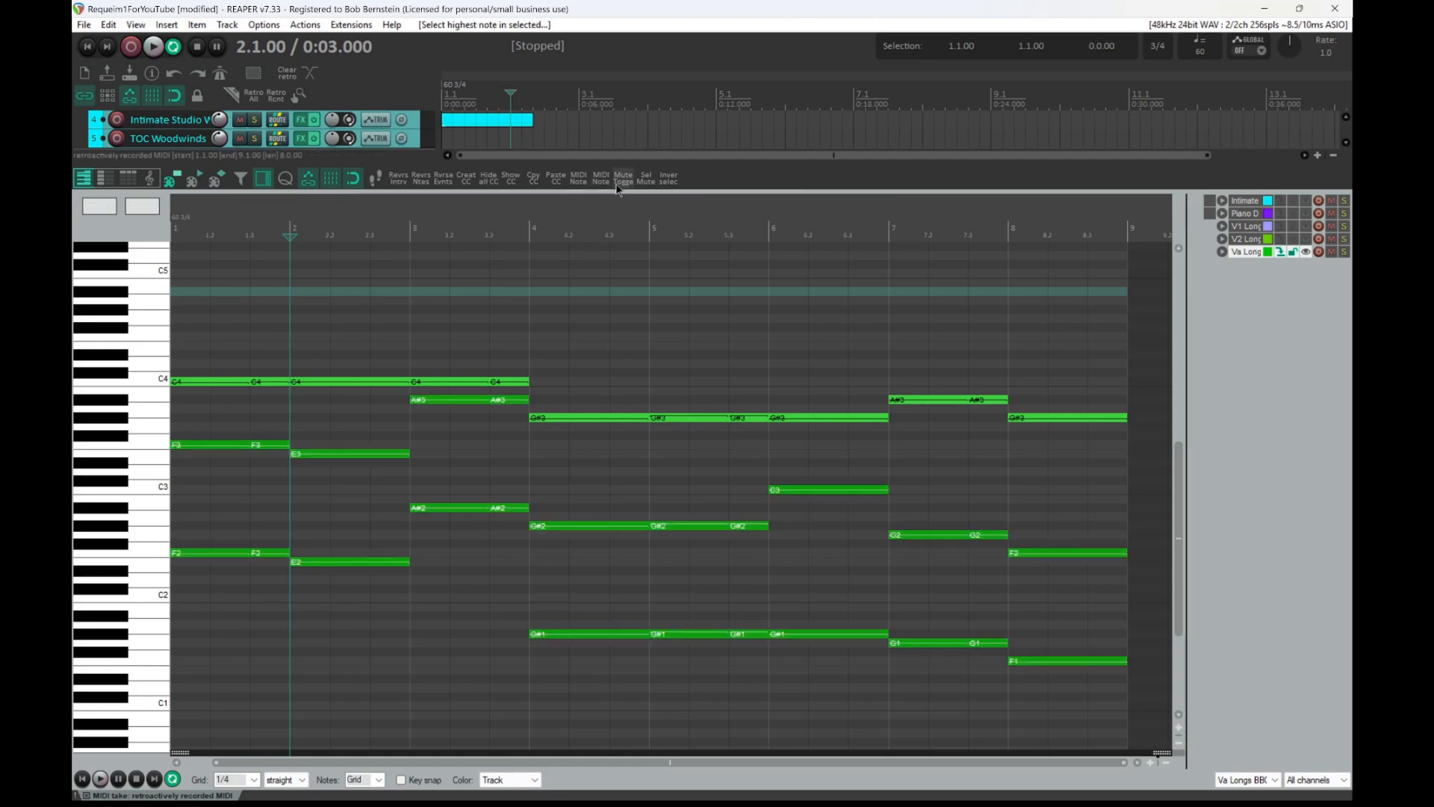
{"action": "left_click", "coordinate": [668, 179]}
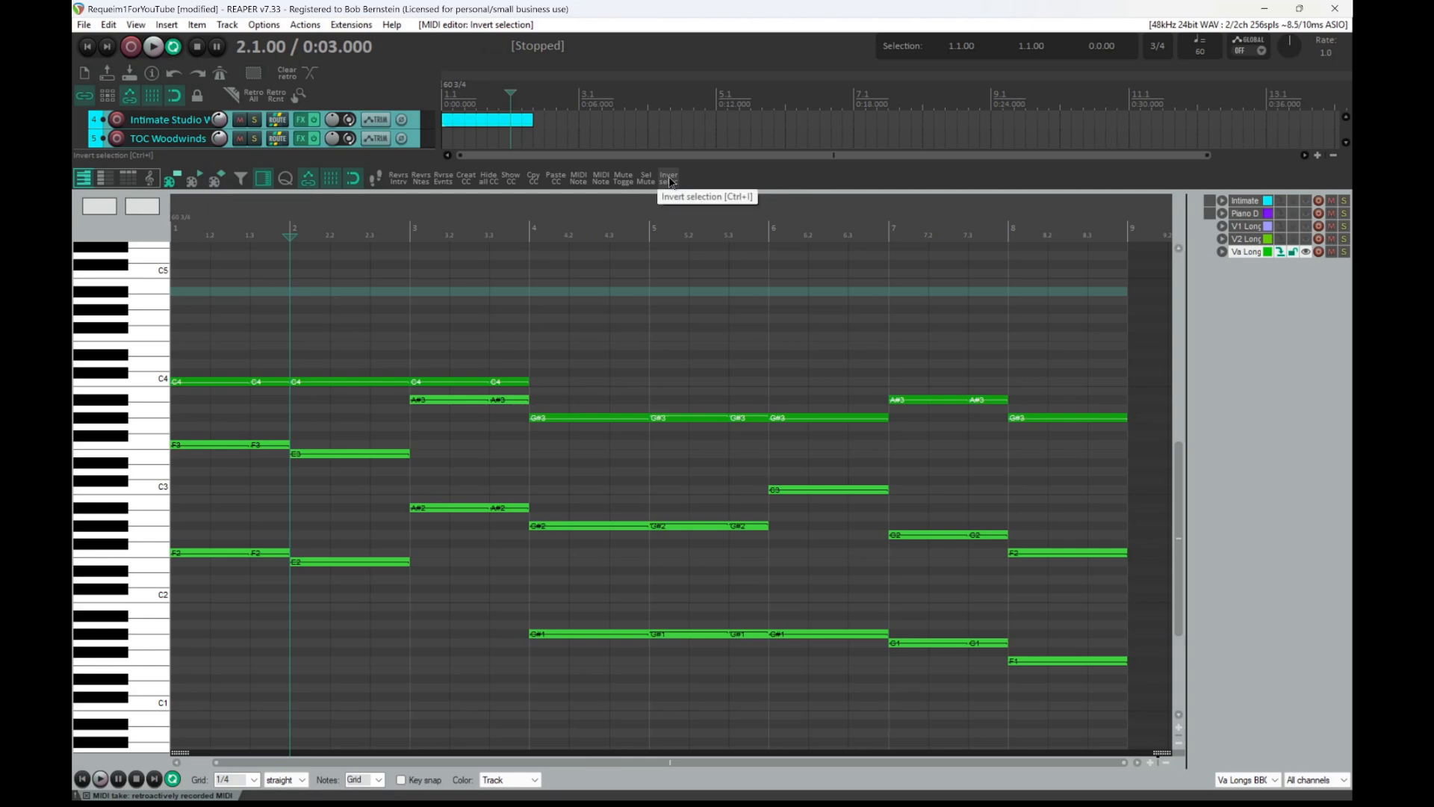
{"action": "left_click", "coordinate": [625, 181]}
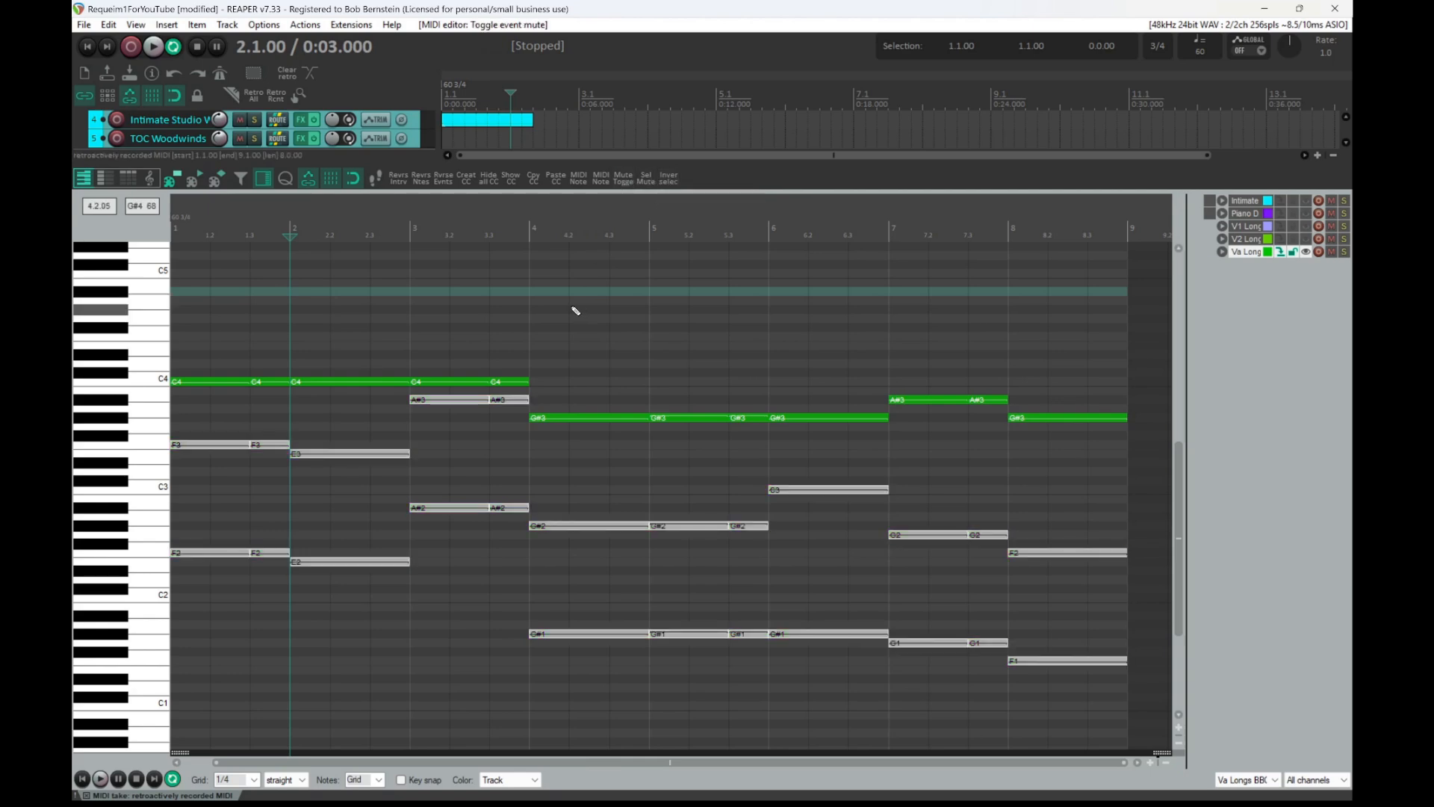
{"action": "key", "text": "Escape"}
- Copy the Va Longs item onto the Vc Longs track at the project start and open the copy in the MIDI editor
{"action": "left_click", "coordinate": [476, 504]}
{"action": "mouse_move", "coordinate": [458, 506]}
{"action": "left_mouse_down"}
{"action": "mouse_move", "coordinate": [454, 521]}
{"action": "mouse_move", "coordinate": [457, 502]}
{"action": "mouse_move", "coordinate": [470, 521]}
{"action": "left_mouse_up"}
{"action": "double_click", "coordinate": [470, 517]}
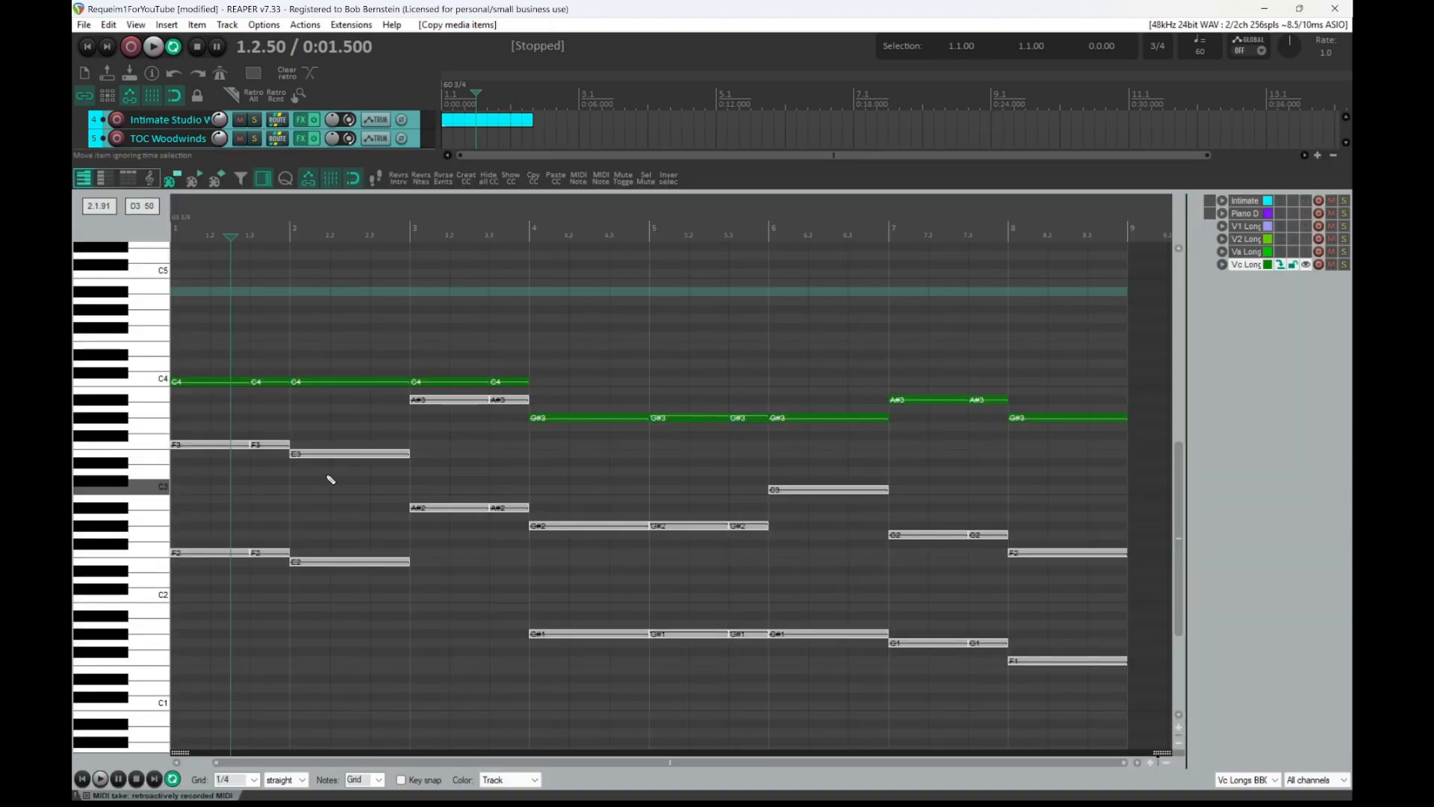
- Toggle the mute state of all notes in the Vc Longs item, select the muted top notes and delete them
{"action": "left_click", "coordinate": [233, 357]}
{"action": "key", "text": "ctrl+a"}
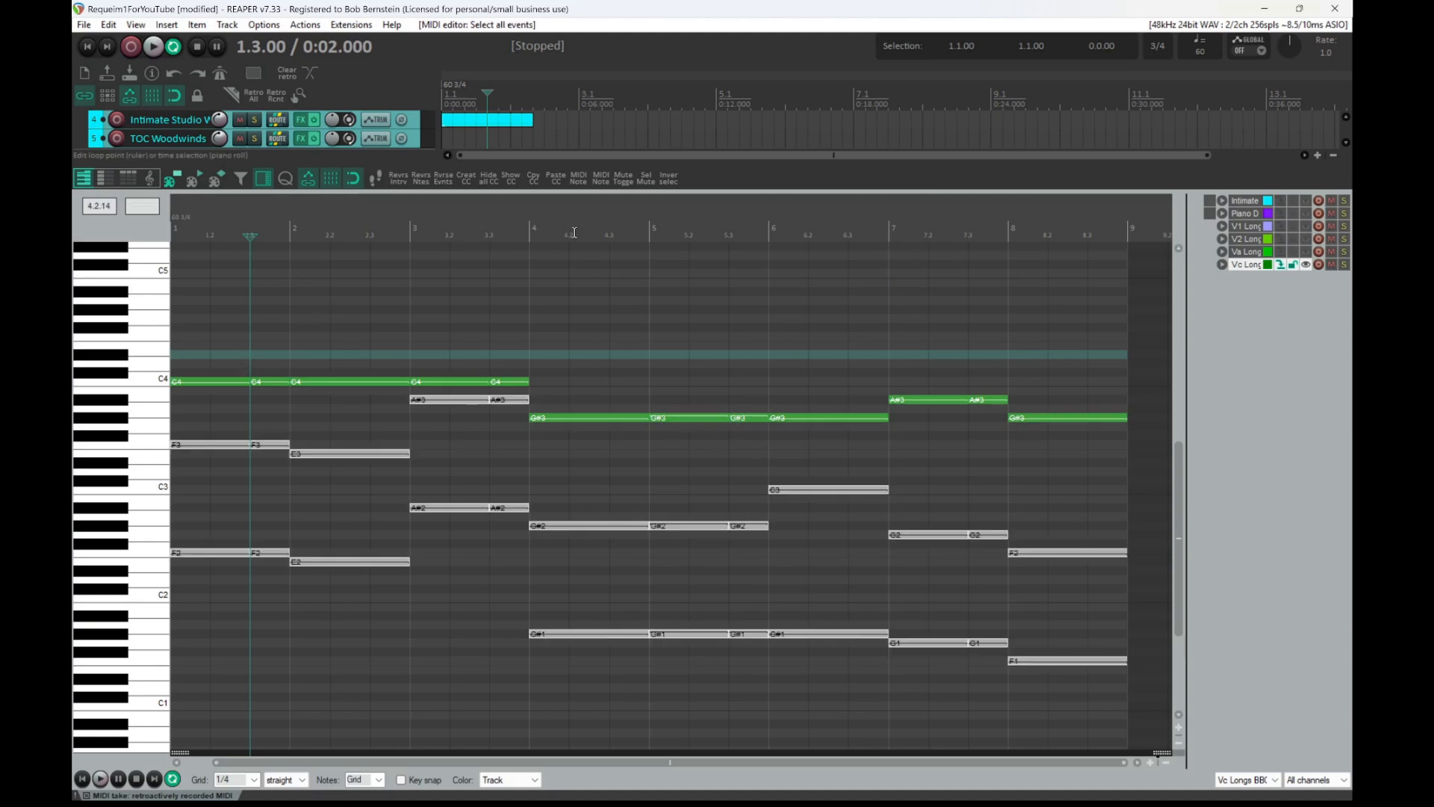
{"action": "left_click", "coordinate": [626, 179]}
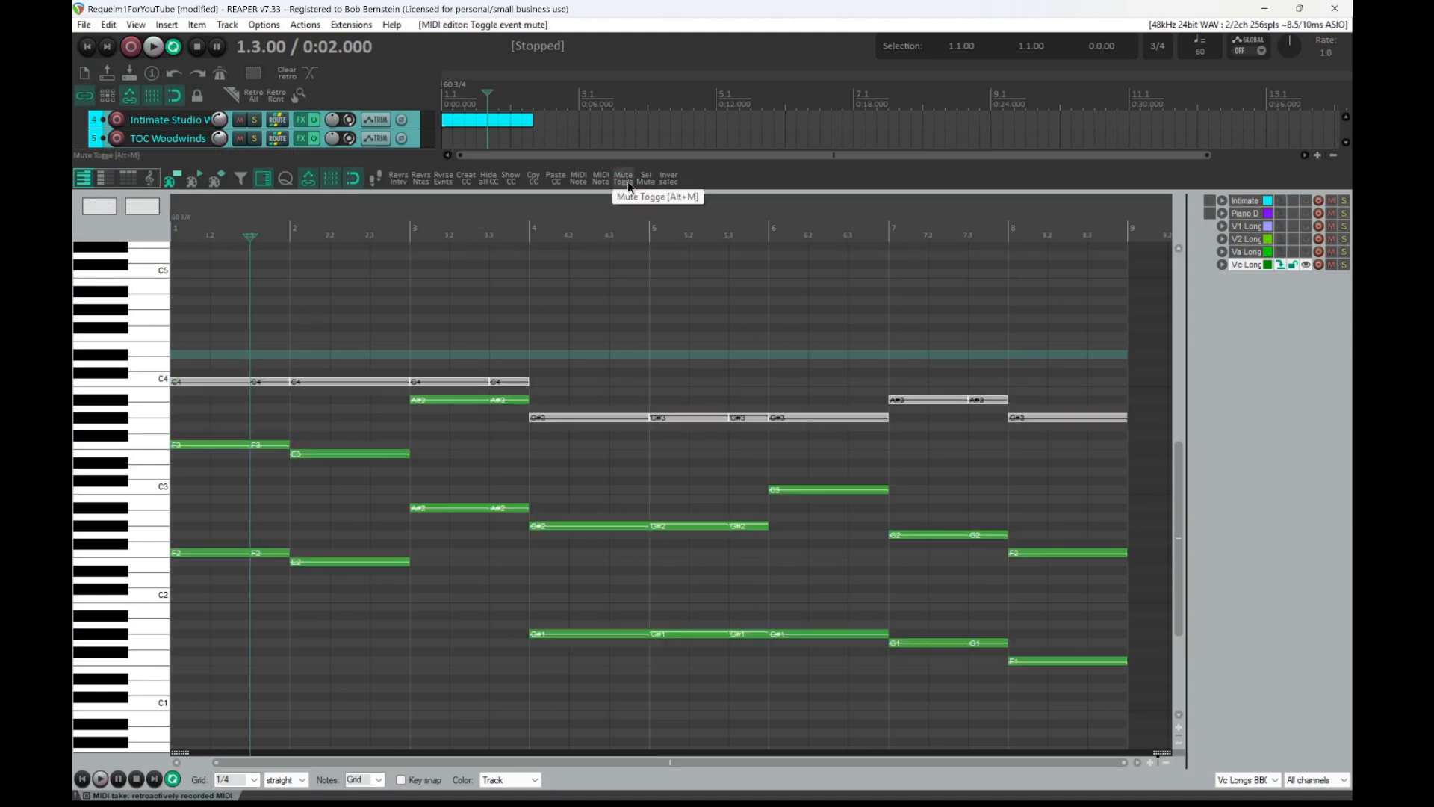
{"action": "left_click", "coordinate": [648, 182]}
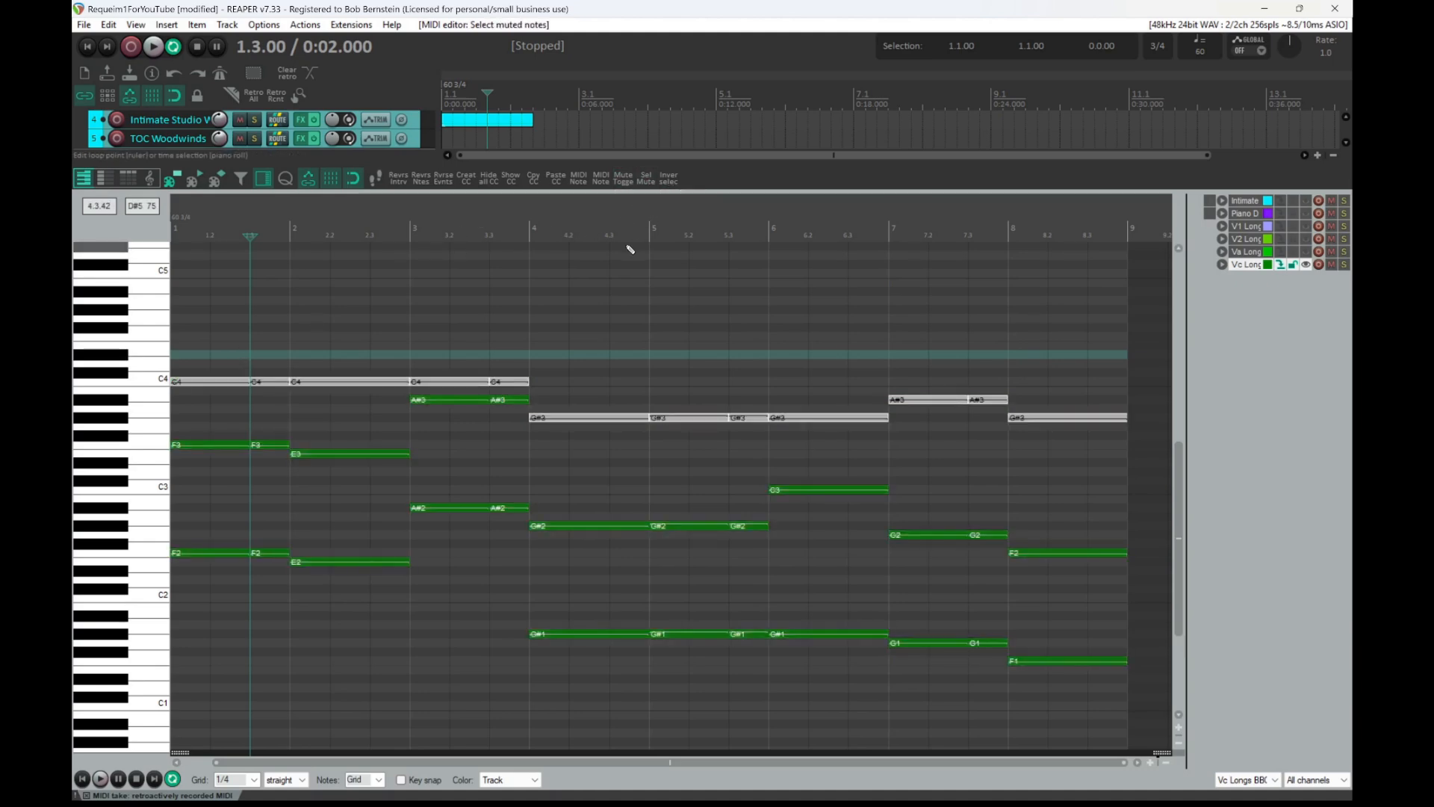
{"action": "key", "text": "Delete"}
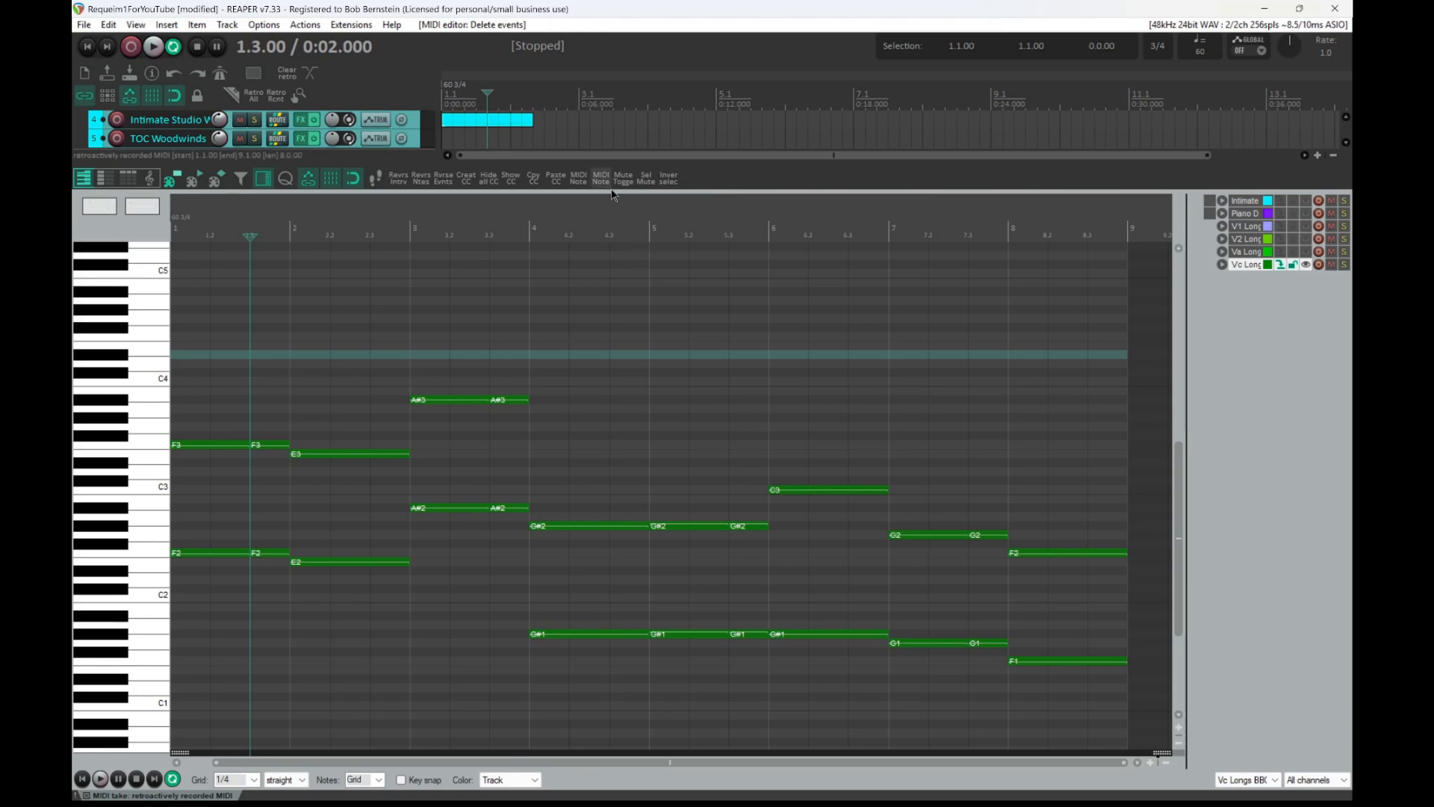
- Mute all but the highest remaining note of each chord in the Vc Longs item, using the highest-note script and inverted selection, and close the editor
{"action": "key", "text": "ctrl+a"}
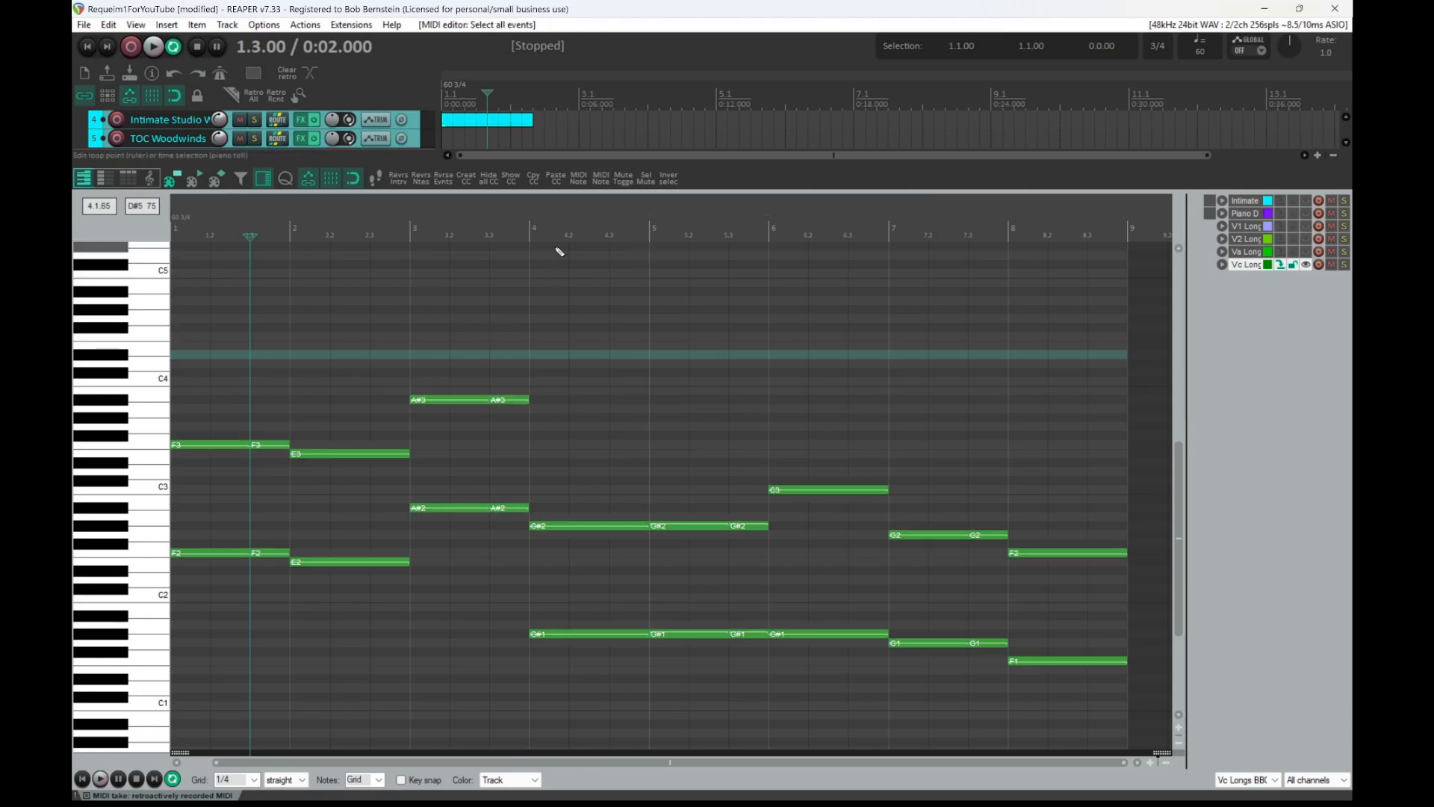
{"action": "left_click", "coordinate": [582, 182]}
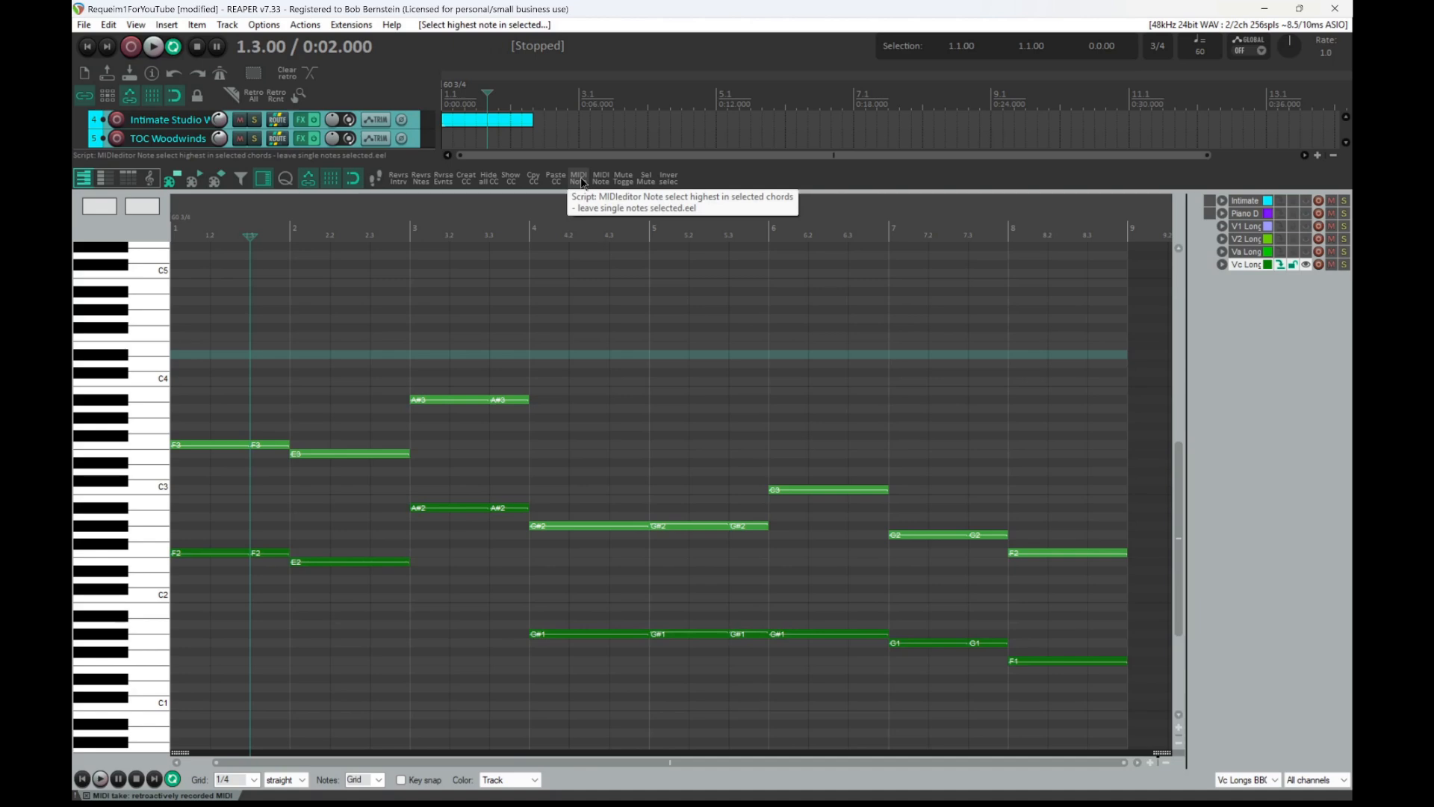
{"action": "left_click", "coordinate": [672, 180]}
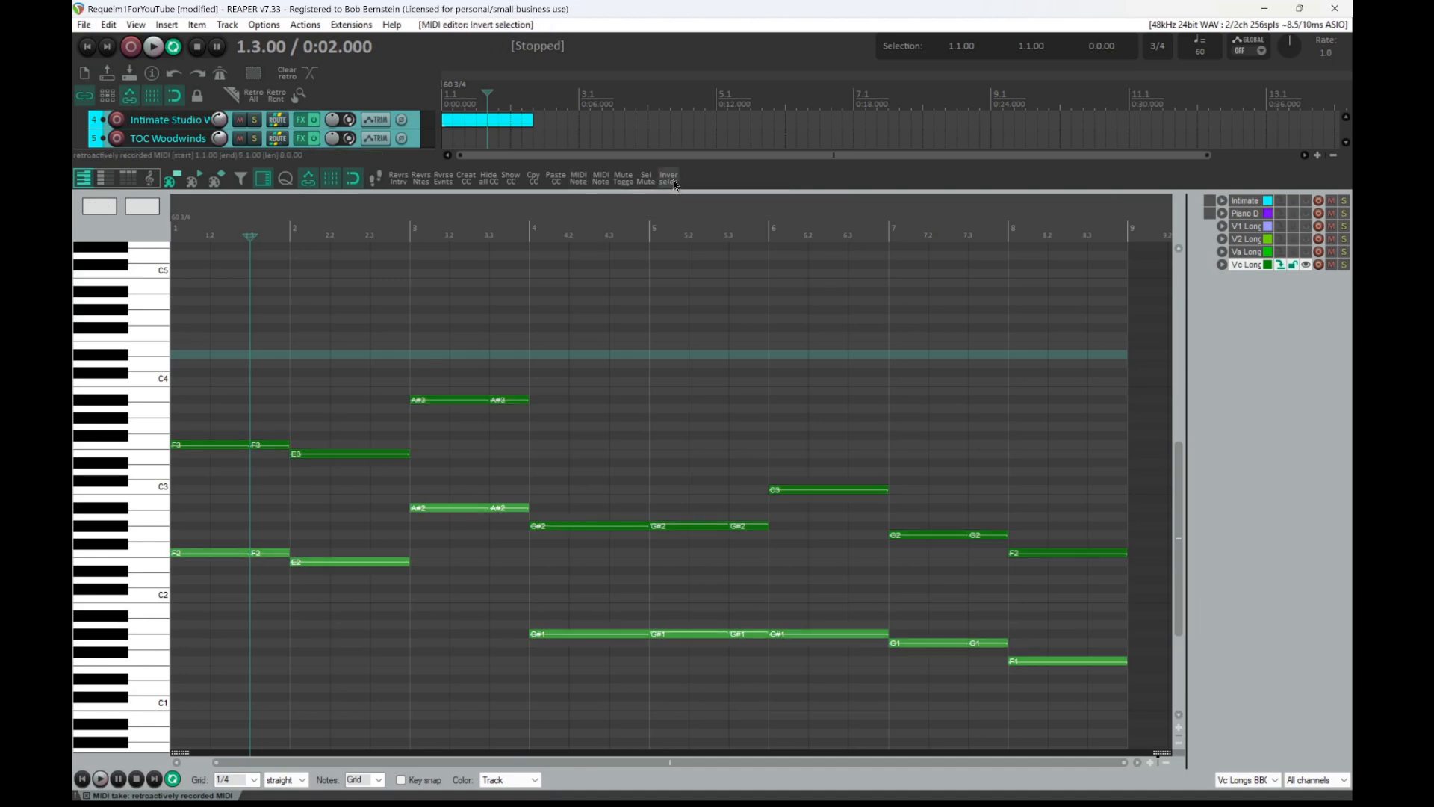
{"action": "left_click", "coordinate": [623, 180]}
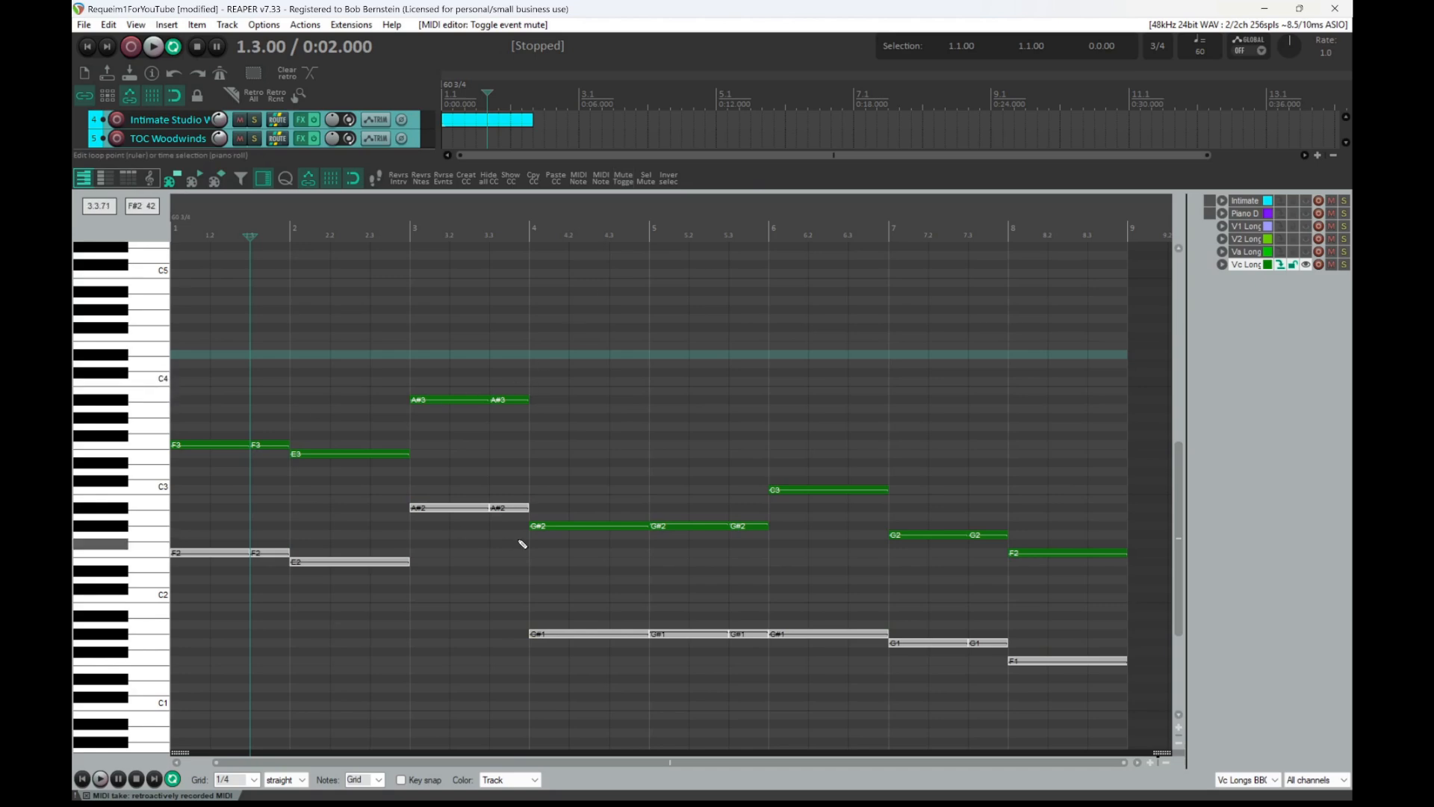
{"action": "key", "text": "Escape"}
- Copy the Vc Longs item onto the Cb Longs track, hide that track's volume envelope and open the copy in the MIDI editor
{"action": "left_click", "coordinate": [458, 517]}
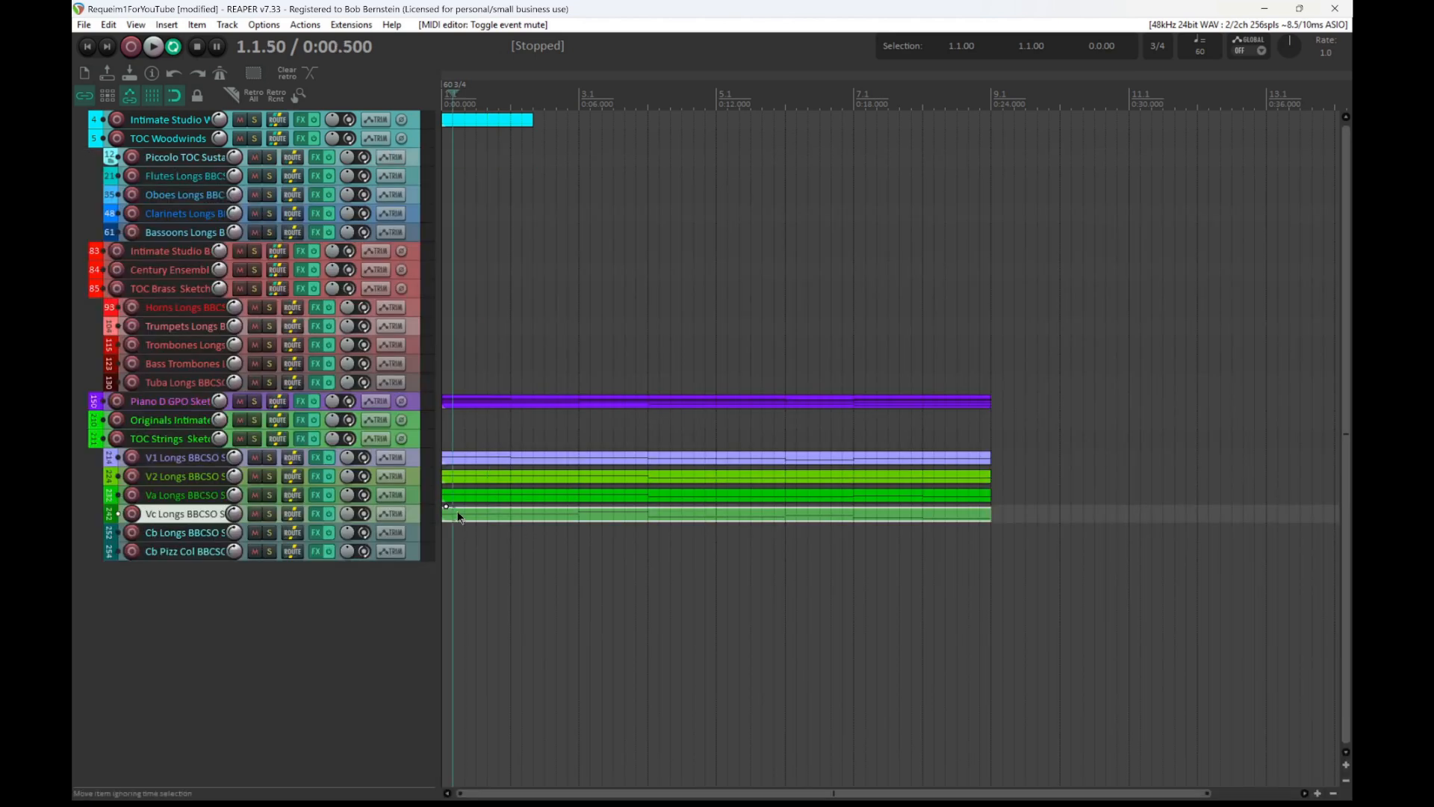
{"action": "left_click_drag", "start_coordinate": [459, 517], "coordinate": [461, 532]}
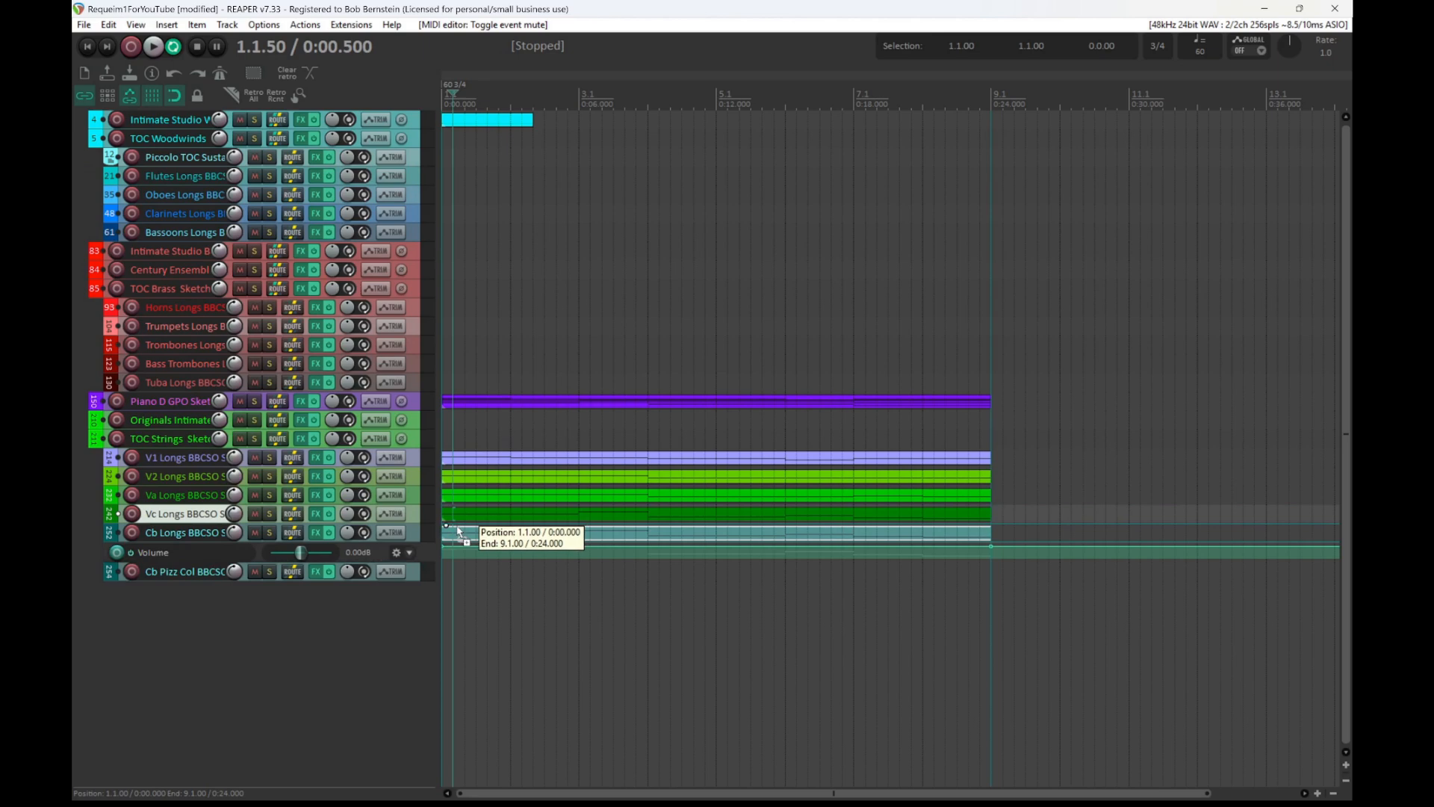
{"action": "left_click", "coordinate": [197, 534]}
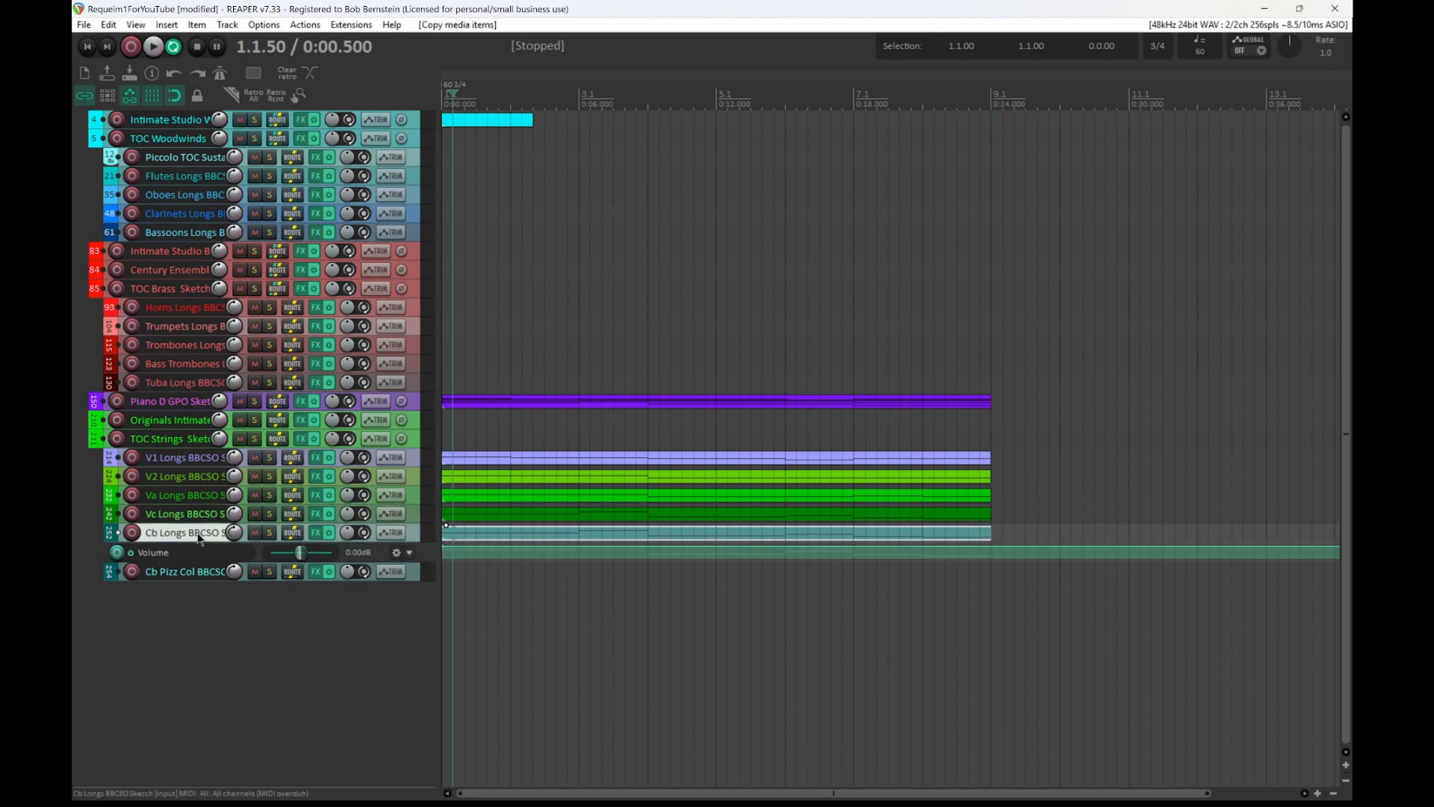
{"action": "key", "text": "v"}
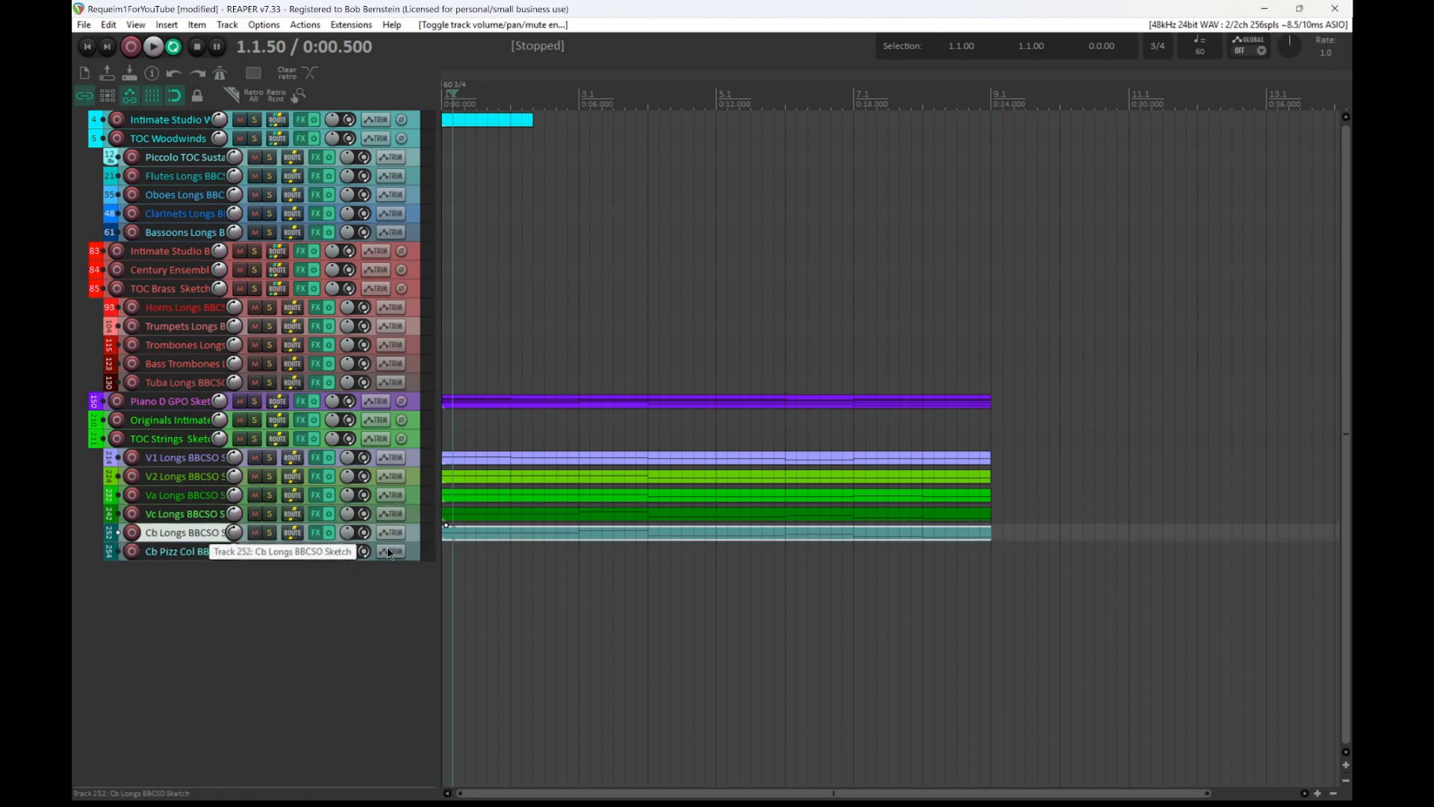
{"action": "double_click", "coordinate": [464, 535]}
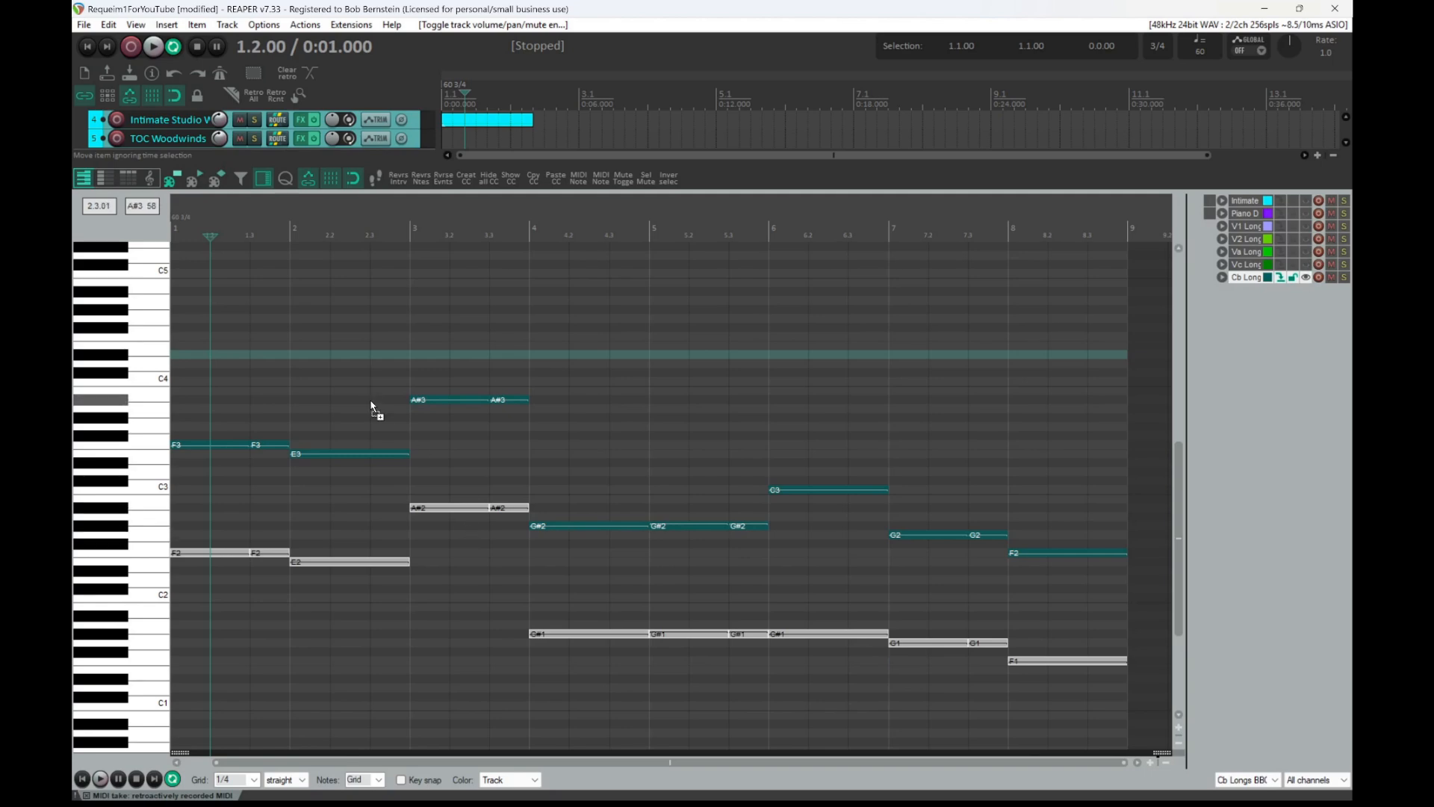
- Toggle the mute state of all notes in the Cb Longs item and close the MIDI editor
{"action": "key", "text": "ctrl+a"}
{"action": "left_click", "coordinate": [625, 179]}
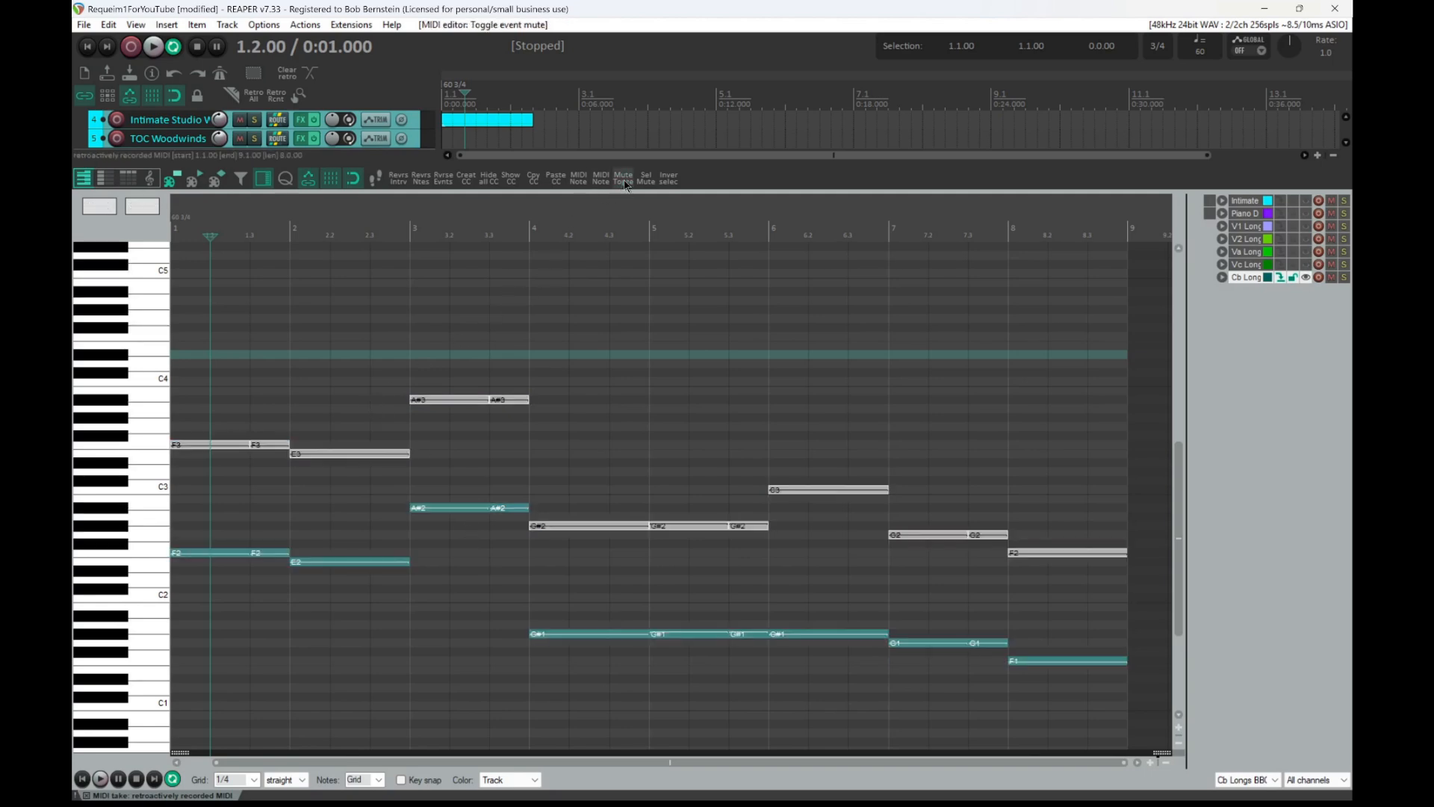
{"action": "key", "text": "Escape"}
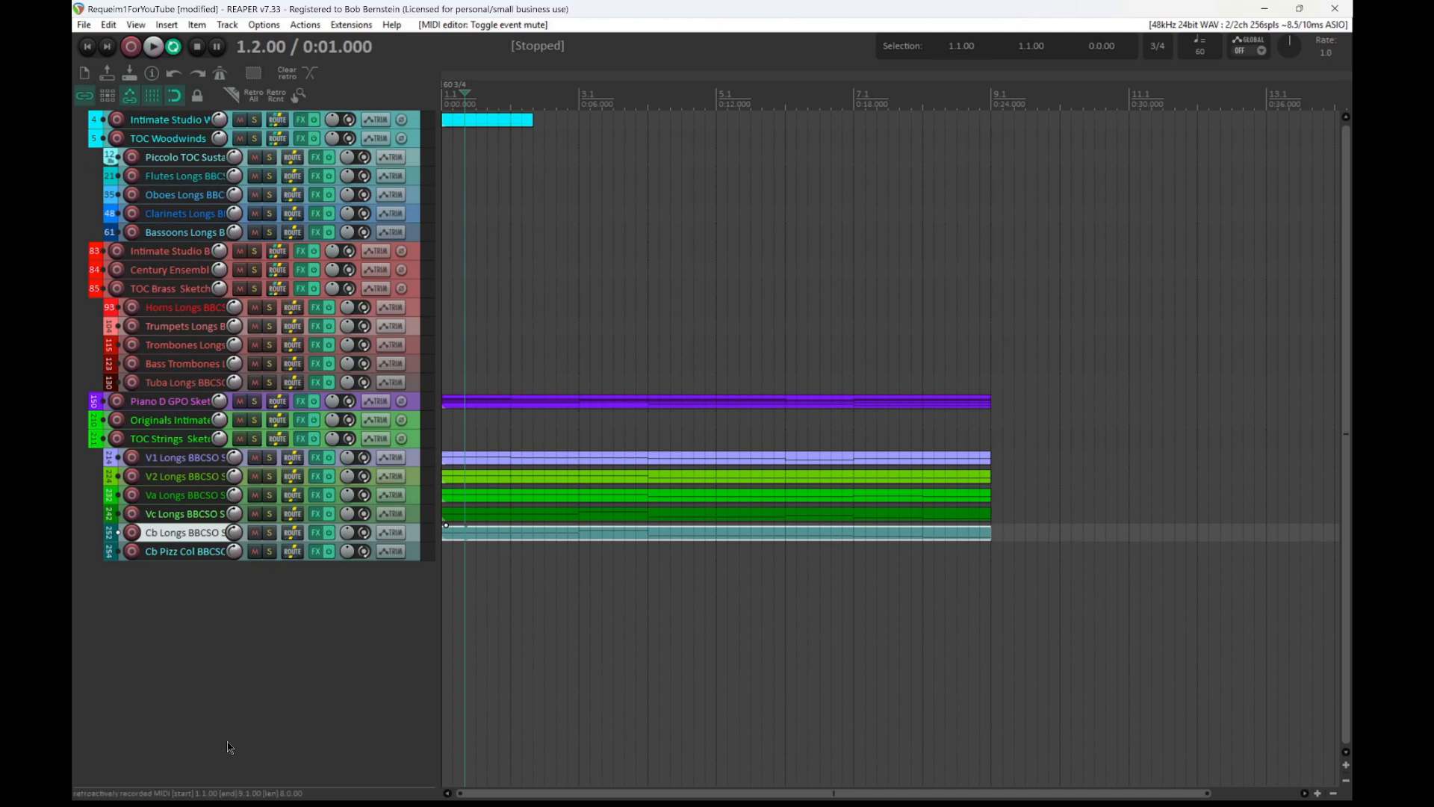
- Mute the Piano D track and play the string tracks from the project start
{"action": "left_click", "coordinate": [240, 403]}
{"action": "left_click", "coordinate": [88, 47]}
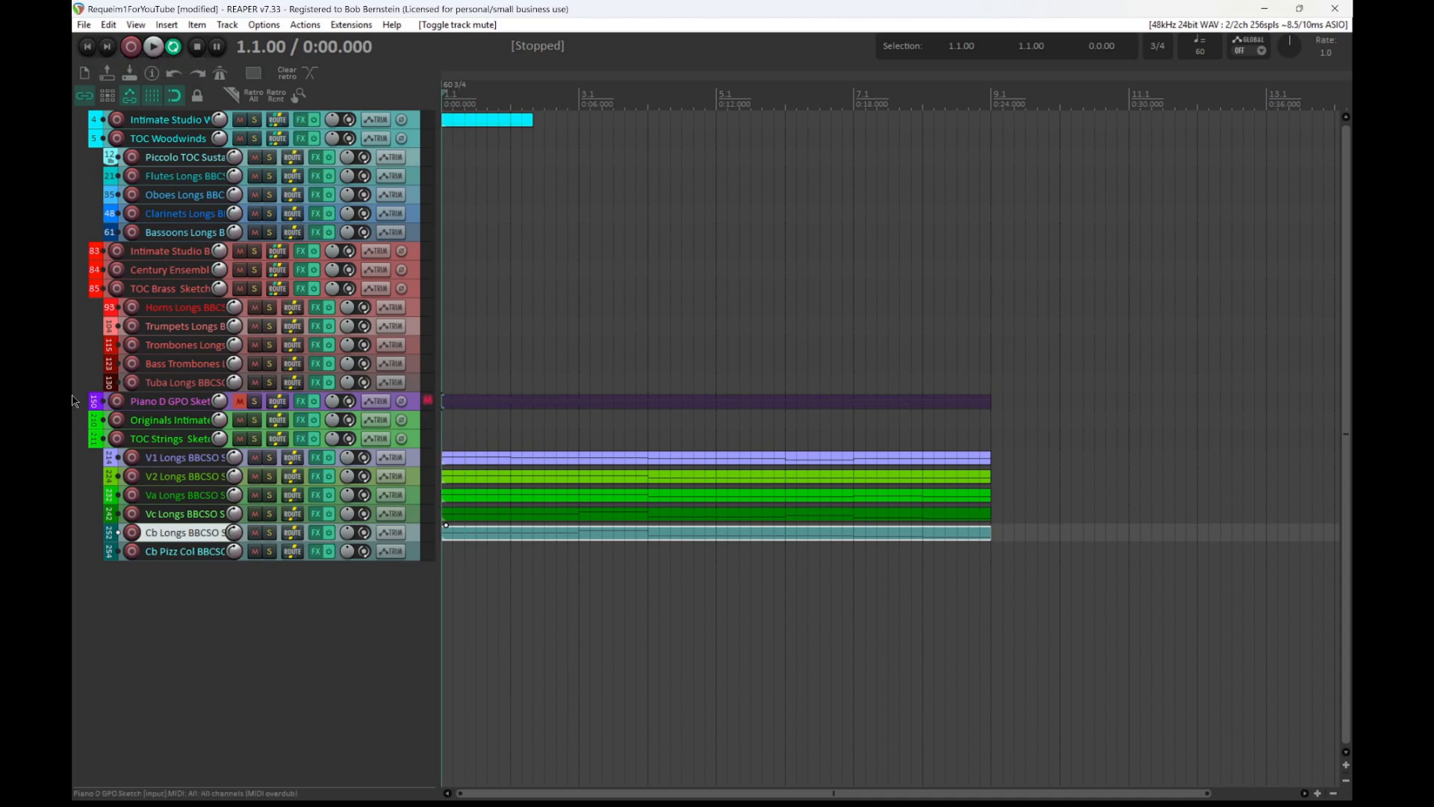
{"action": "key", "text": "space"}
- Open the five string items together in the MIDI editor and move the unmuted A#2 notes in bar 3 of Cb Longs down an octave to A#1
{"action": "scroll", "coordinate": [362, 659], "scroll_direction": "up", "scroll_amount": 3}
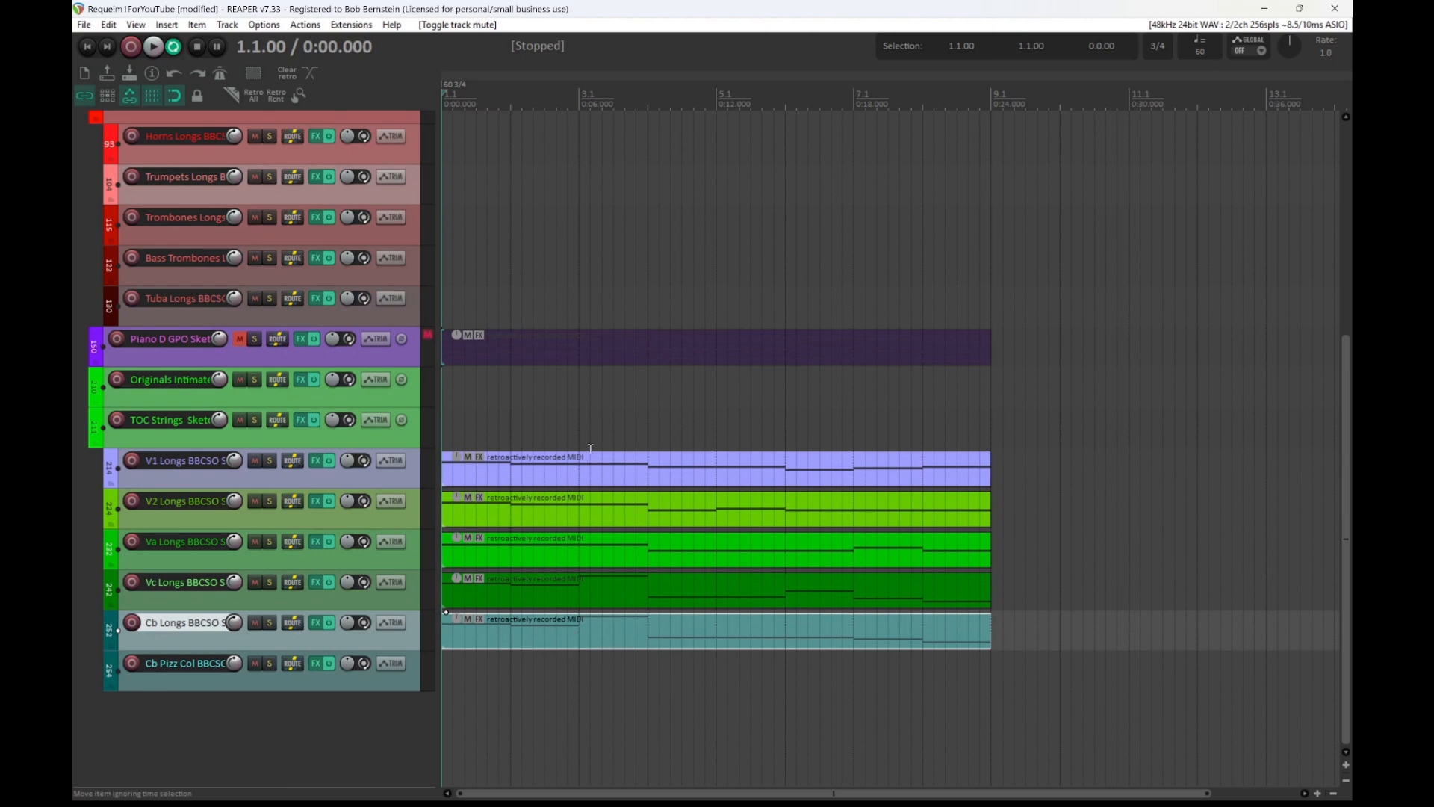
{"action": "left_click_drag", "start_coordinate": [602, 432], "coordinate": [598, 652]}
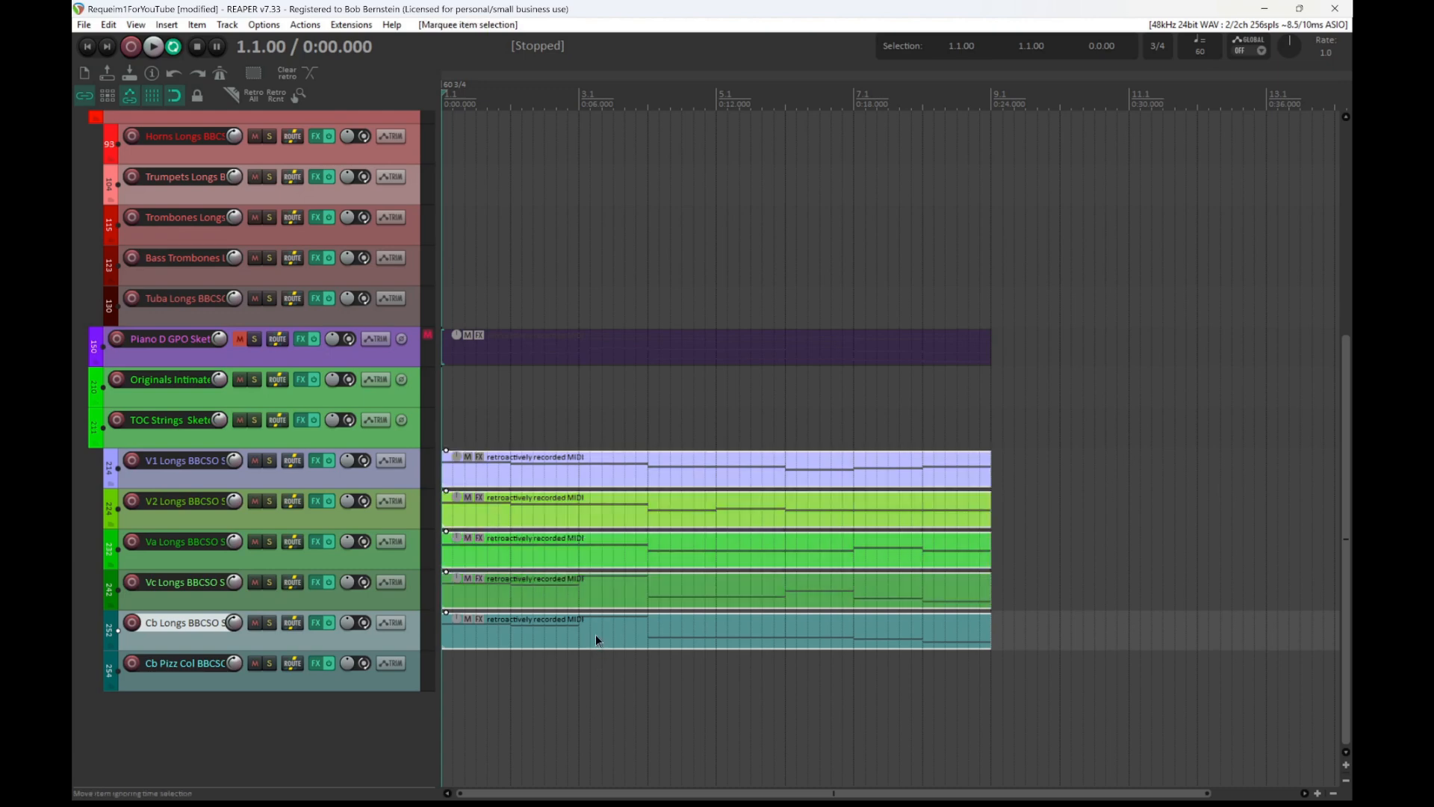
{"action": "double_click", "coordinate": [594, 635]}
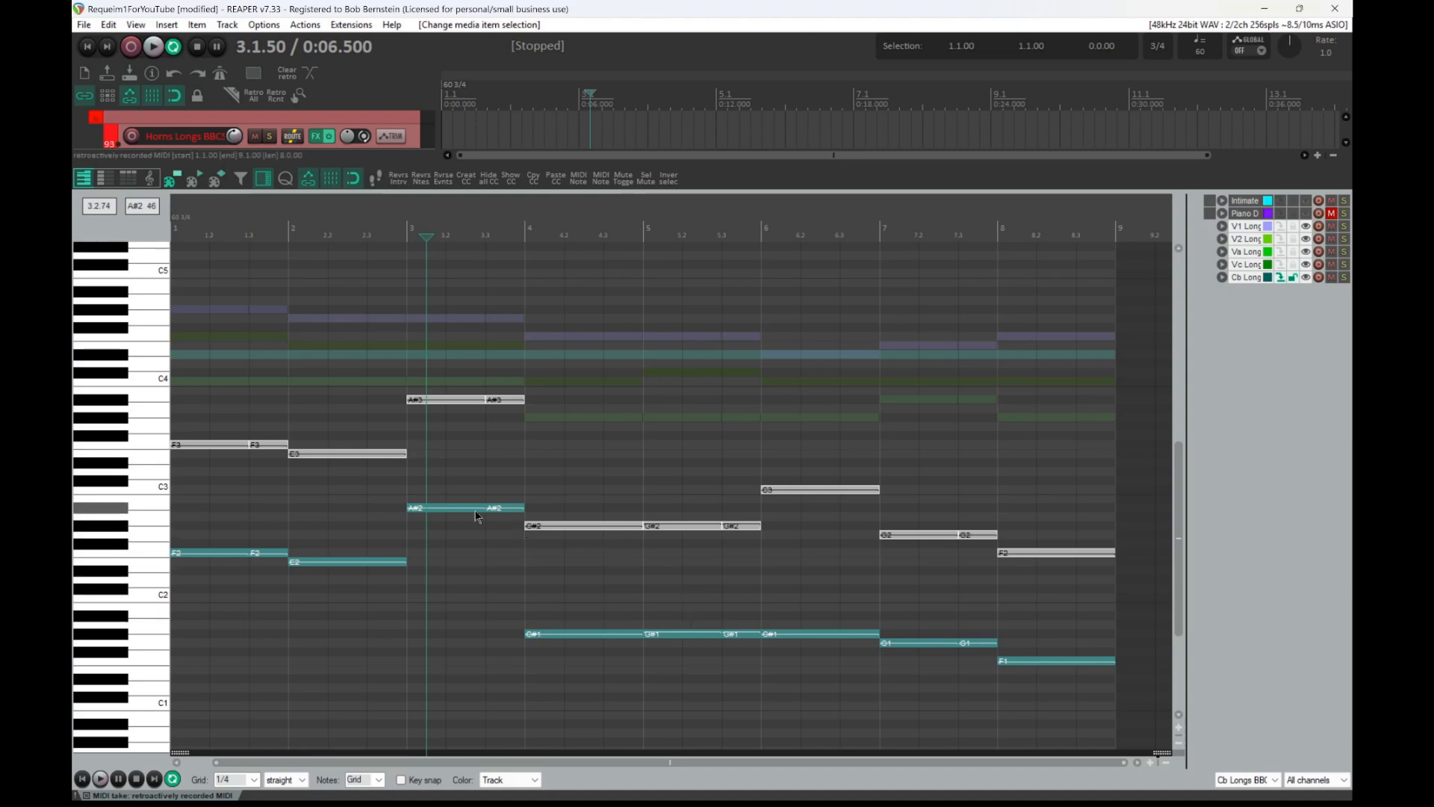
{"action": "left_click_drag", "start_coordinate": [437, 485], "coordinate": [499, 550]}
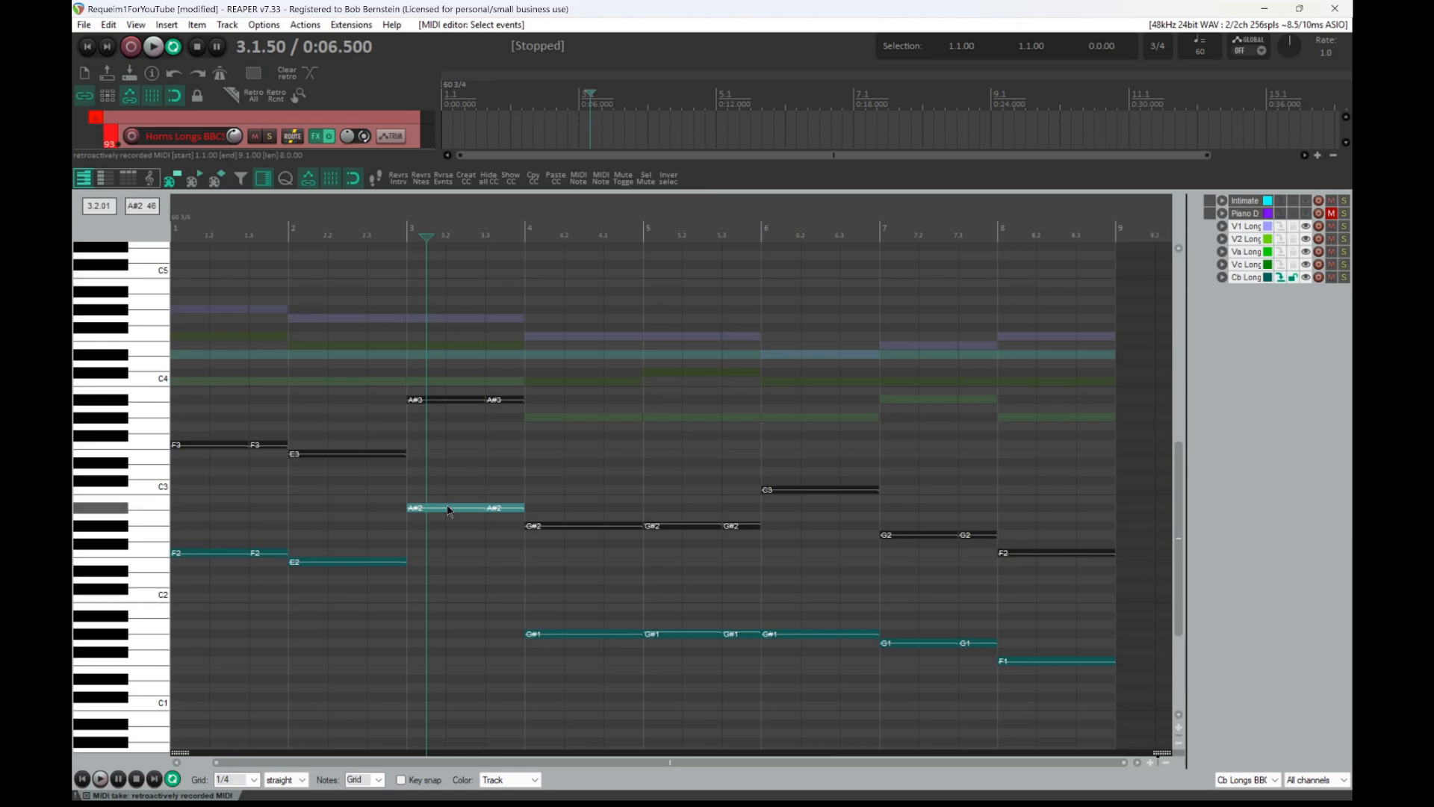
{"action": "left_click_drag", "start_coordinate": [447, 510], "coordinate": [445, 619]}
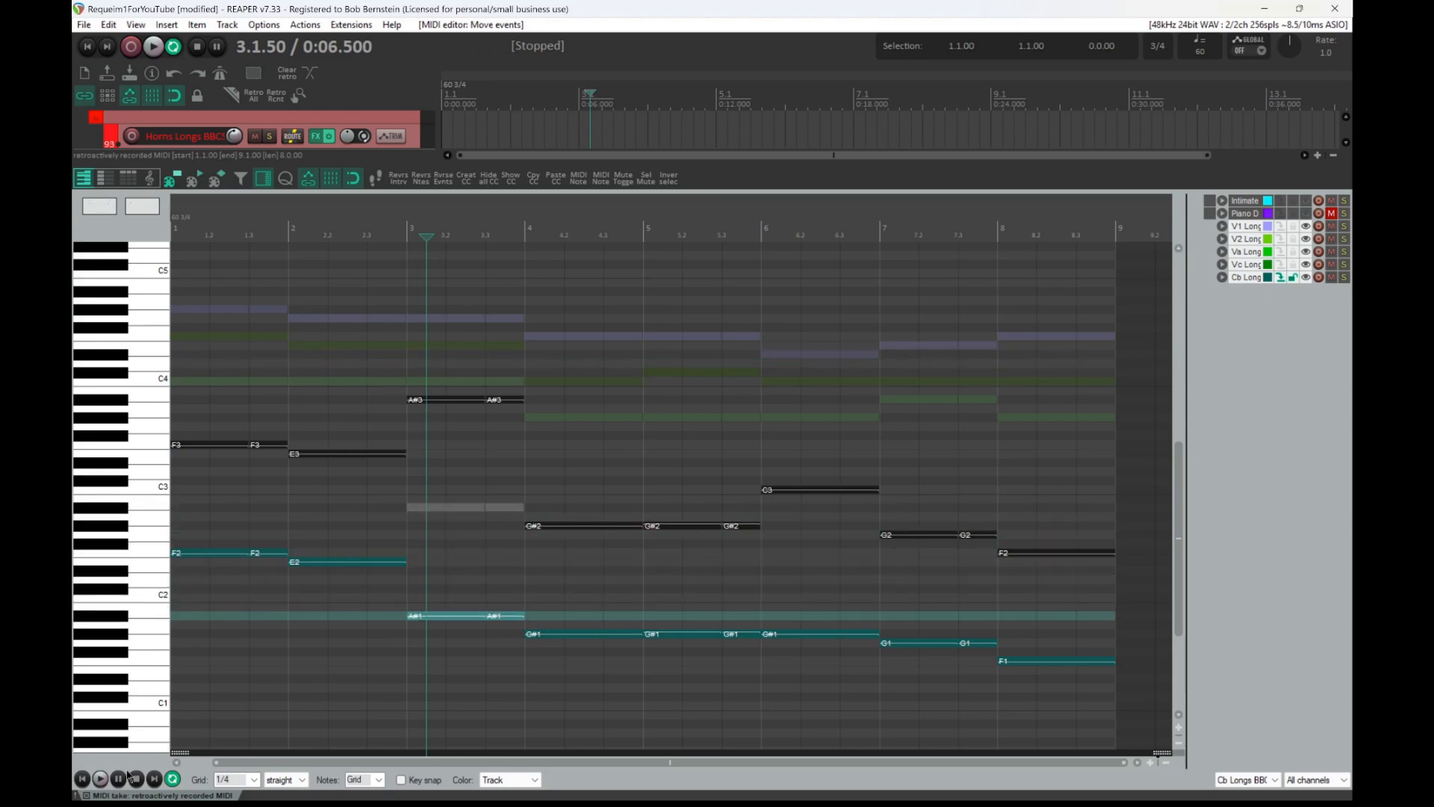
- Play the string tracks from the project start and examine their combined notes in the MIDI editor, with Cb Longs active
{"action": "left_click", "coordinate": [81, 780]}
{"action": "left_click", "coordinate": [100, 779]}
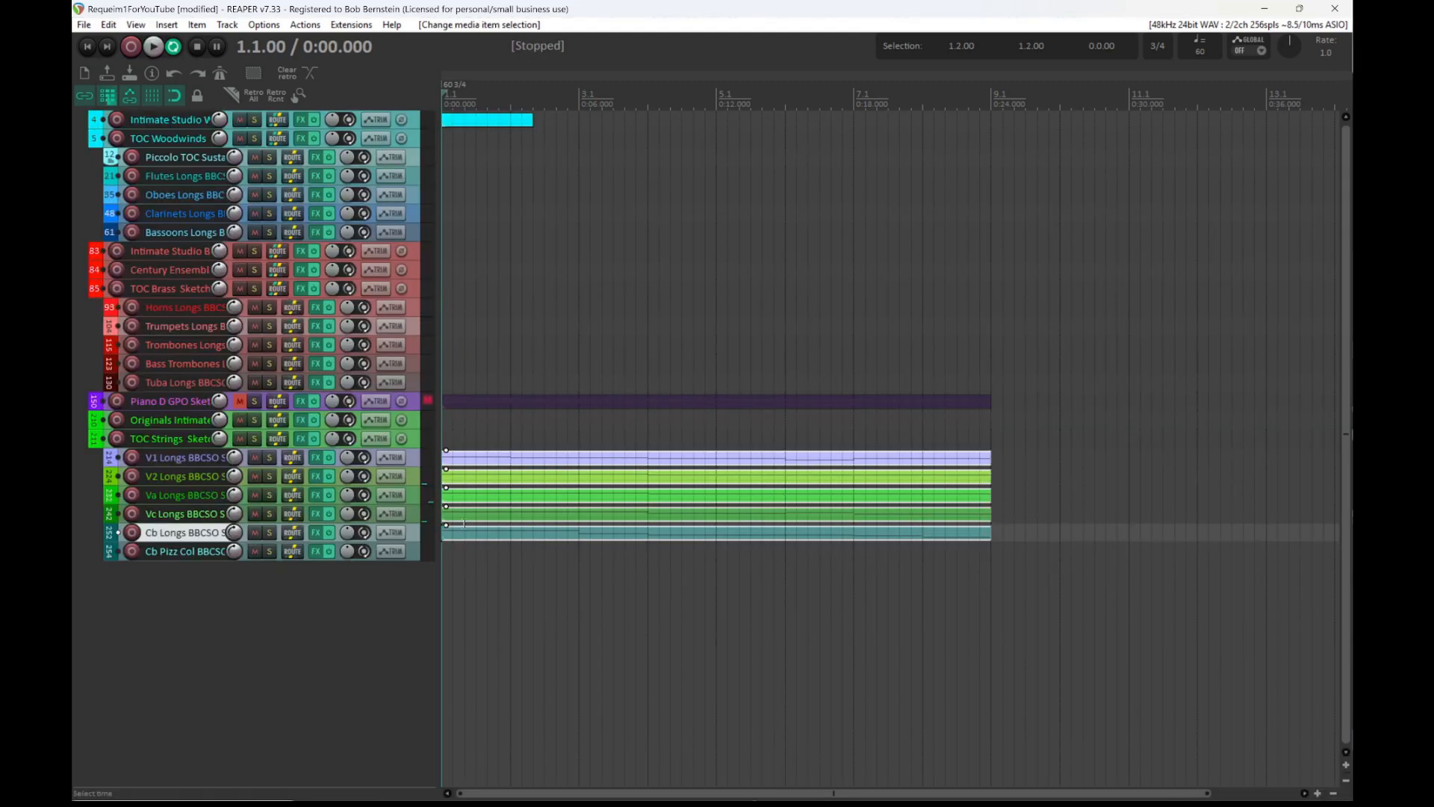
{"action": "key", "text": "space"}
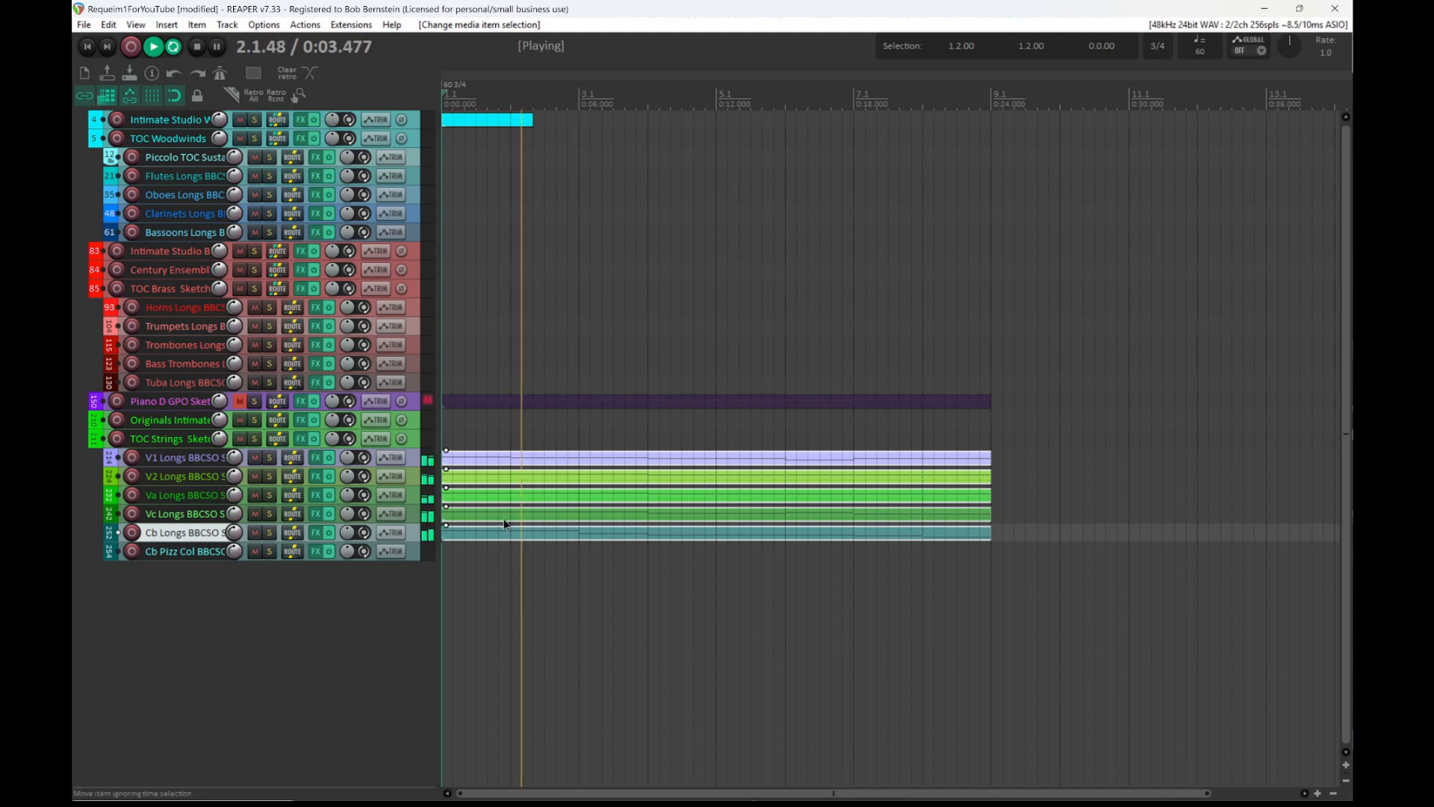
{"action": "double_click", "coordinate": [483, 539]}
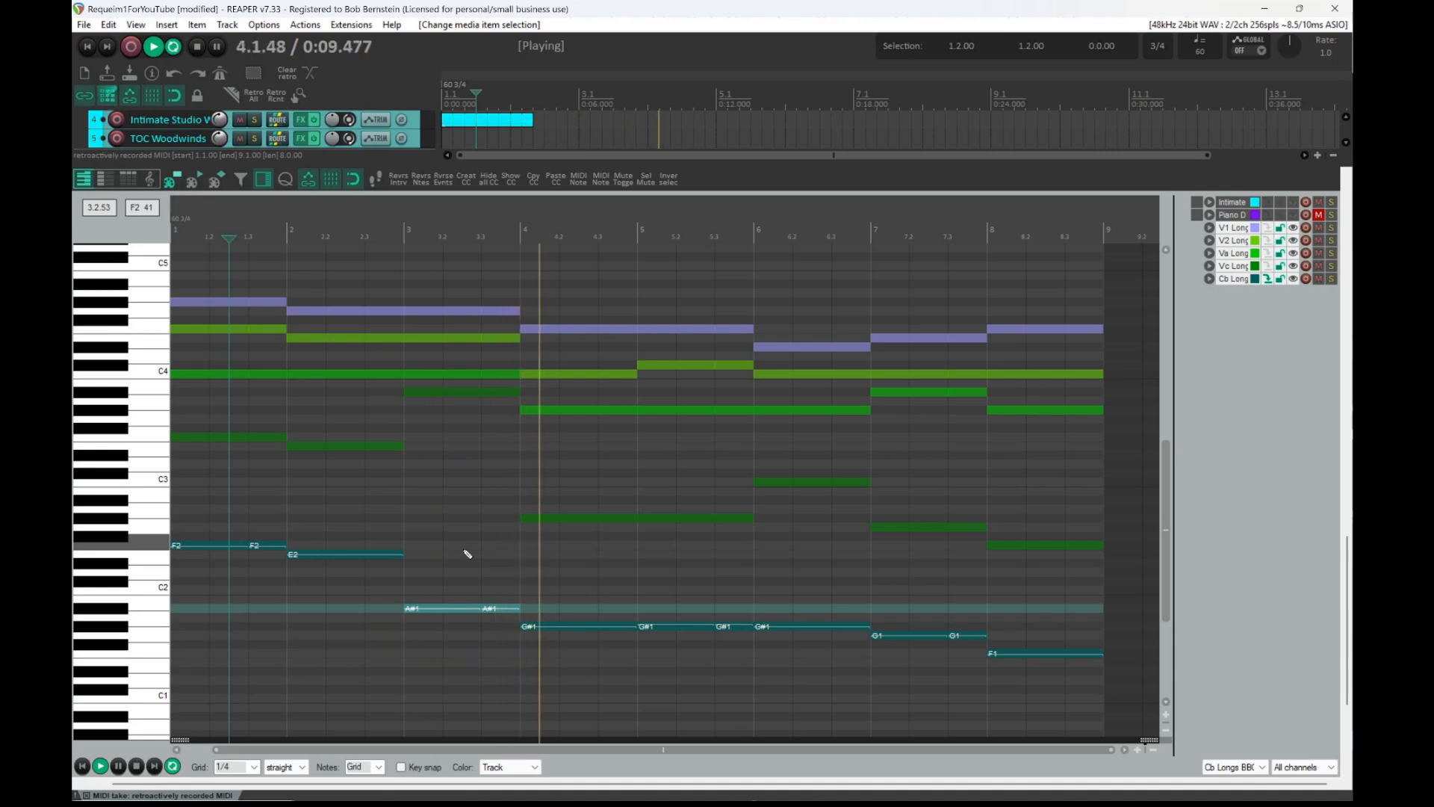
{"action": "key", "text": "Escape"}
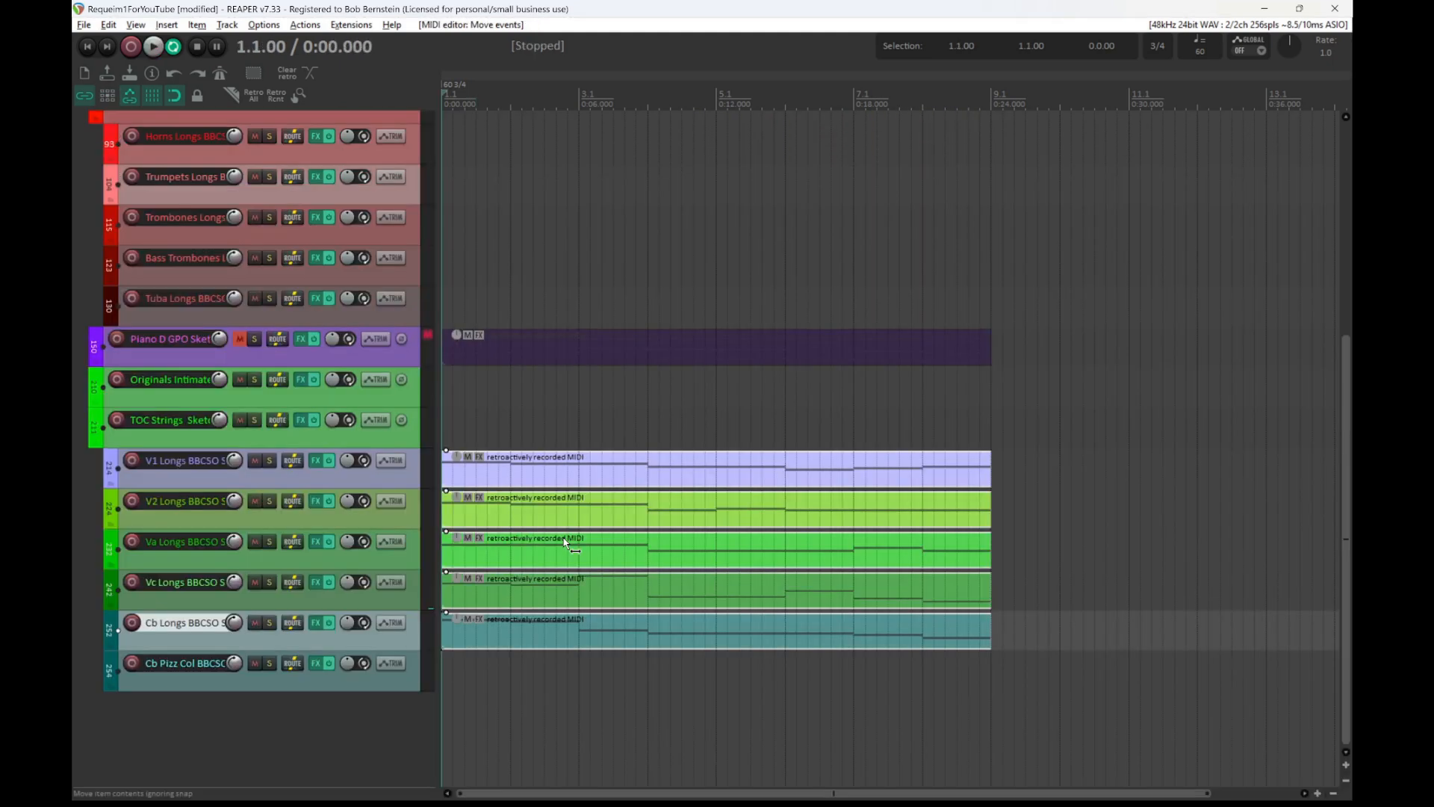
- Inspect the V1 Longs item and the original Piano D chords in the MIDI editor, leaving the editor closed
{"action": "left_click", "coordinate": [484, 692]}
{"action": "double_click", "coordinate": [571, 469]}
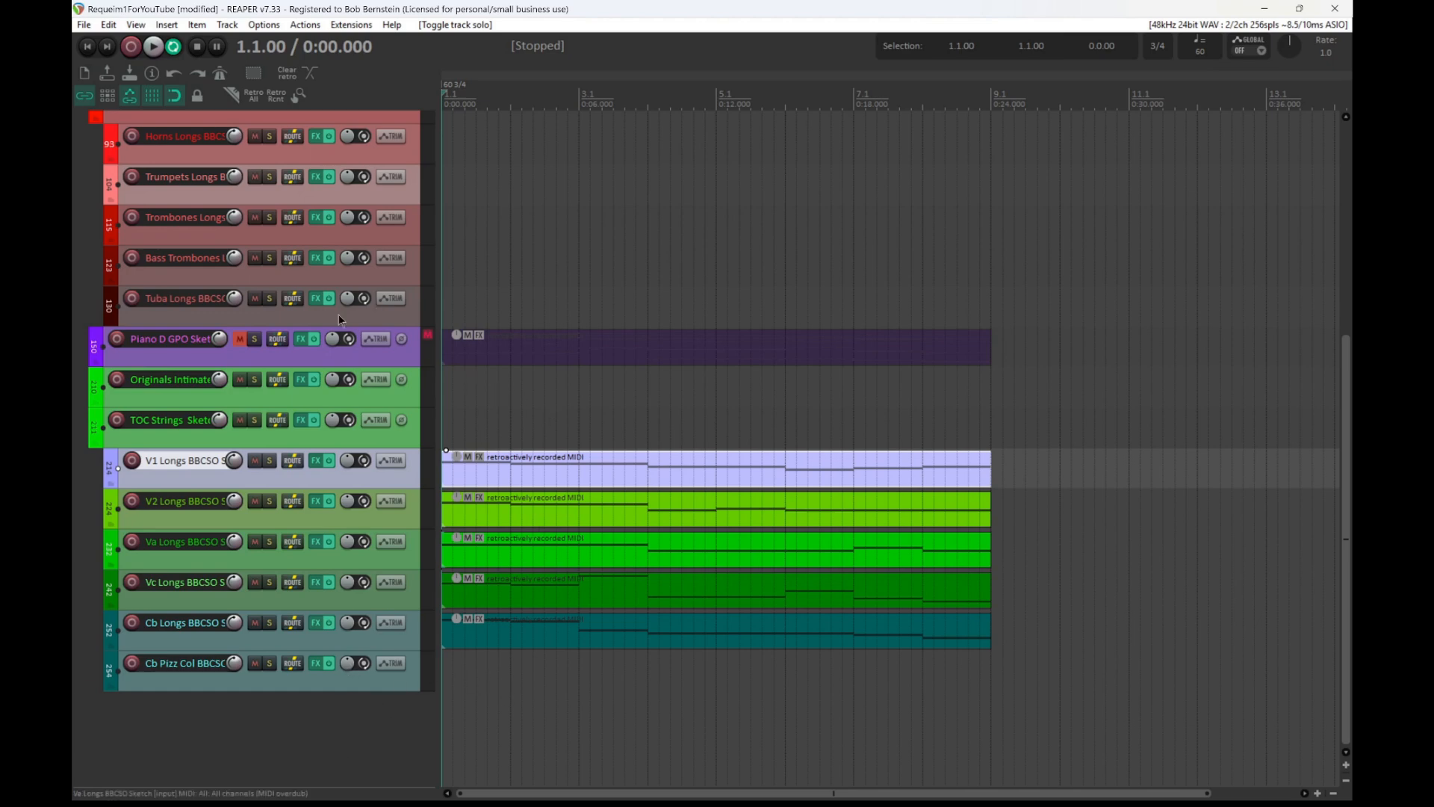
{"action": "double_click", "coordinate": [613, 347]}
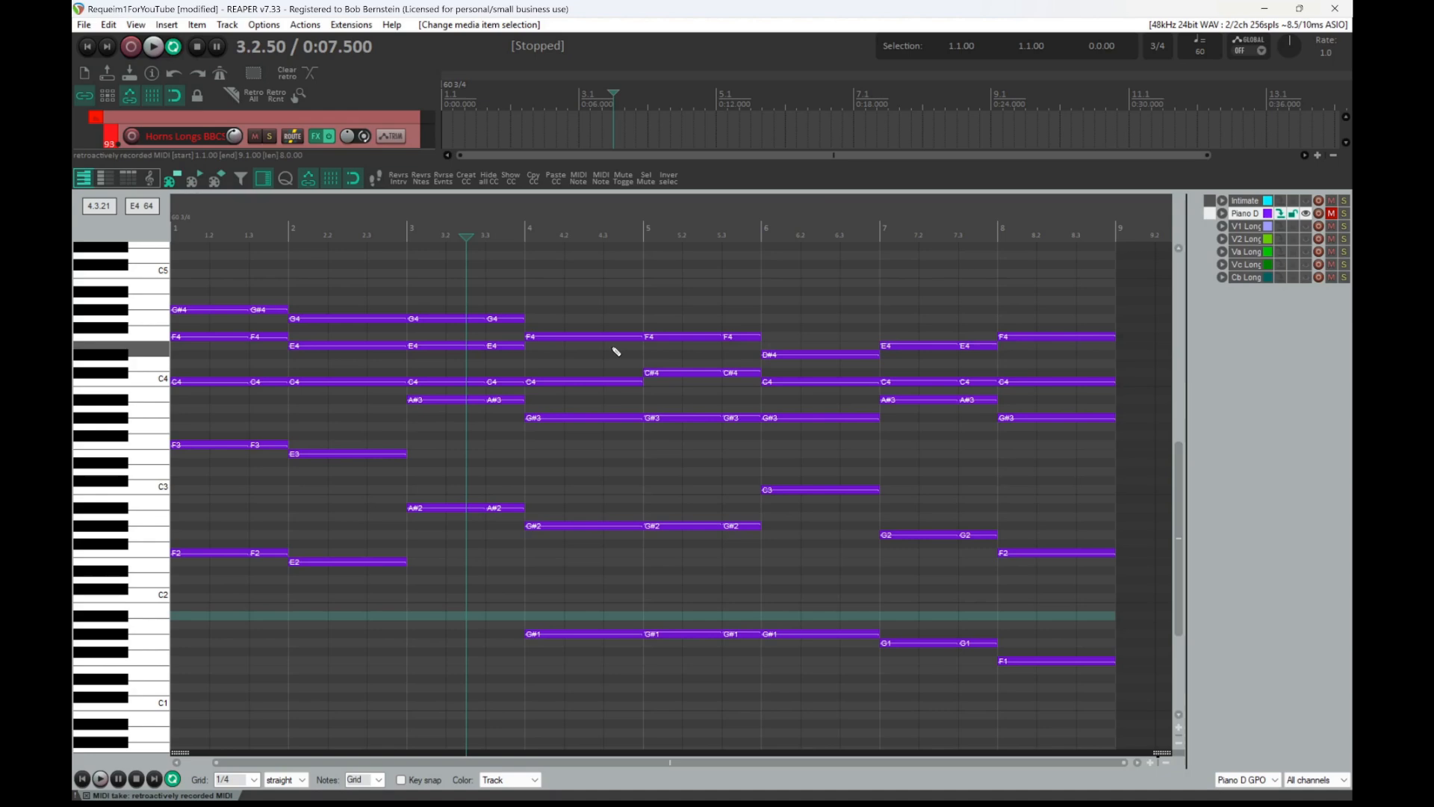
{"action": "key", "text": "Escape"}
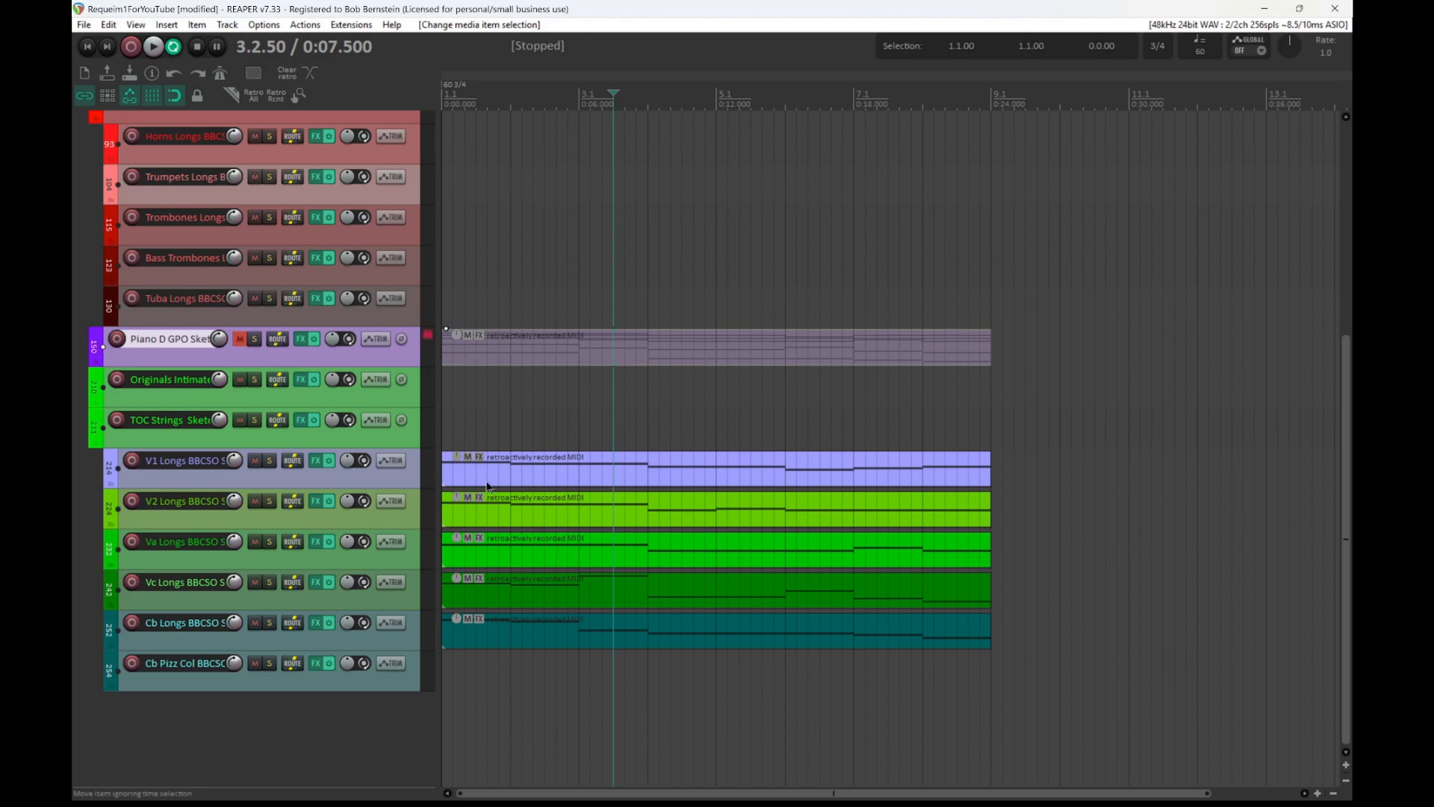
- Select the muted notes in the V1 Longs item, delete them and close the MIDI editor
{"action": "left_click", "coordinate": [512, 476]}
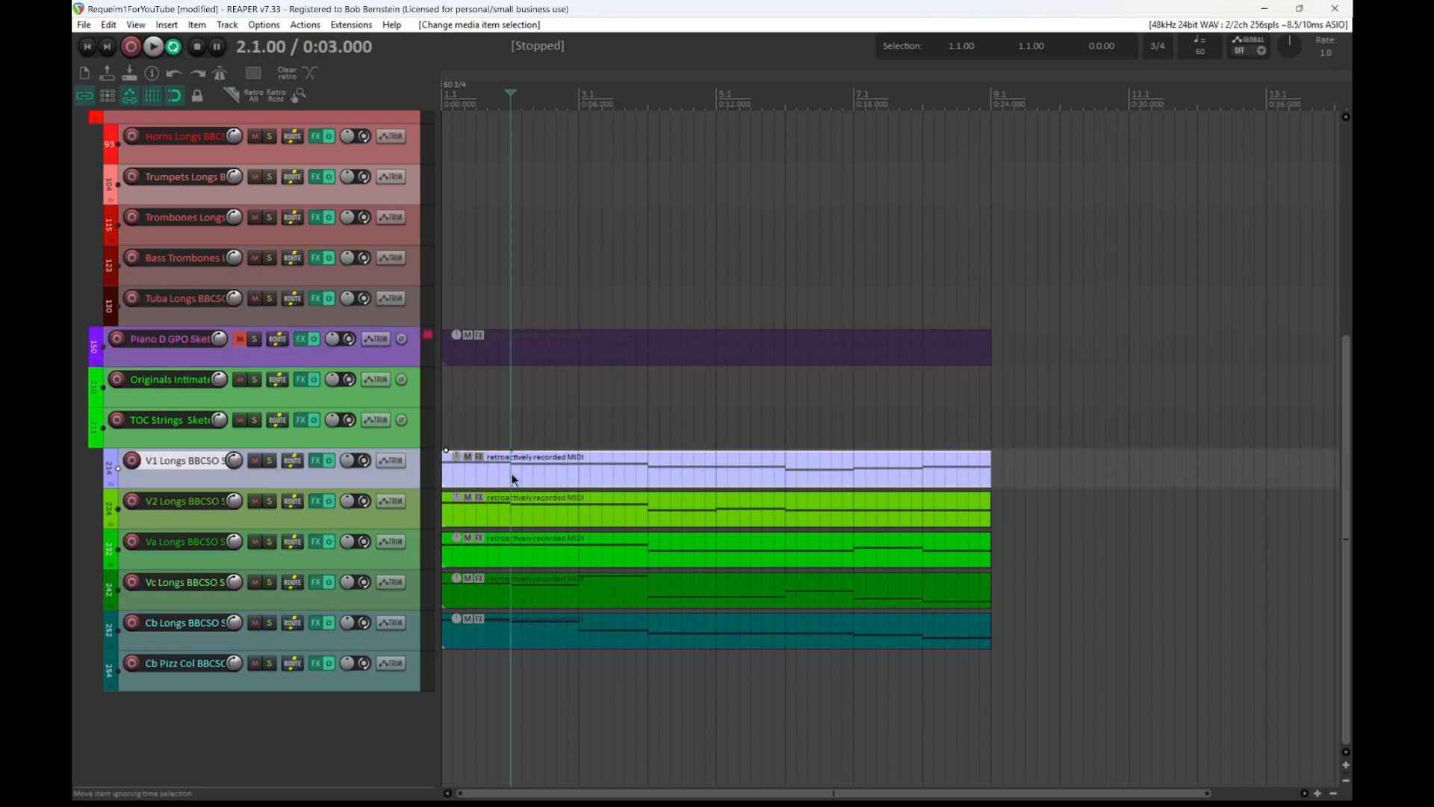
{"action": "double_click", "coordinate": [513, 477]}
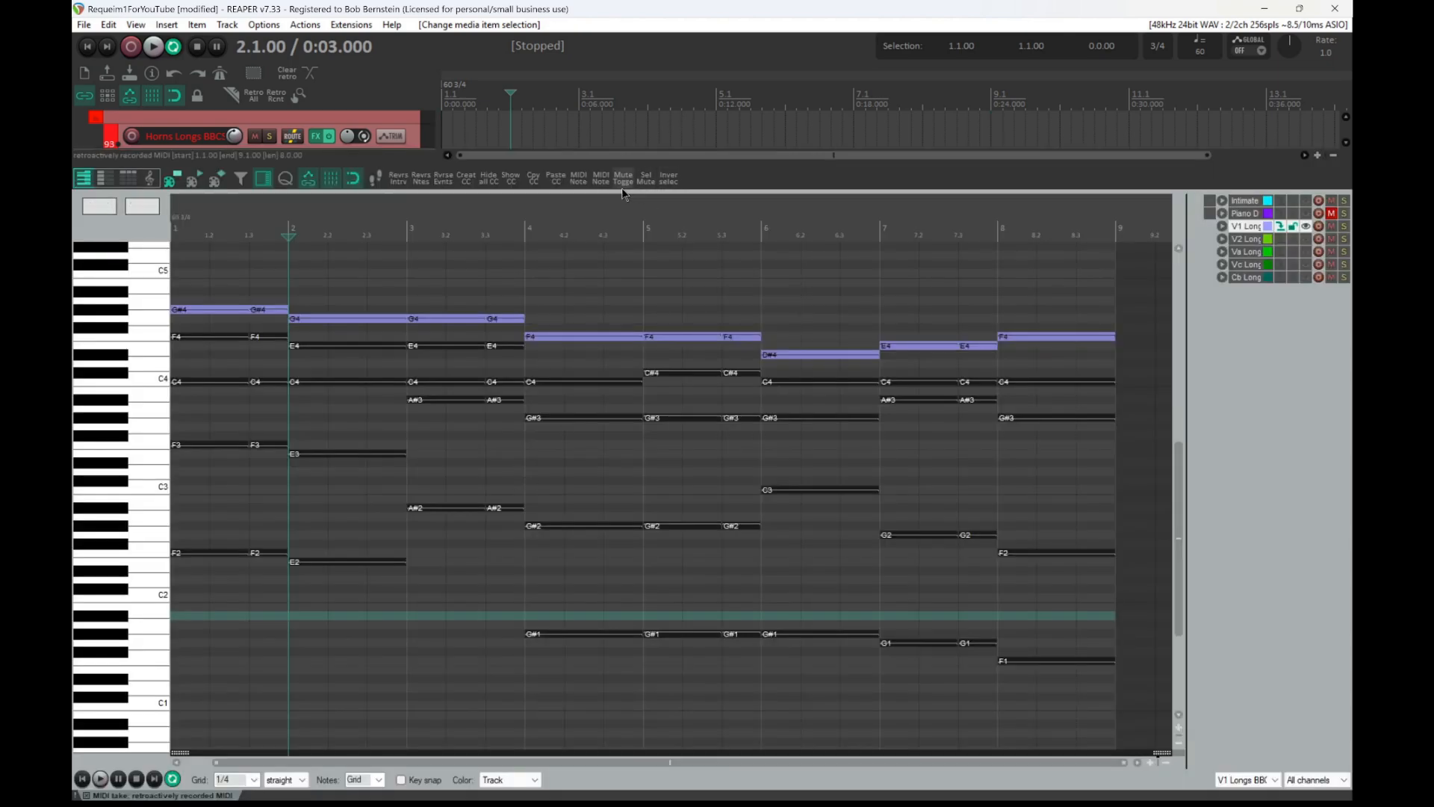
{"action": "left_click", "coordinate": [644, 182]}
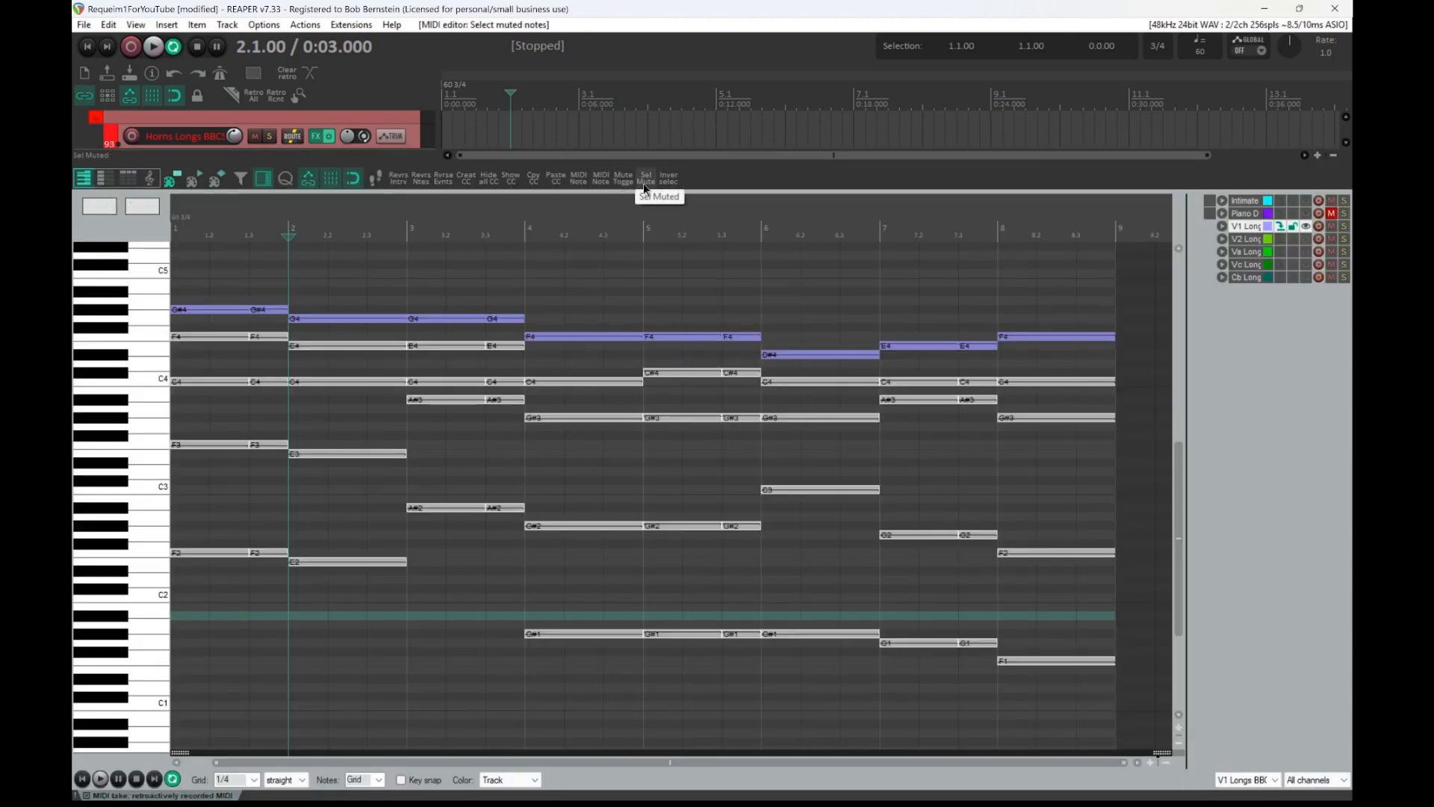
{"action": "key", "text": "Delete"}
{"action": "key", "text": "Escape"}
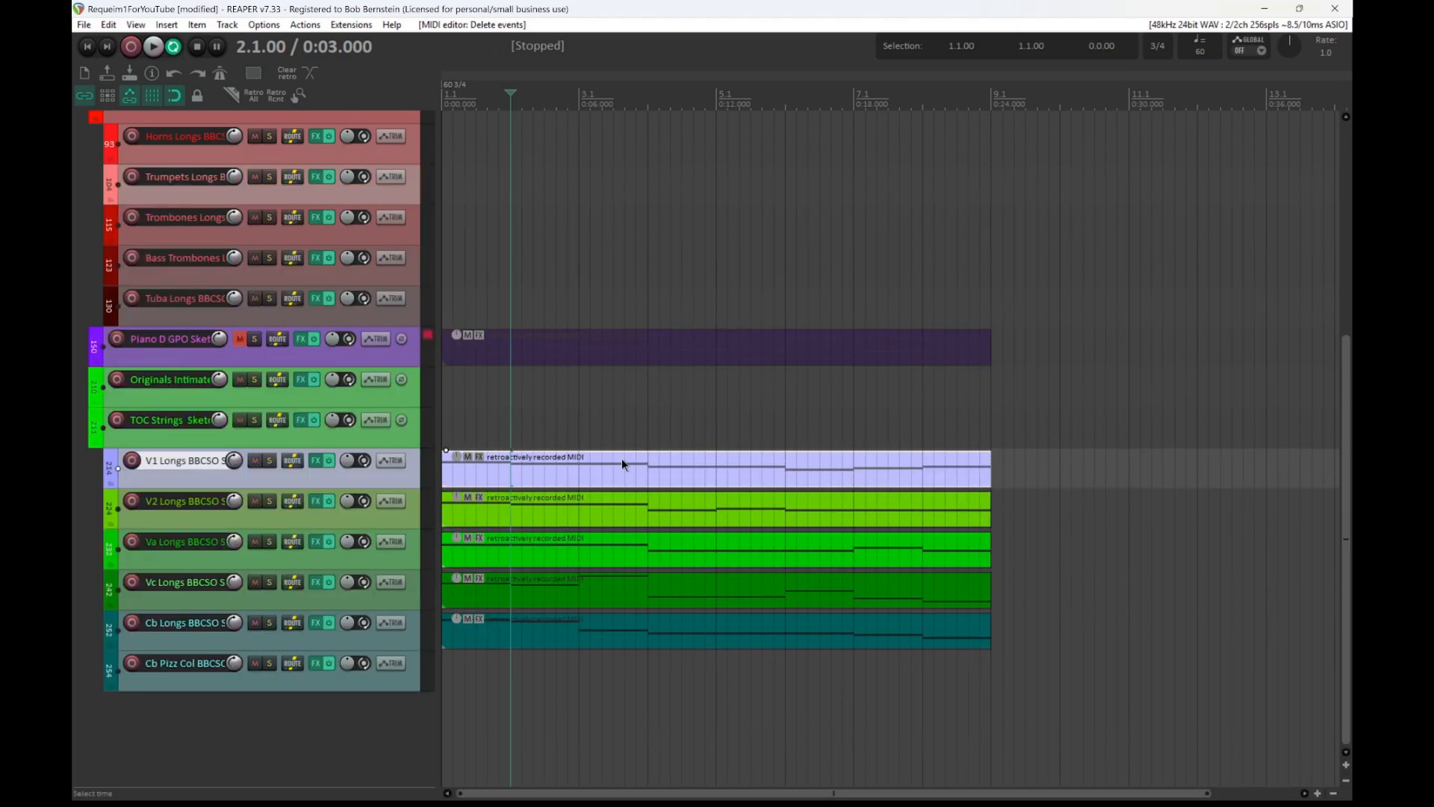
- Delete all muted notes from the V2 Longs item and close the MIDI editor
{"action": "double_click", "coordinate": [591, 512]}
{"action": "left_click", "coordinate": [646, 182]}
{"action": "key", "text": "Delete"}
{"action": "key", "text": "Escape"}
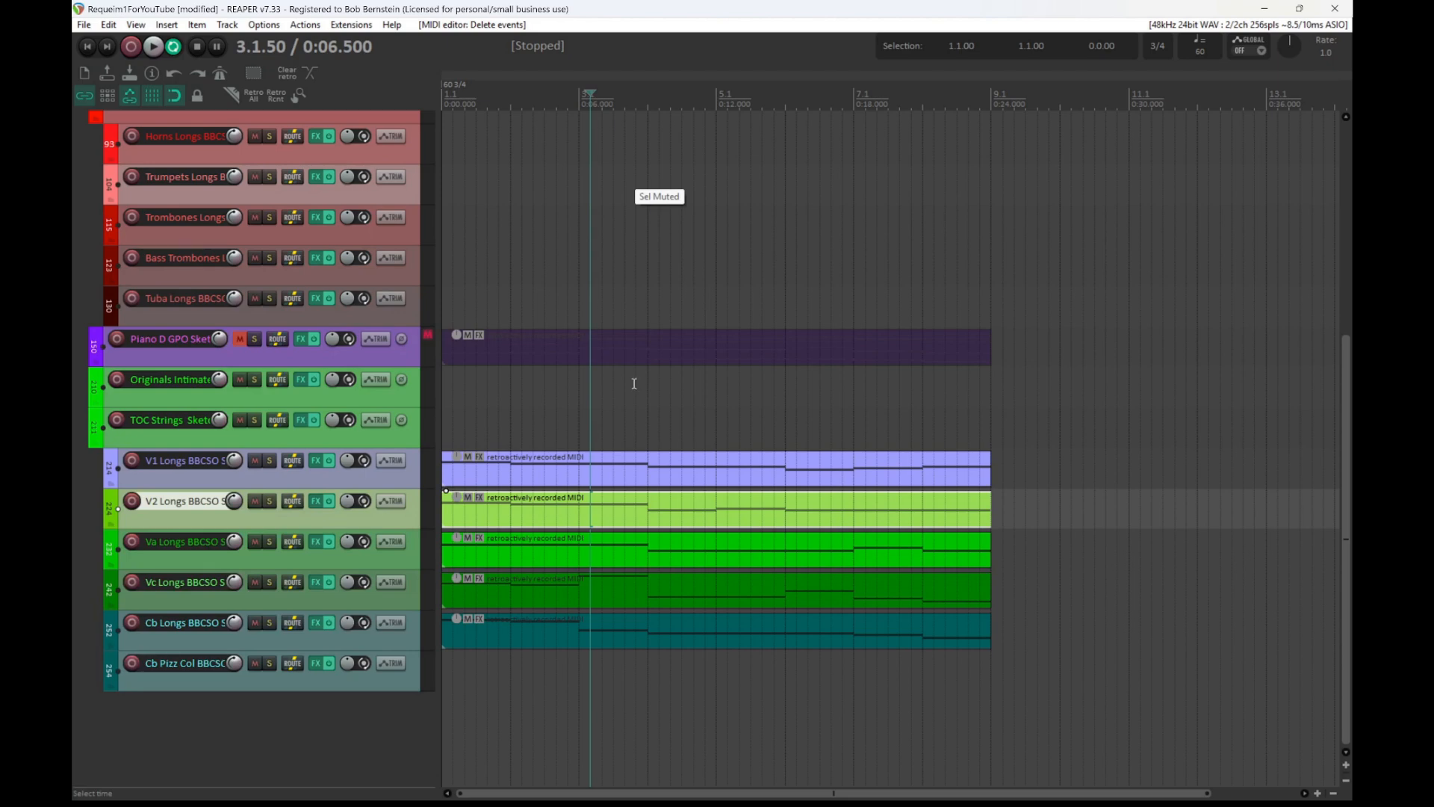
- Delete all muted notes from the Va Longs item and close the MIDI editor
{"action": "double_click", "coordinate": [548, 557]}
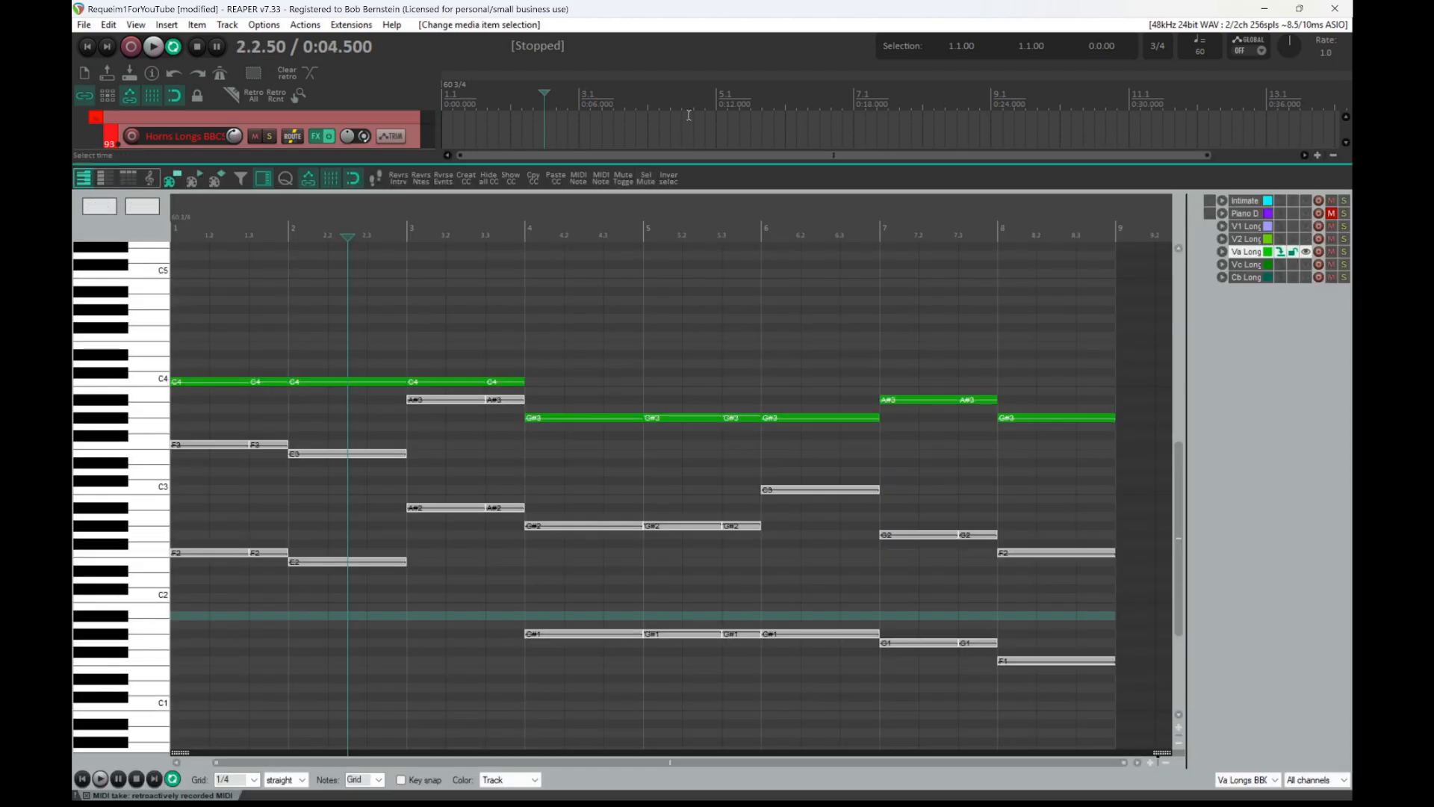
{"action": "left_click", "coordinate": [655, 183]}
{"action": "key", "text": "Delete"}
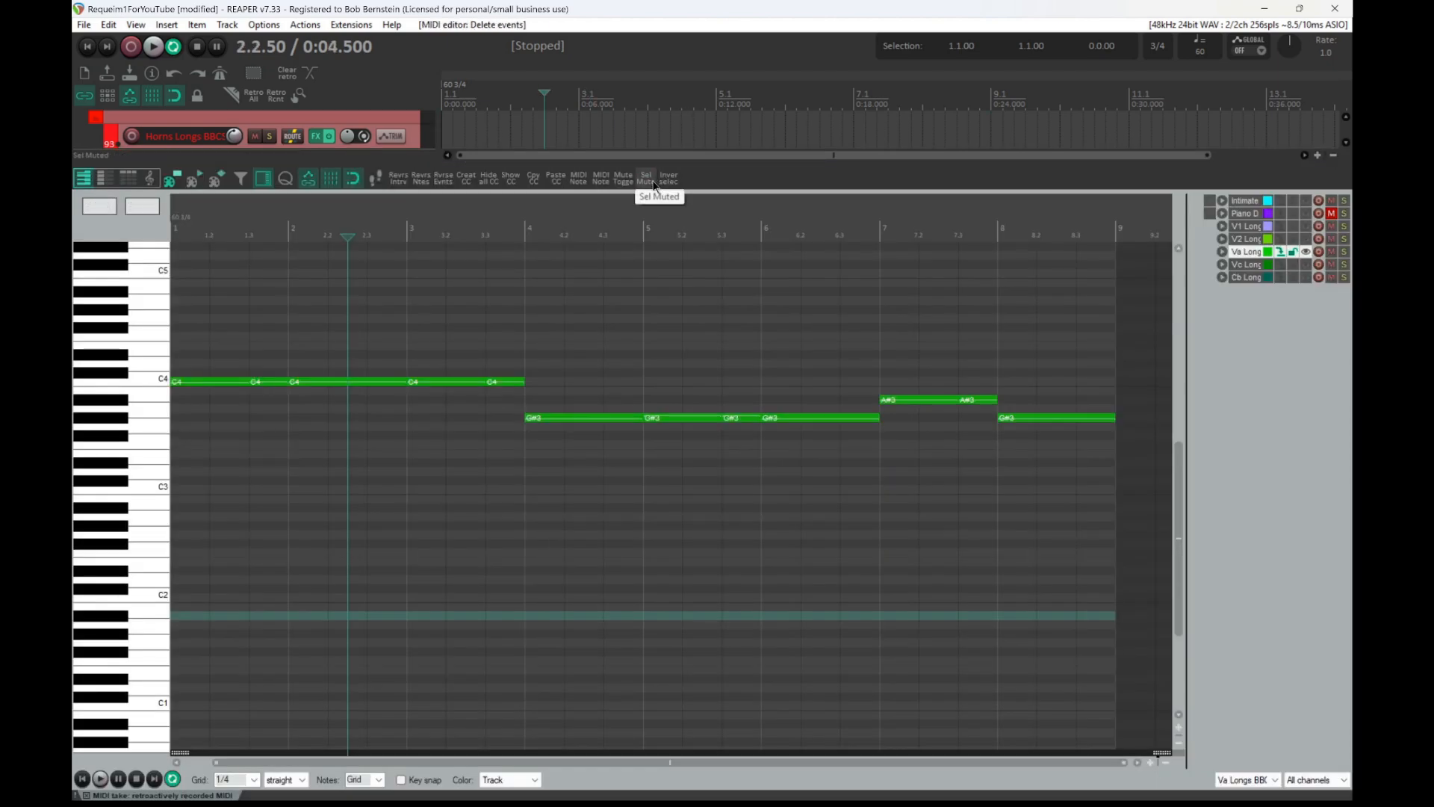
{"action": "key", "text": "Escape"}
- Delete all muted notes from the Vc Longs item and close the MIDI editor
{"action": "double_click", "coordinate": [508, 605]}
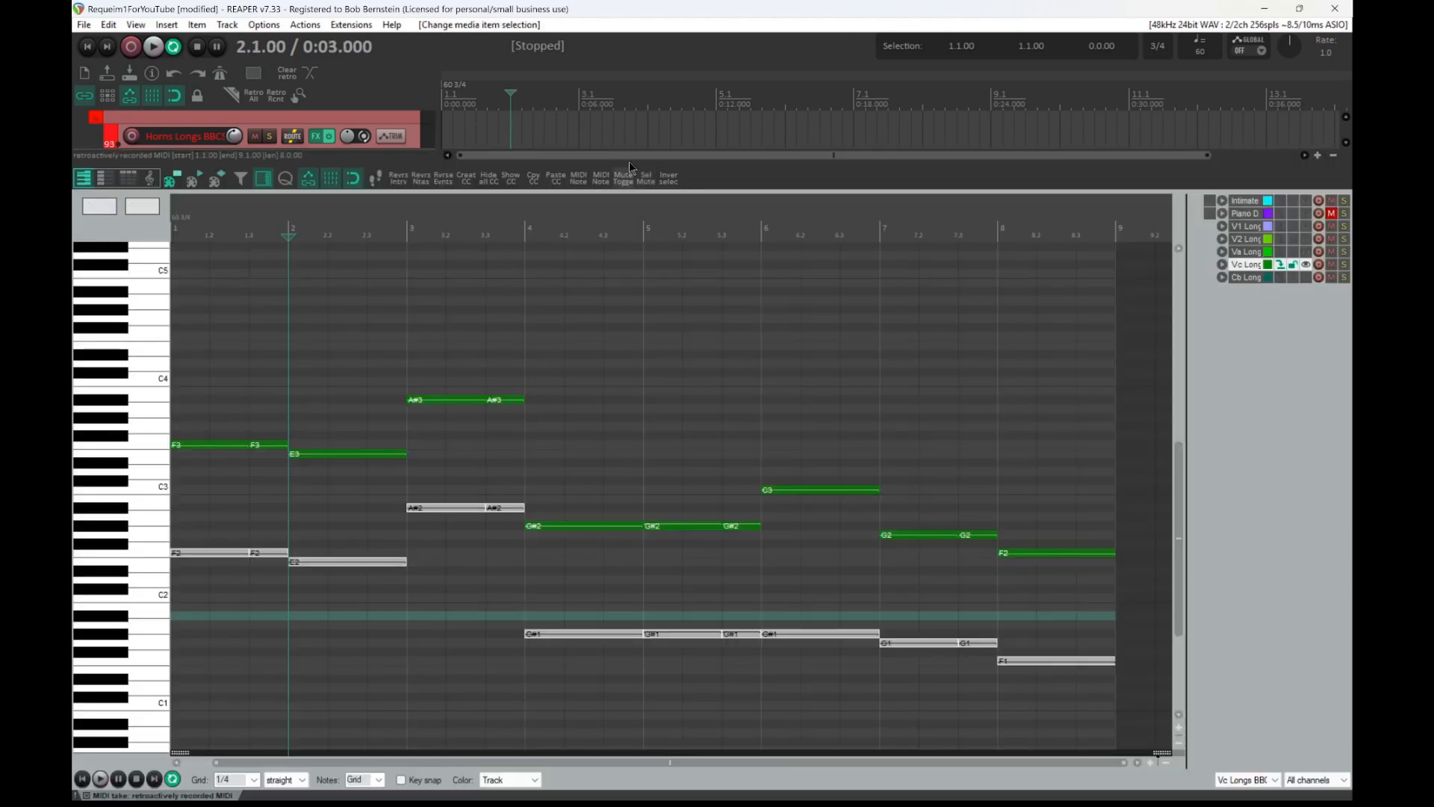
{"action": "left_click", "coordinate": [652, 186]}
{"action": "key", "text": "Delete"}
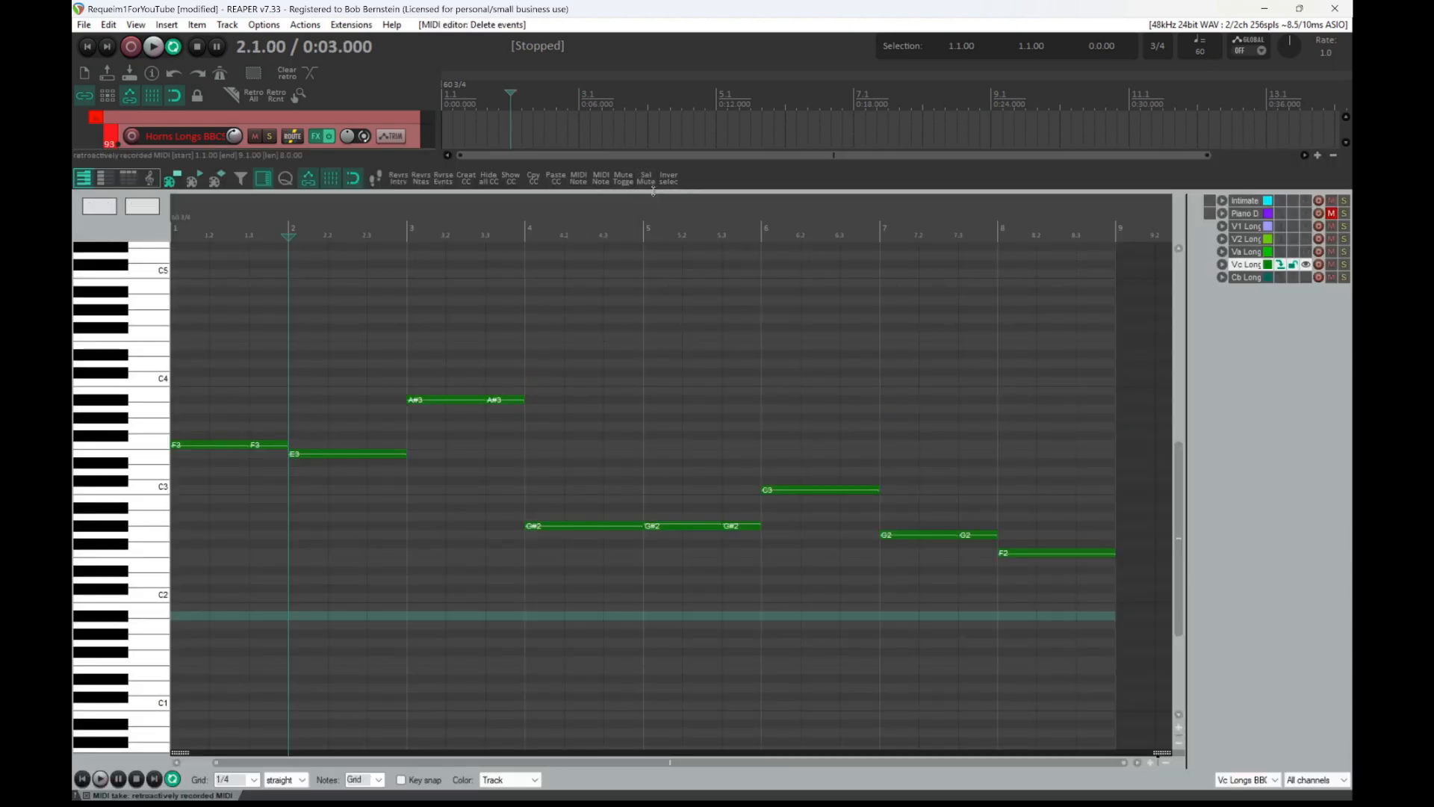
{"action": "key", "text": "Escape"}
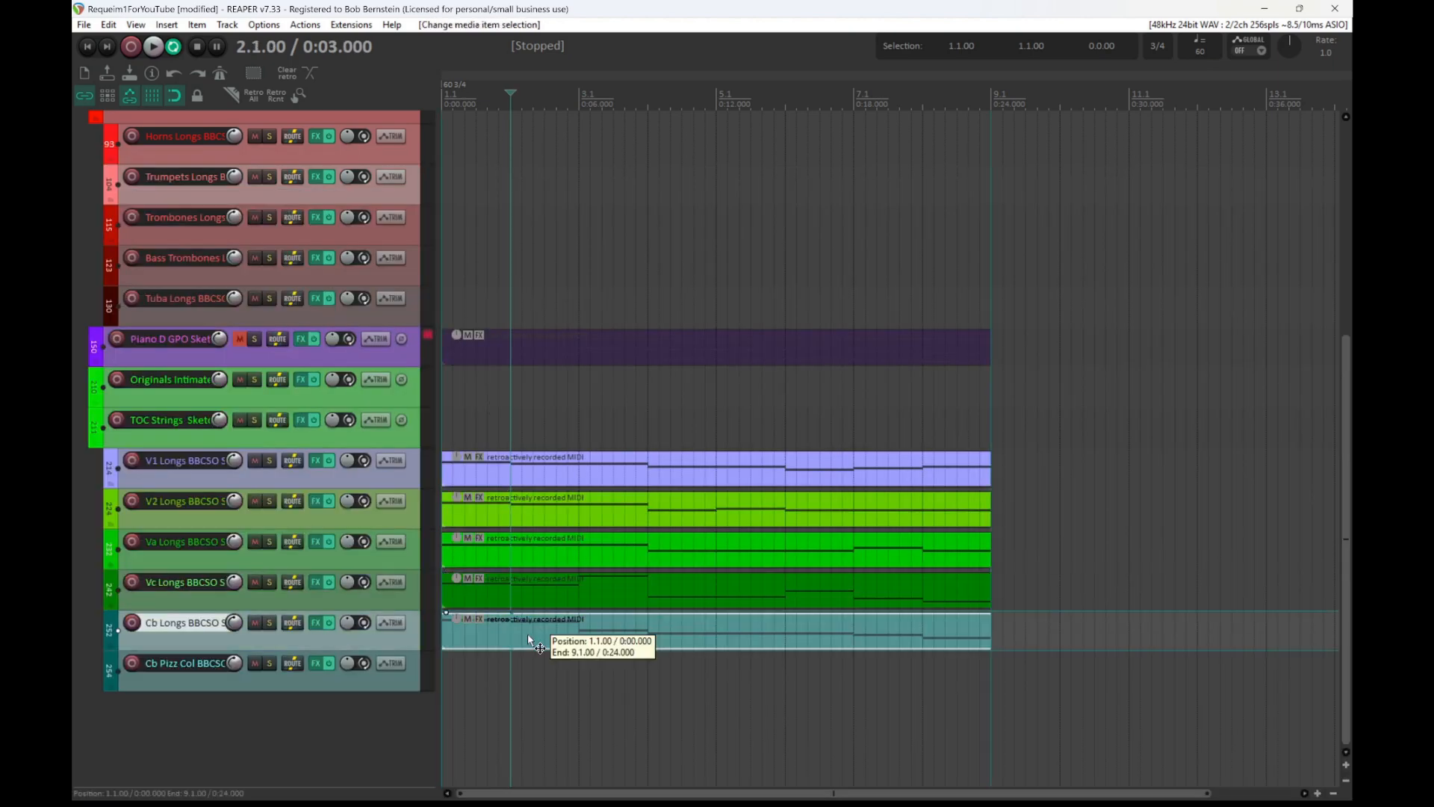
- Select the muted notes in the Cb Longs item and delete them
{"action": "double_click", "coordinate": [528, 634]}
{"action": "left_click", "coordinate": [645, 179]}
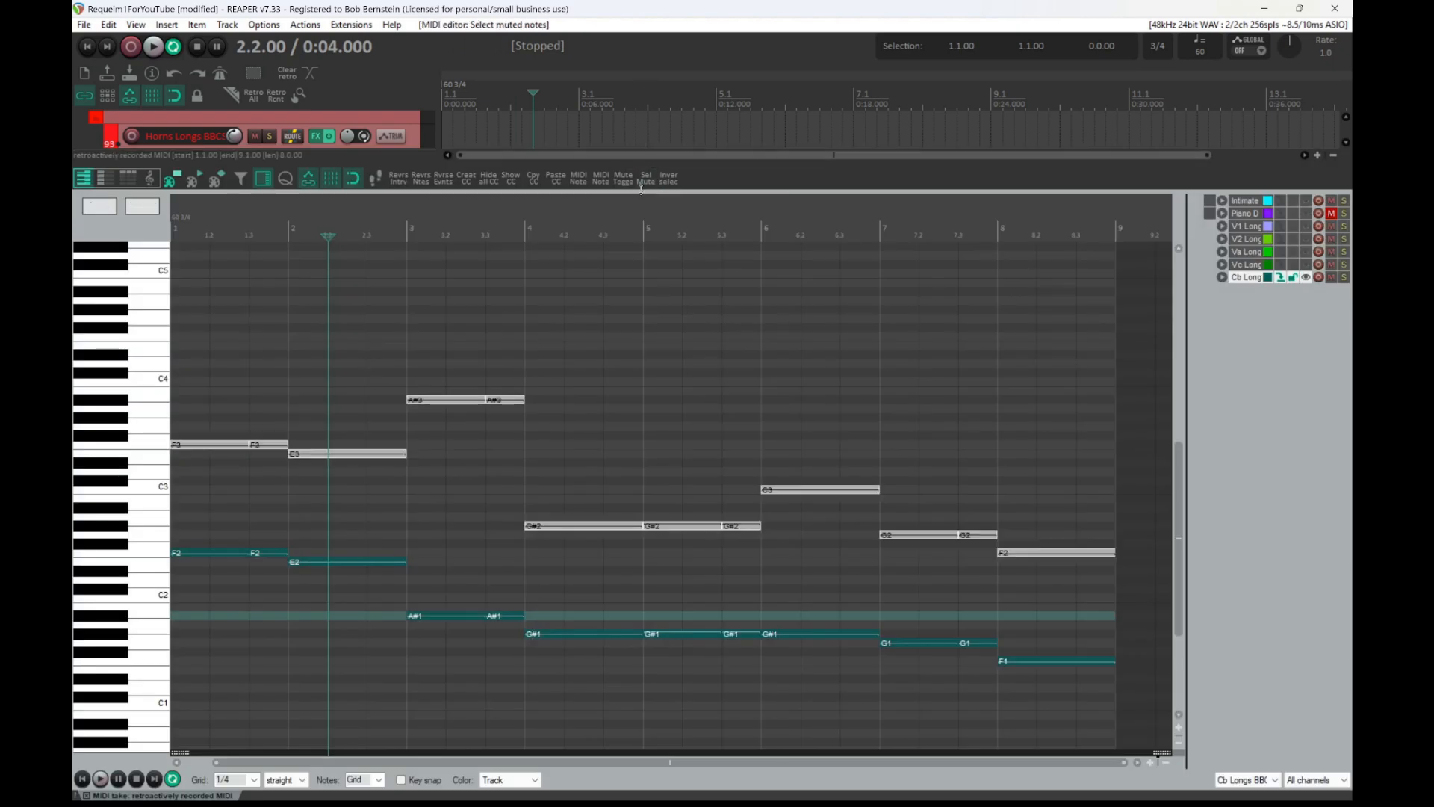
{"action": "key", "text": "Delete"}
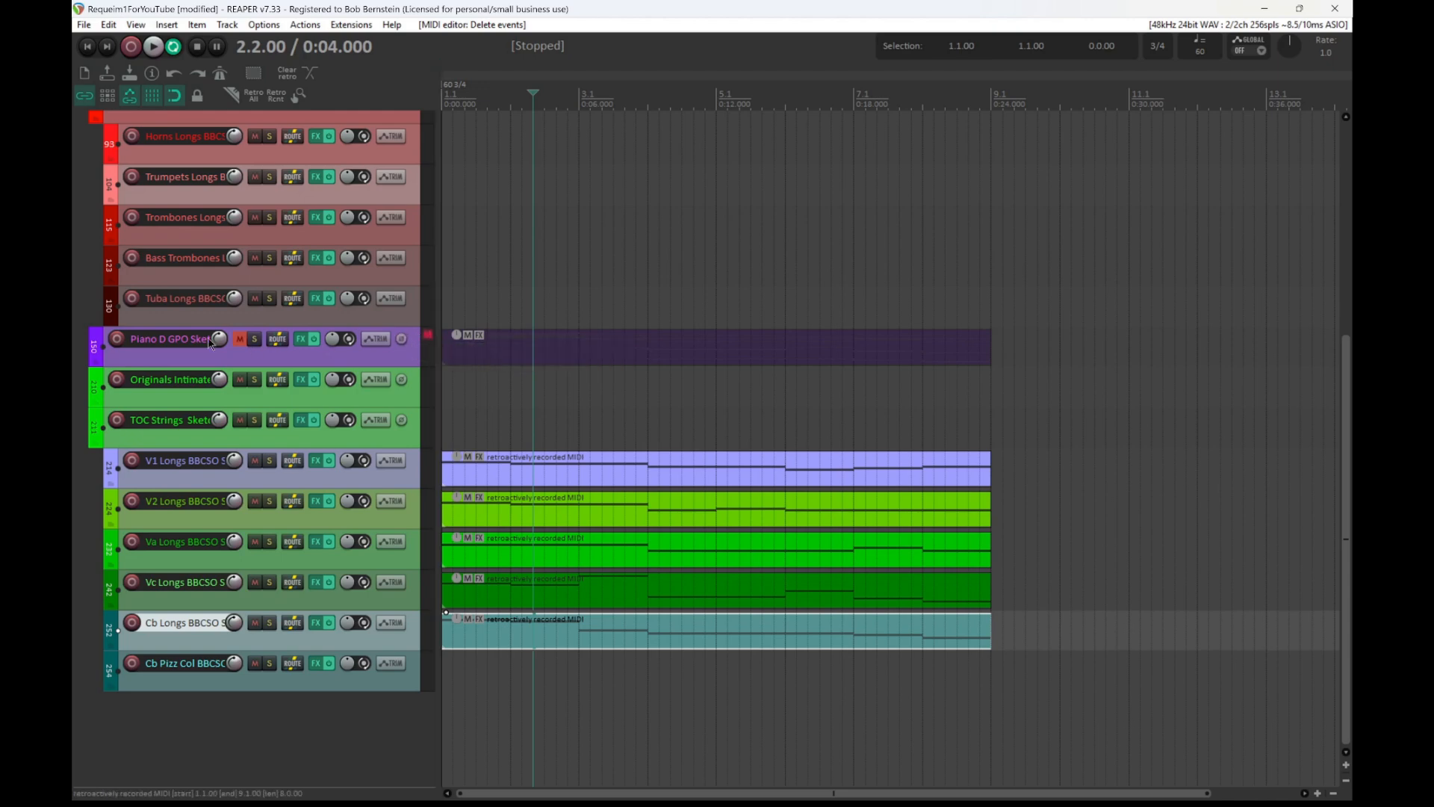
- Unmute the Piano D track, view its chord item in the MIDI editor and close the editor
{"action": "left_click", "coordinate": [239, 338]}
{"action": "double_click", "coordinate": [510, 356]}
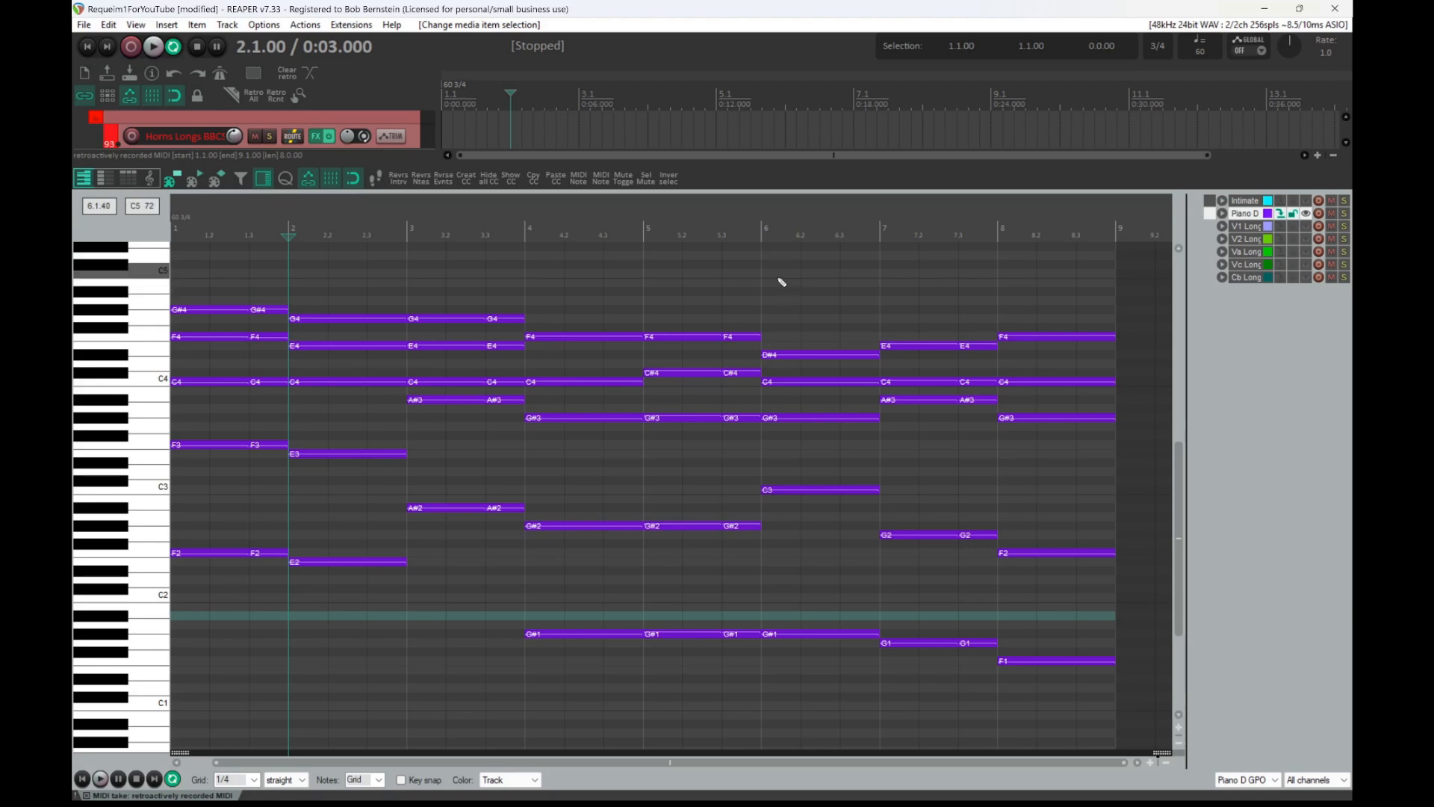
{"action": "key", "text": "Escape"}
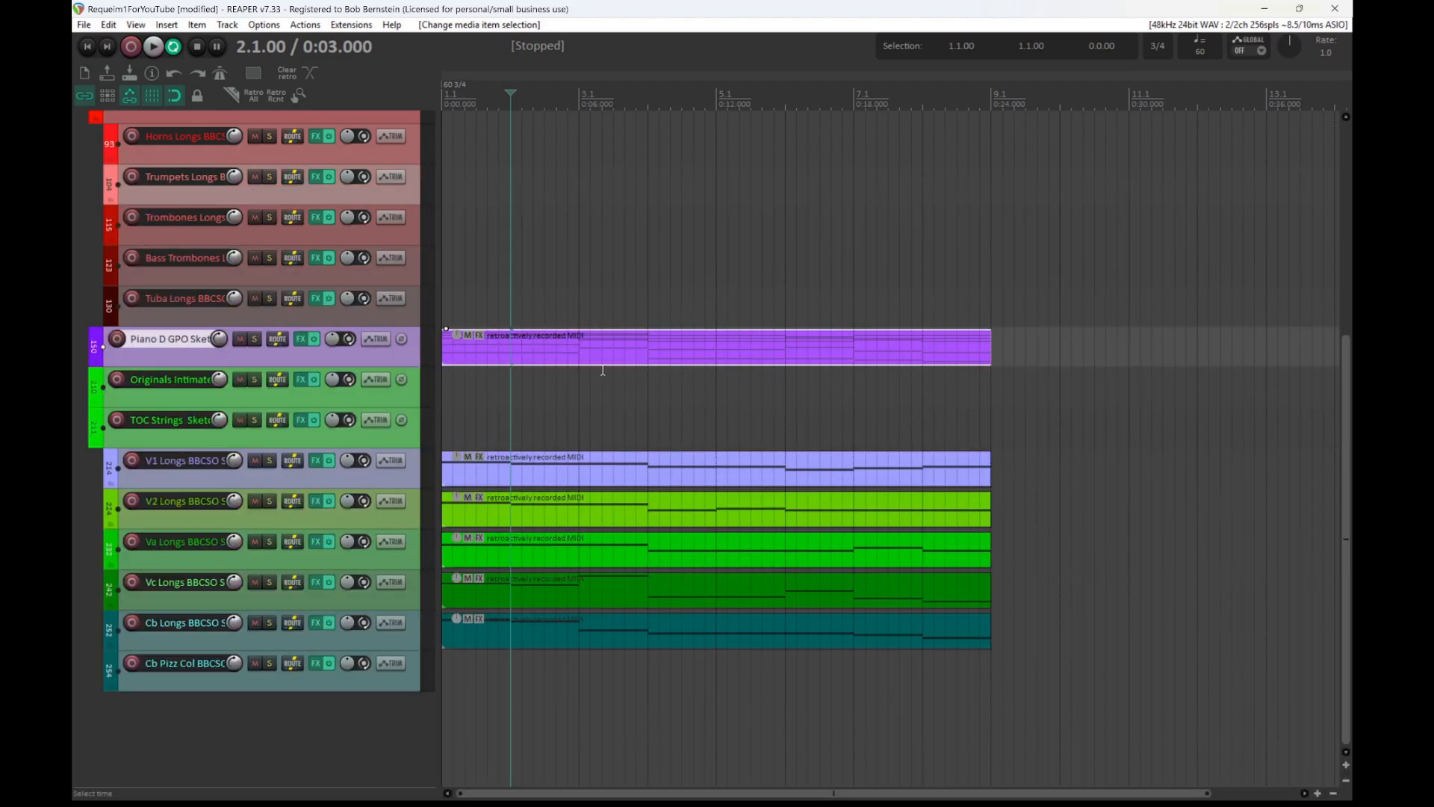
- Select the V1, V2, Va, Vc and Cb Longs items and open them together in the MIDI editor with V1 Longs active
{"action": "left_click_drag", "start_coordinate": [536, 430], "coordinate": [596, 626]}
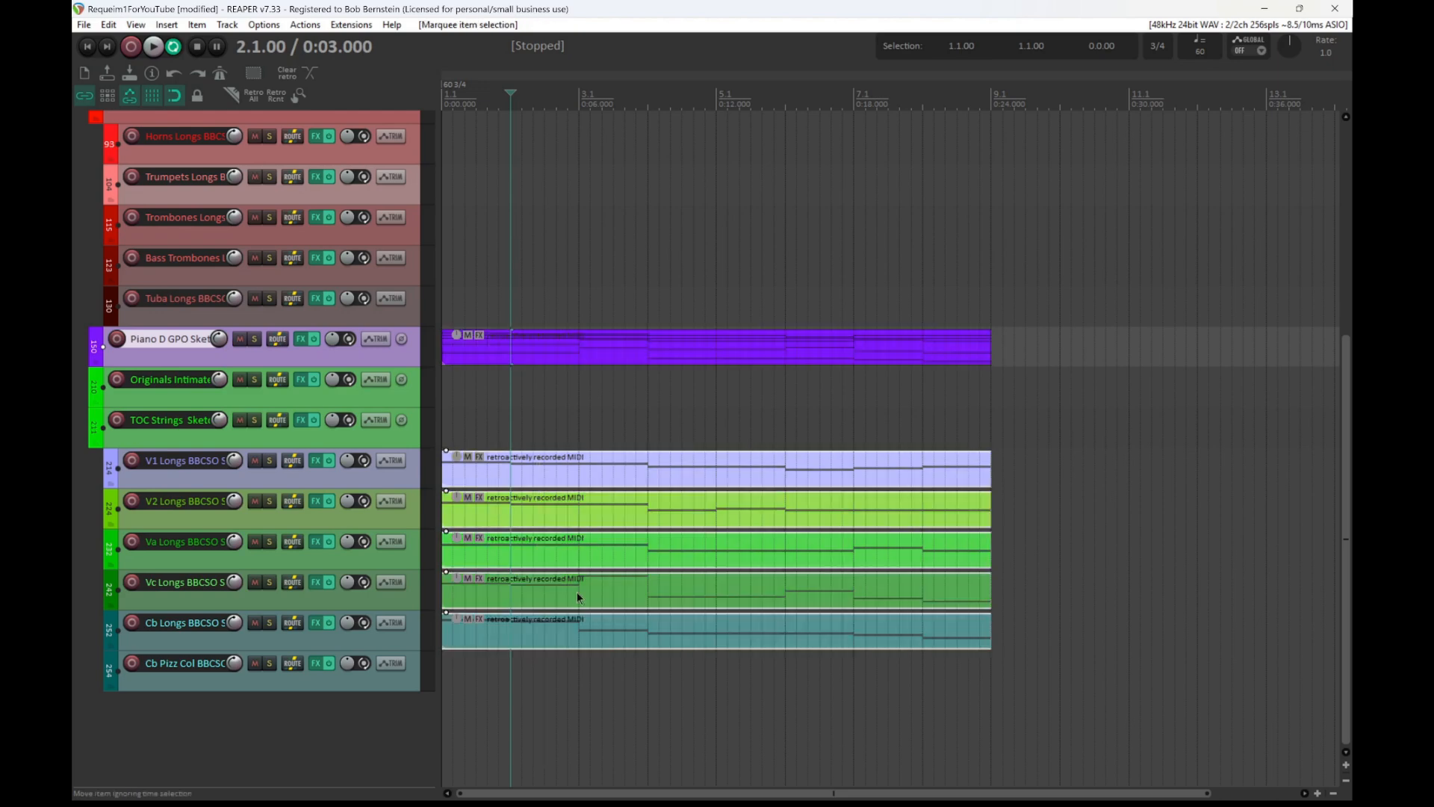
{"action": "double_click", "coordinate": [486, 465]}
{"action": "left_click_drag", "start_coordinate": [1178, 524], "coordinate": [1178, 492]}
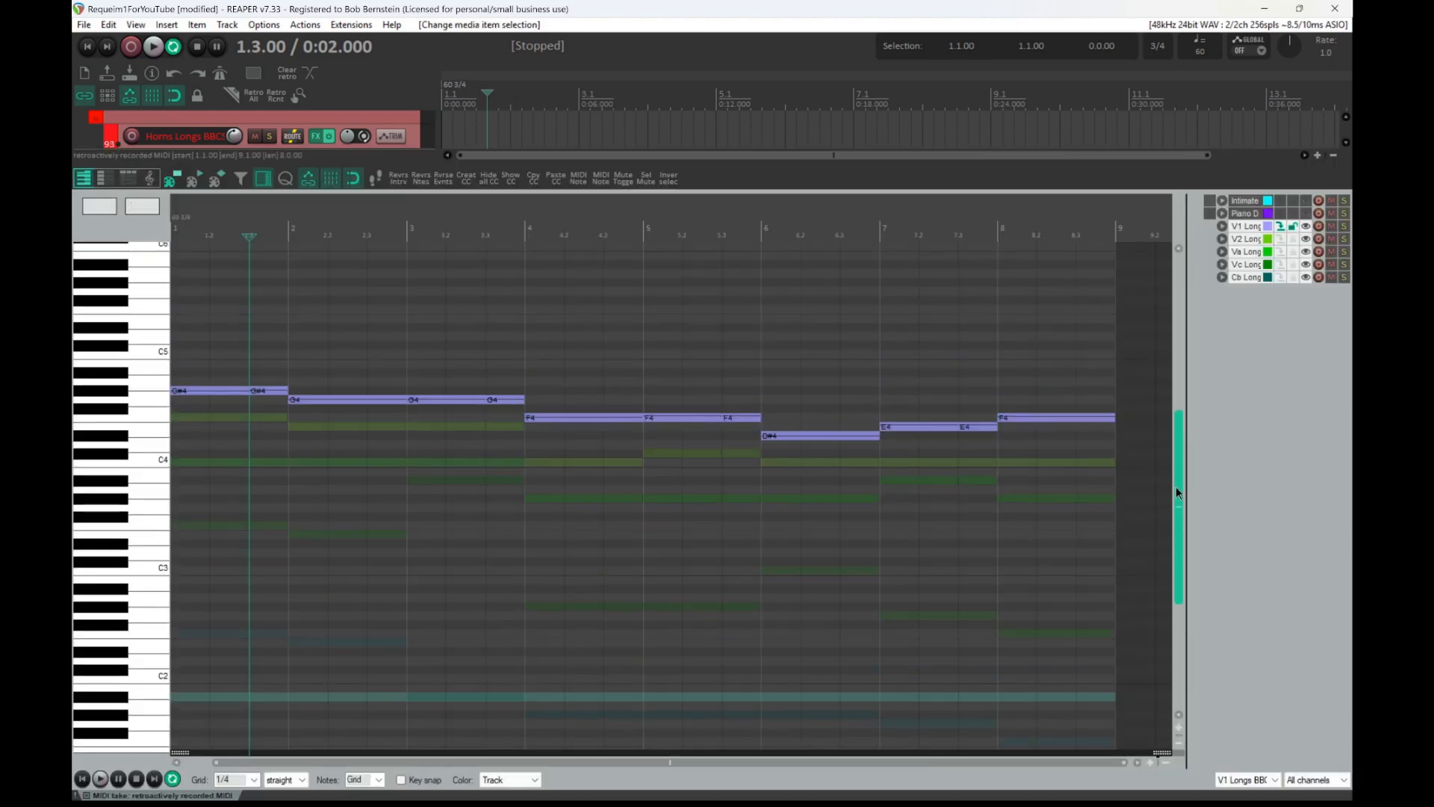
{"action": "scroll", "coordinate": [714, 416], "scroll_direction": "down", "scroll_amount": 2}
{"action": "left_click_drag", "start_coordinate": [445, 762], "coordinate": [415, 762]}
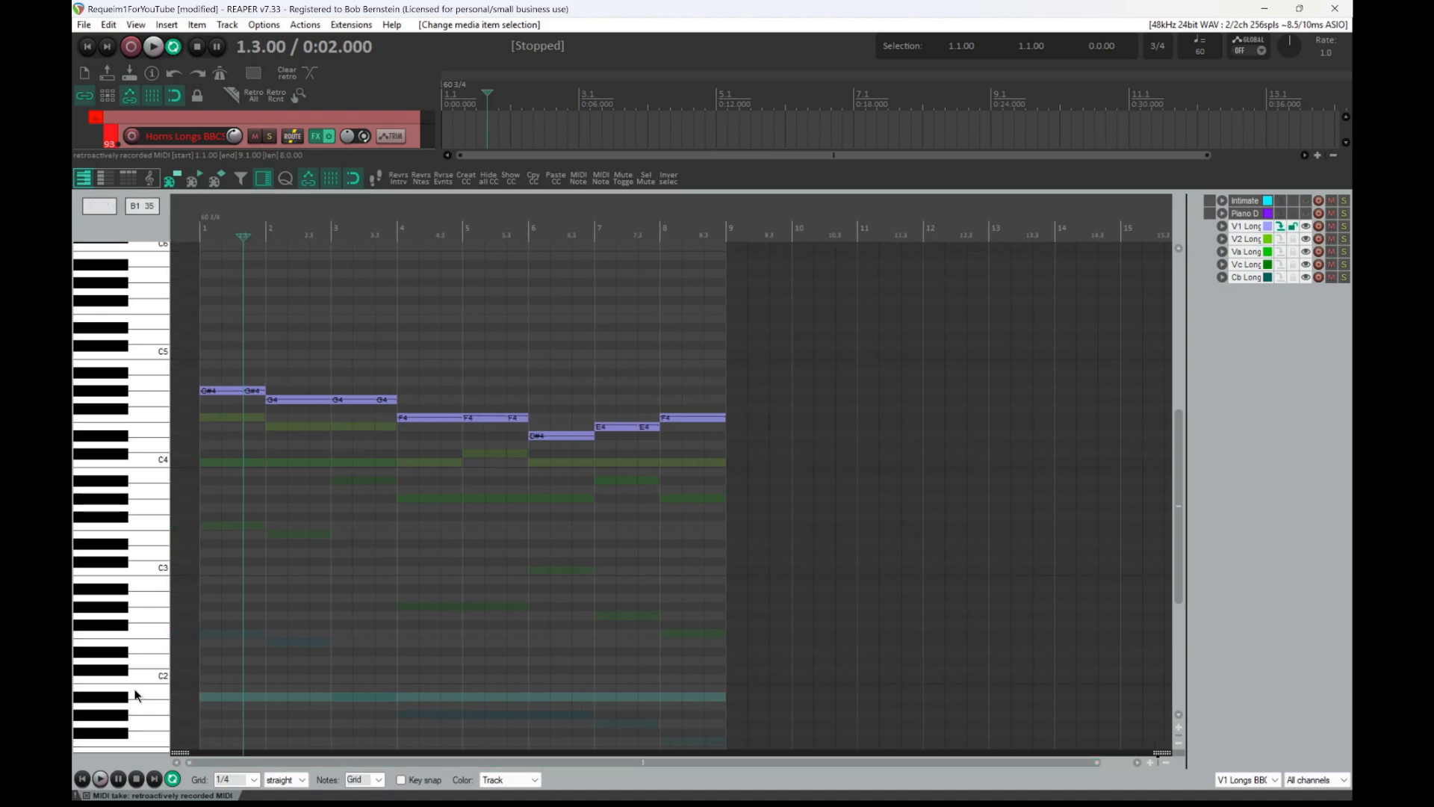